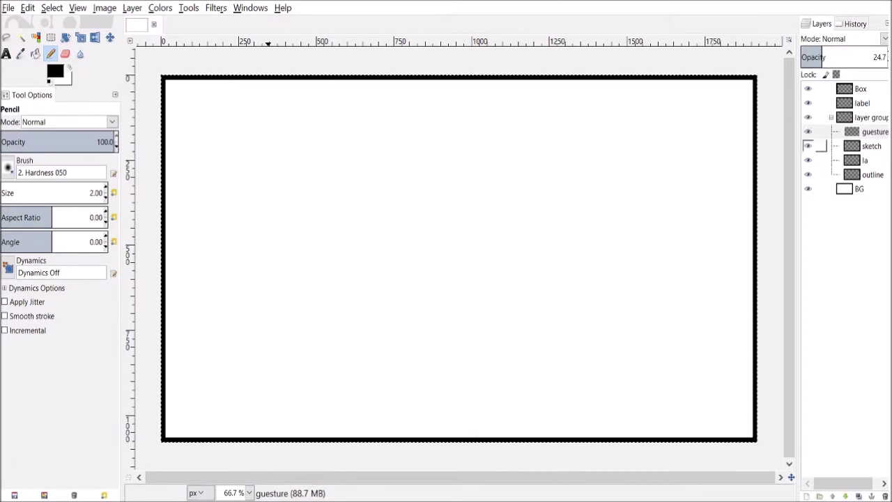
- Make the guesture layer active and lay down the first stroke of the head's left side
{"action": "left_click", "coordinate": [870, 146]}
{"action": "left_click", "coordinate": [872, 132]}
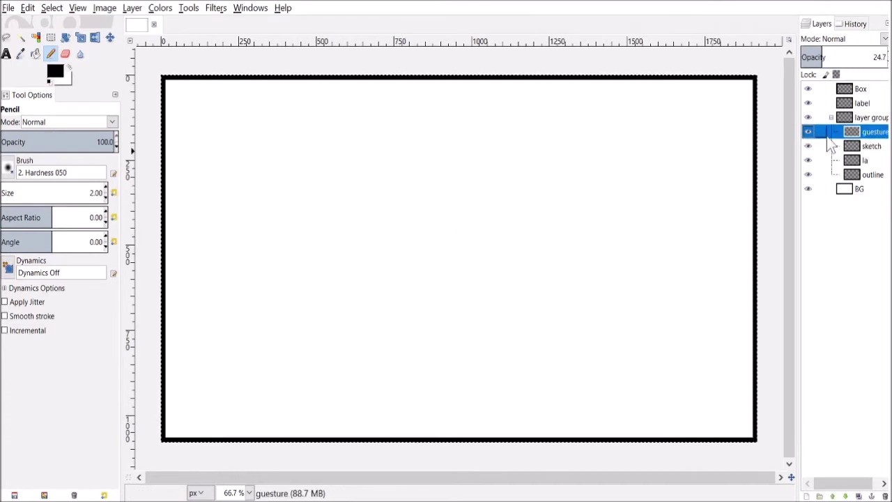
{"action": "mouse_move", "coordinate": [454, 214]}
{"action": "left_mouse_down"}
{"action": "mouse_move", "coordinate": [453, 165]}
{"action": "mouse_move", "coordinate": [471, 149]}
{"action": "mouse_move", "coordinate": [485, 151]}
{"action": "mouse_move", "coordinate": [481, 140]}
{"action": "mouse_move", "coordinate": [471, 144]}
{"action": "mouse_move", "coordinate": [527, 162]}
{"action": "mouse_move", "coordinate": [533, 208]}
{"action": "left_mouse_up"}
- Pencil the head outline, jaw line and helmet sides, erasing stray marks at the upper left
{"action": "mouse_move", "coordinate": [458, 207]}
{"action": "left_mouse_down"}
{"action": "mouse_move", "coordinate": [464, 237]}
{"action": "mouse_move", "coordinate": [486, 233]}
{"action": "mouse_move", "coordinate": [460, 232]}
{"action": "mouse_move", "coordinate": [492, 254]}
{"action": "mouse_move", "coordinate": [474, 241]}
{"action": "mouse_move", "coordinate": [482, 250]}
{"action": "mouse_move", "coordinate": [519, 247]}
{"action": "mouse_move", "coordinate": [485, 254]}
{"action": "mouse_move", "coordinate": [530, 237]}
{"action": "mouse_move", "coordinate": [535, 214]}
{"action": "mouse_move", "coordinate": [523, 256]}
{"action": "mouse_move", "coordinate": [459, 228]}
{"action": "mouse_move", "coordinate": [475, 268]}
{"action": "mouse_move", "coordinate": [473, 249]}
{"action": "mouse_move", "coordinate": [513, 279]}
{"action": "left_mouse_up"}
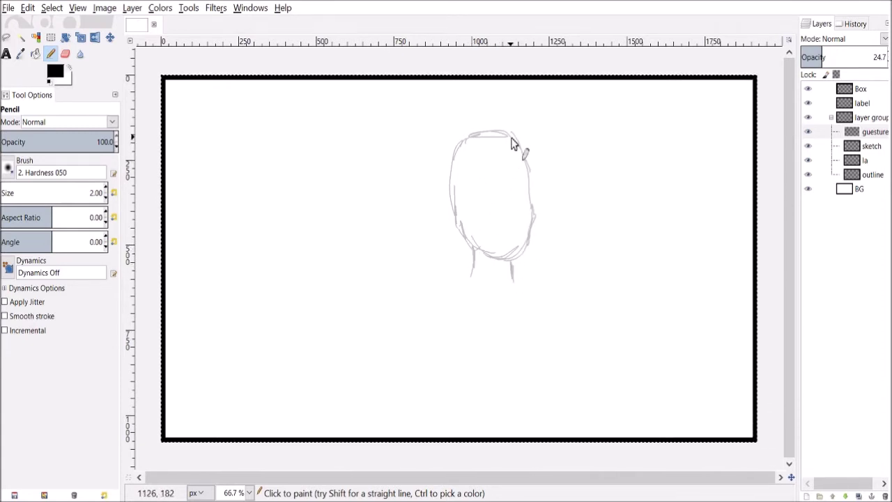
{"action": "left_click_drag", "start_coordinate": [495, 227], "coordinate": [502, 216]}
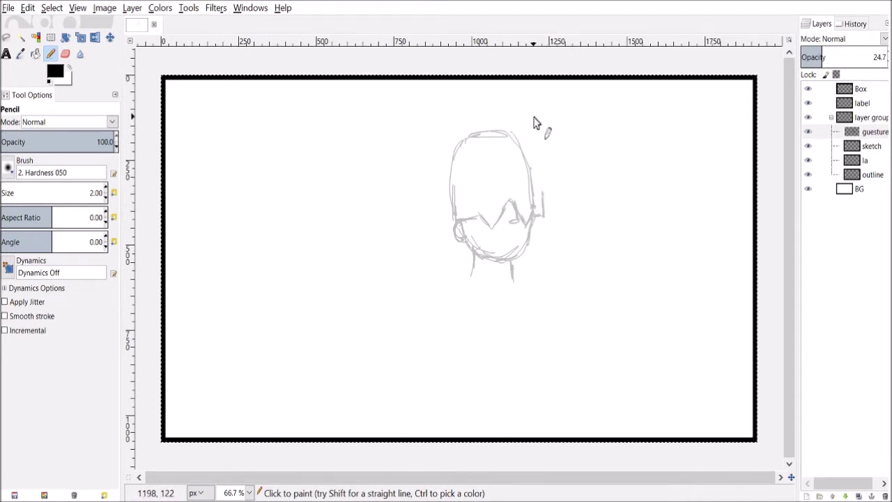
{"action": "mouse_move", "coordinate": [545, 191]}
{"action": "left_mouse_down"}
{"action": "mouse_move", "coordinate": [535, 132]}
{"action": "mouse_move", "coordinate": [538, 149]}
{"action": "mouse_move", "coordinate": [519, 122]}
{"action": "mouse_move", "coordinate": [514, 128]}
{"action": "mouse_move", "coordinate": [523, 131]}
{"action": "mouse_move", "coordinate": [516, 121]}
{"action": "mouse_move", "coordinate": [478, 120]}
{"action": "mouse_move", "coordinate": [506, 117]}
{"action": "mouse_move", "coordinate": [514, 122]}
{"action": "mouse_move", "coordinate": [481, 116]}
{"action": "mouse_move", "coordinate": [453, 135]}
{"action": "mouse_move", "coordinate": [447, 163]}
{"action": "mouse_move", "coordinate": [479, 120]}
{"action": "mouse_move", "coordinate": [442, 150]}
{"action": "mouse_move", "coordinate": [455, 228]}
{"action": "left_mouse_up"}
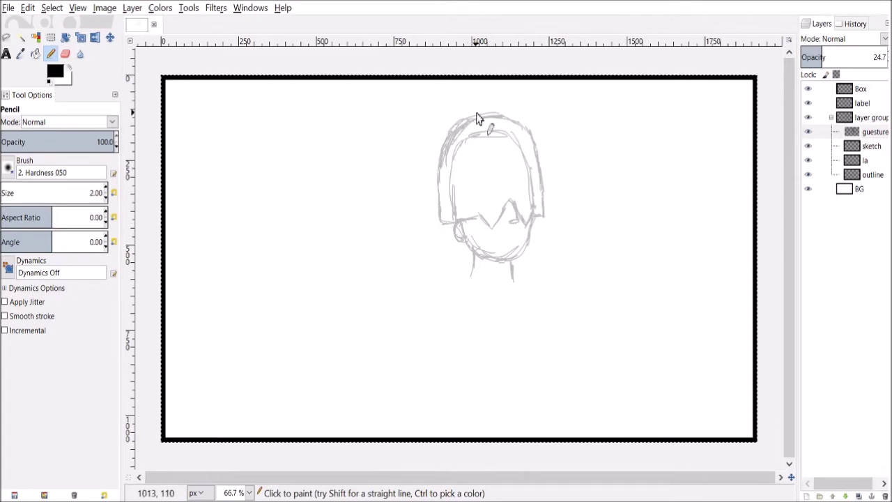
{"action": "key", "text": "shift+e"}
{"action": "mouse_move", "coordinate": [467, 133]}
{"action": "left_mouse_down"}
{"action": "mouse_move", "coordinate": [453, 149]}
{"action": "mouse_move", "coordinate": [469, 128]}
{"action": "left_mouse_up"}
{"action": "key", "text": "n"}
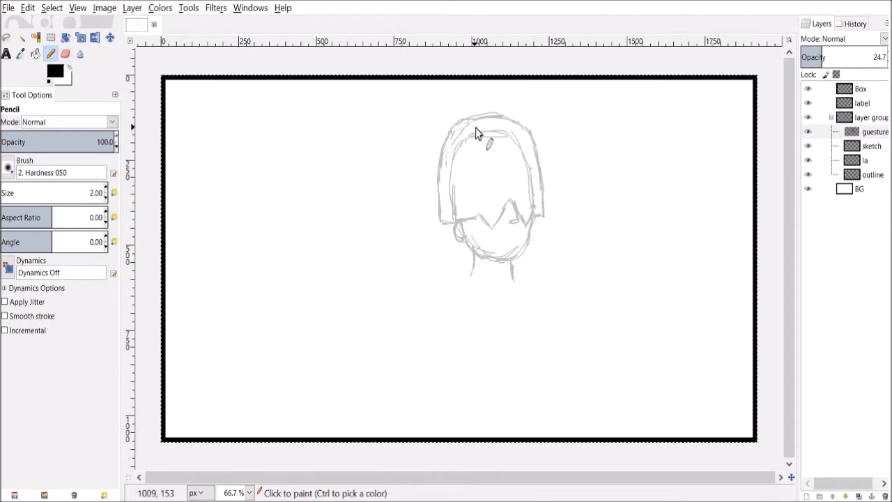
{"action": "mouse_move", "coordinate": [450, 154]}
{"action": "left_mouse_down"}
{"action": "mouse_move", "coordinate": [470, 123]}
{"action": "mouse_move", "coordinate": [495, 116]}
{"action": "mouse_move", "coordinate": [483, 120]}
{"action": "mouse_move", "coordinate": [516, 124]}
{"action": "mouse_move", "coordinate": [476, 122]}
{"action": "left_mouse_up"}
{"action": "key", "text": "shift+e"}
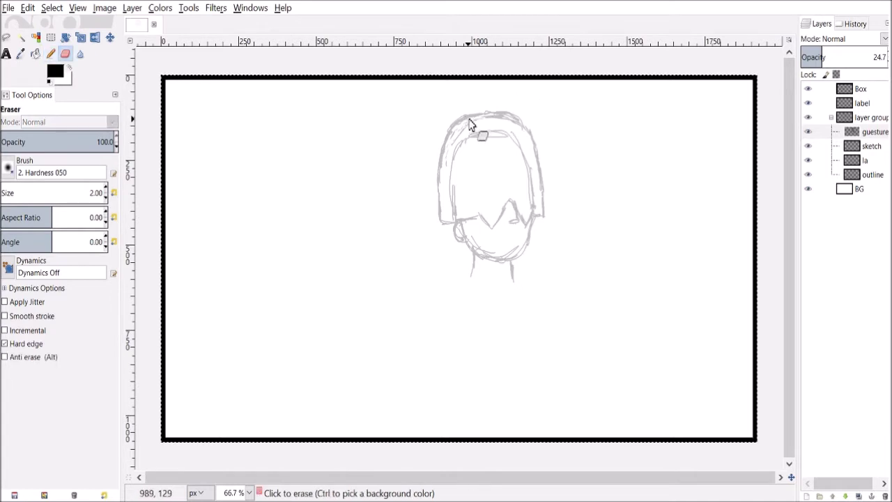
- Erase the extra lines on top of the head and add a small corrective stroke
{"action": "mouse_move", "coordinate": [506, 125]}
{"action": "left_mouse_down"}
{"action": "mouse_move", "coordinate": [504, 145]}
{"action": "mouse_move", "coordinate": [496, 139]}
{"action": "mouse_move", "coordinate": [509, 140]}
{"action": "left_mouse_up"}
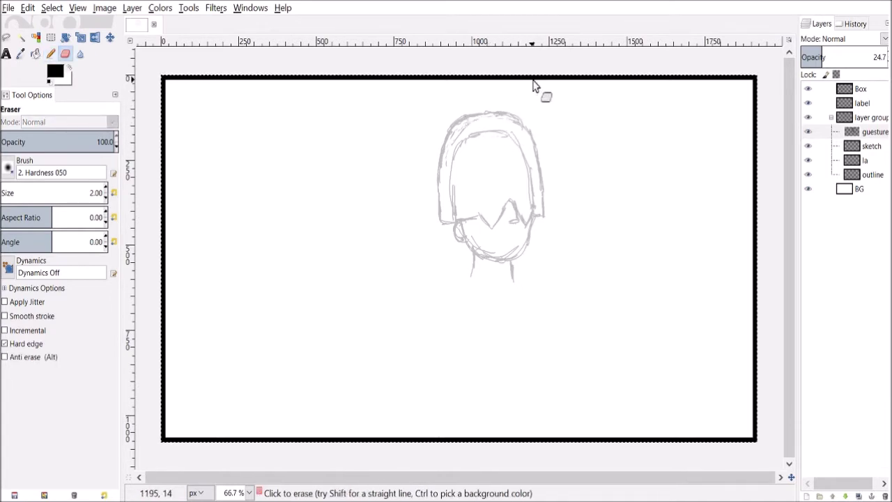
{"action": "key", "text": "n"}
{"action": "left_click_drag", "start_coordinate": [524, 125], "coordinate": [519, 117]}
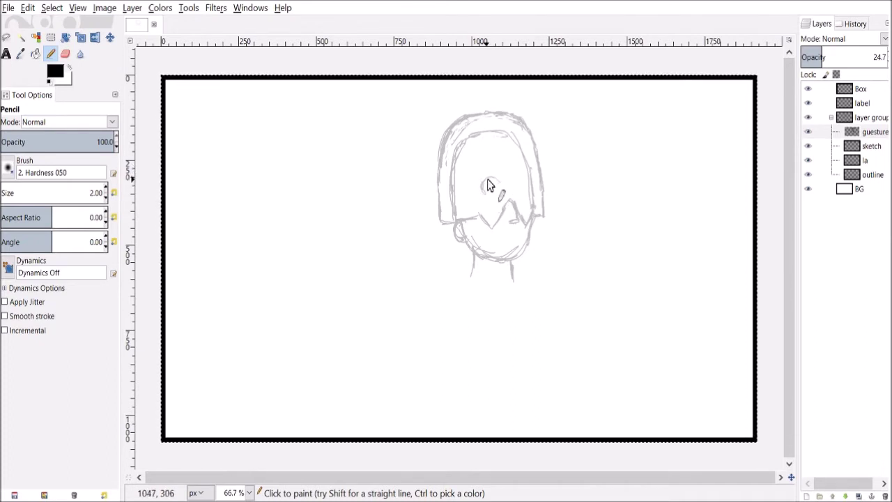
- Draw two round eyes side by side inside the face
{"action": "mouse_move", "coordinate": [488, 181]}
{"action": "left_mouse_down"}
{"action": "mouse_move", "coordinate": [496, 179]}
{"action": "mouse_move", "coordinate": [490, 191]}
{"action": "mouse_move", "coordinate": [495, 181]}
{"action": "mouse_move", "coordinate": [503, 190]}
{"action": "mouse_move", "coordinate": [489, 198]}
{"action": "left_mouse_up"}
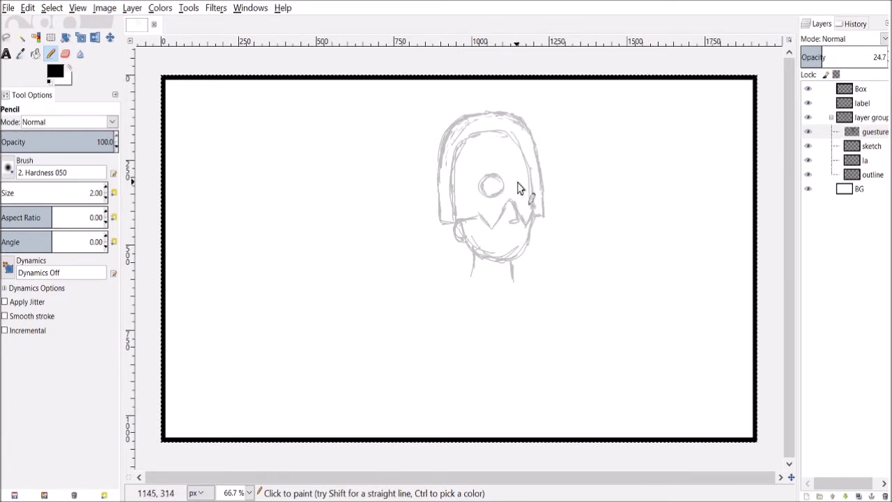
{"action": "mouse_move", "coordinate": [521, 174]}
{"action": "left_mouse_down"}
{"action": "mouse_move", "coordinate": [514, 184]}
{"action": "mouse_move", "coordinate": [533, 197]}
{"action": "mouse_move", "coordinate": [526, 179]}
{"action": "mouse_move", "coordinate": [535, 187]}
{"action": "mouse_move", "coordinate": [525, 191]}
{"action": "mouse_move", "coordinate": [532, 169]}
{"action": "left_mouse_up"}
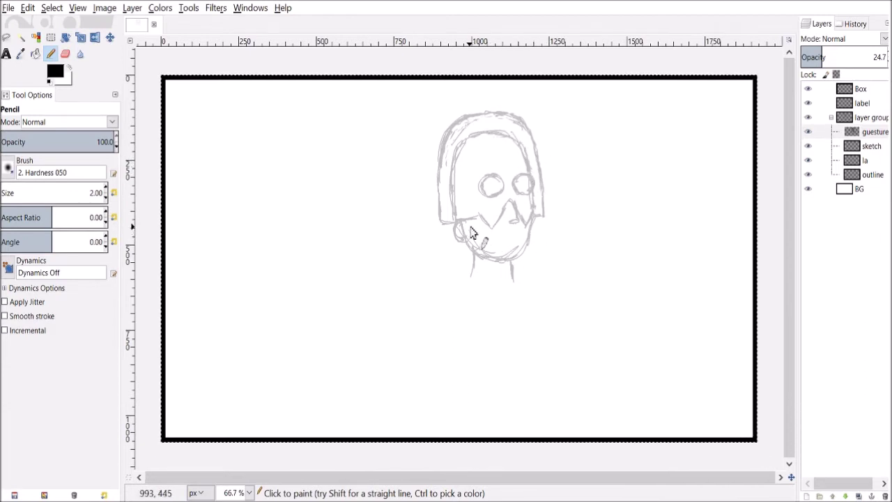
{"action": "key", "text": "shift+e"}
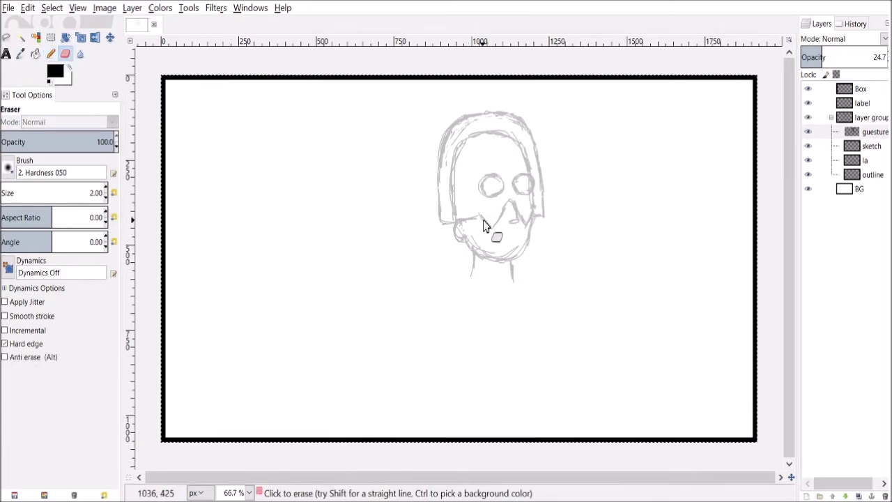
{"action": "key", "text": "n"}
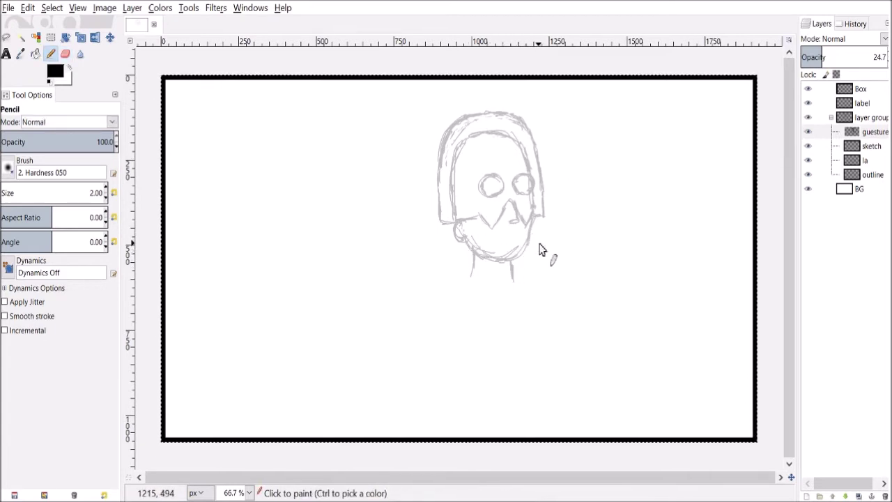
- Pencil the neck base, the collar, a chest line and the torso's right side down to the lower right
{"action": "left_click", "coordinate": [480, 279]}
{"action": "left_click_drag", "start_coordinate": [480, 275], "coordinate": [495, 283]}
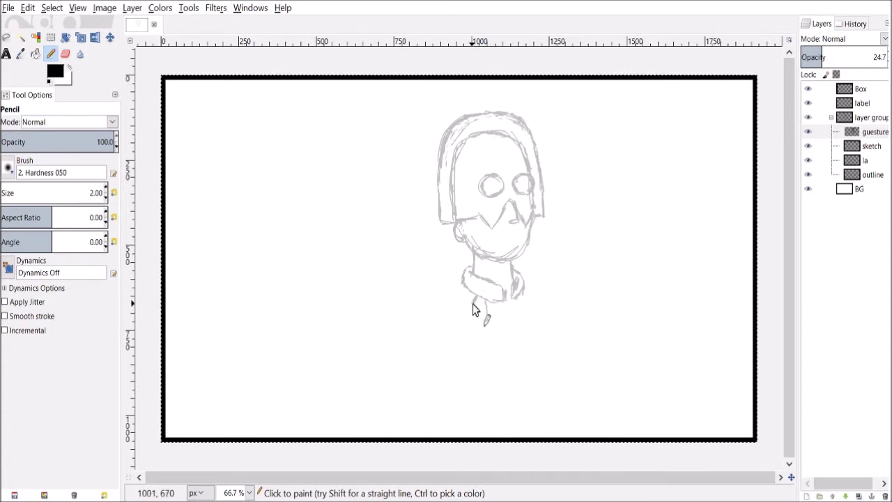
{"action": "left_click_drag", "start_coordinate": [474, 306], "coordinate": [499, 306]}
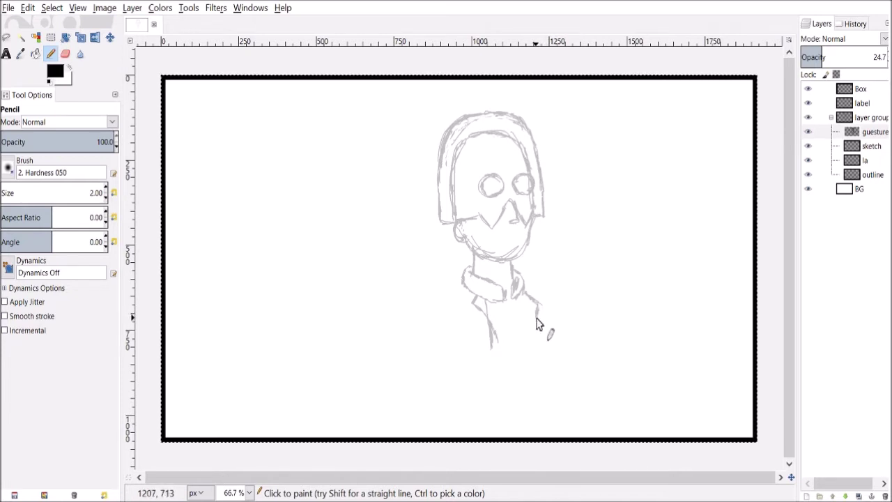
{"action": "left_click_drag", "start_coordinate": [491, 353], "coordinate": [512, 370]}
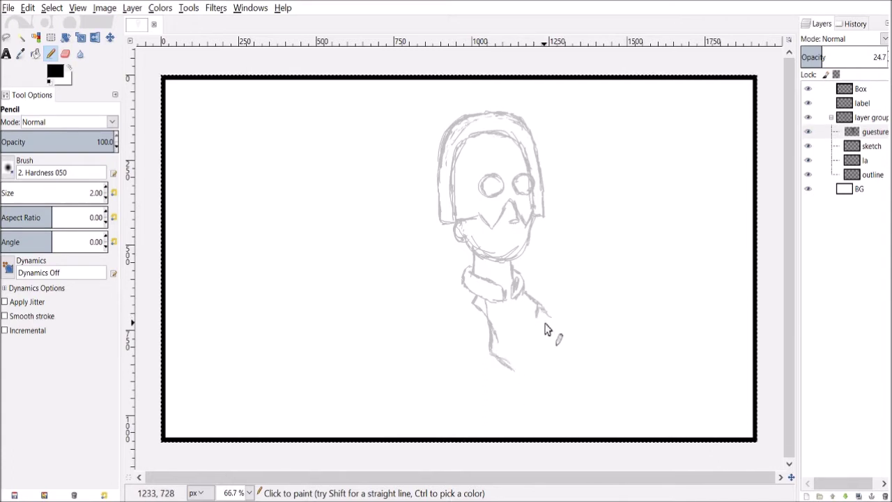
{"action": "left_click_drag", "start_coordinate": [518, 339], "coordinate": [516, 370]}
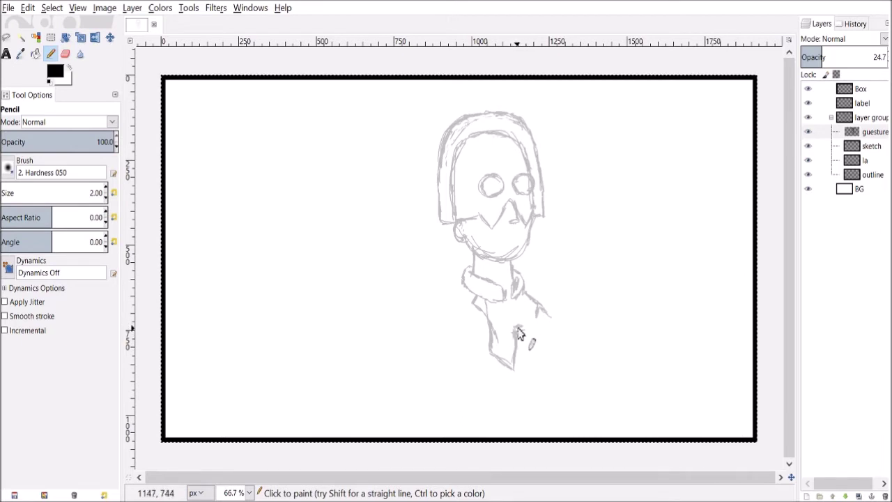
{"action": "left_click_drag", "start_coordinate": [518, 327], "coordinate": [543, 323]}
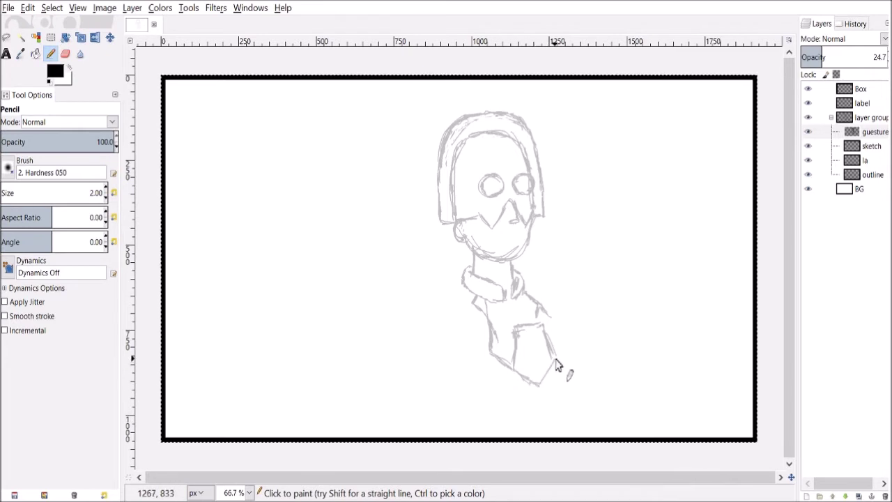
{"action": "left_click_drag", "start_coordinate": [539, 385], "coordinate": [551, 361]}
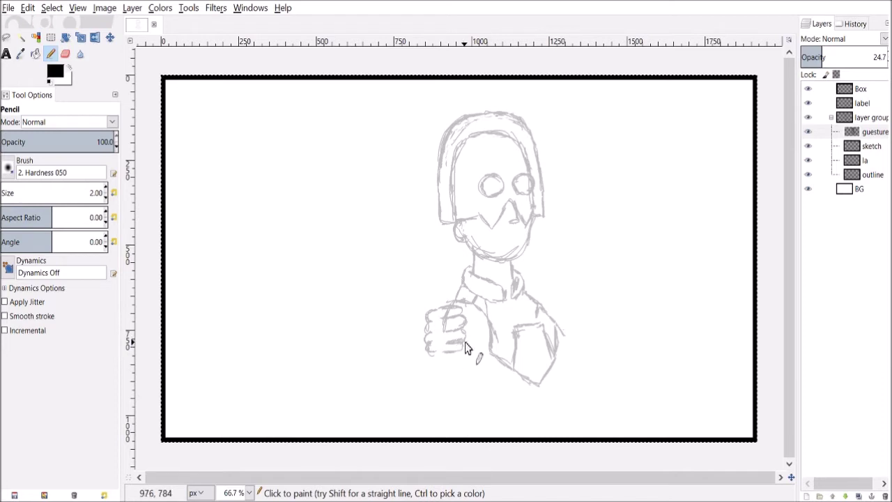
- Draw the clenched thumbs-up fist by the chest, alternating eraser and pencil to fix lines
{"action": "key", "text": "shift+e"}
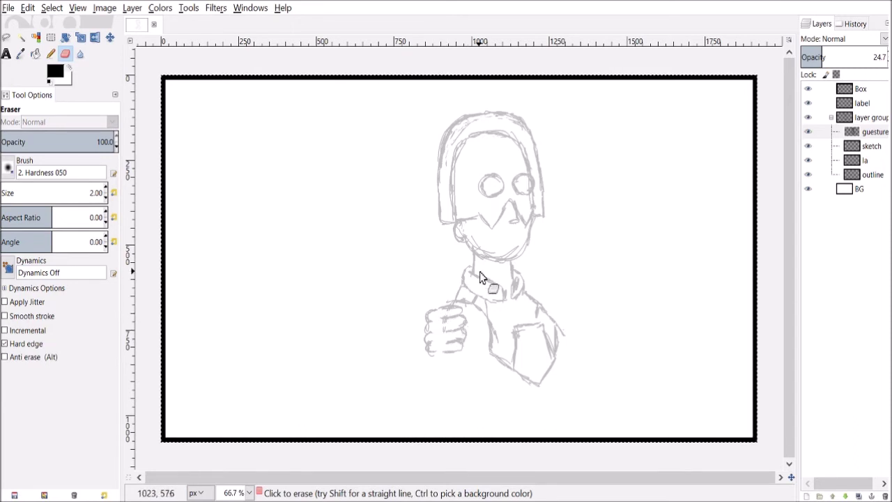
{"action": "key", "text": "n"}
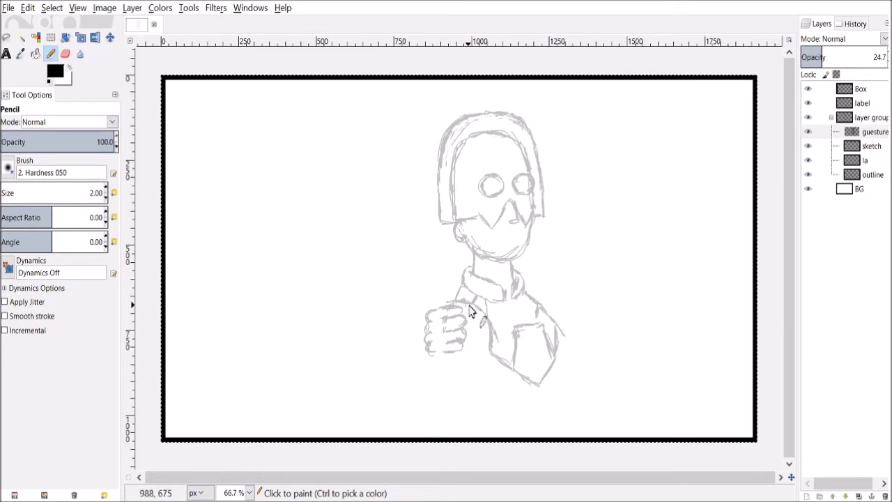
{"action": "key", "text": "shift+e"}
{"action": "key", "text": "n"}
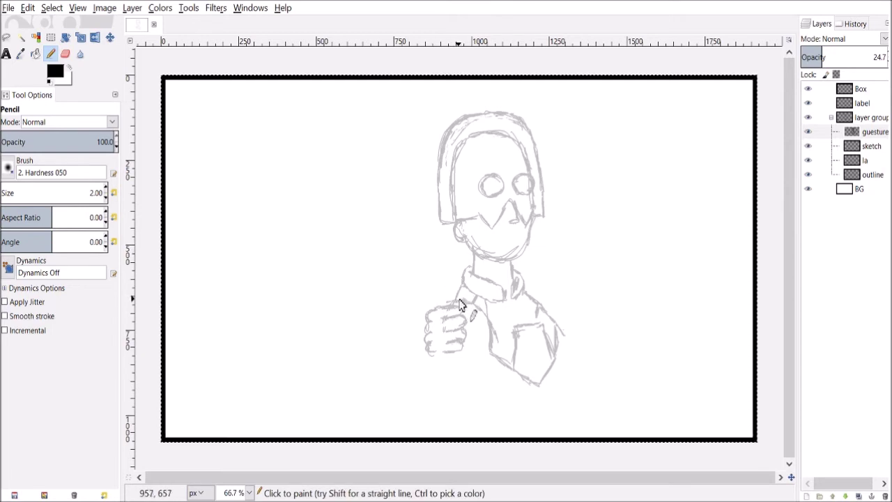
- Lasso the sketched fist, cut and paste it, nudge it slightly down, and anchor it
{"action": "key", "text": "f"}
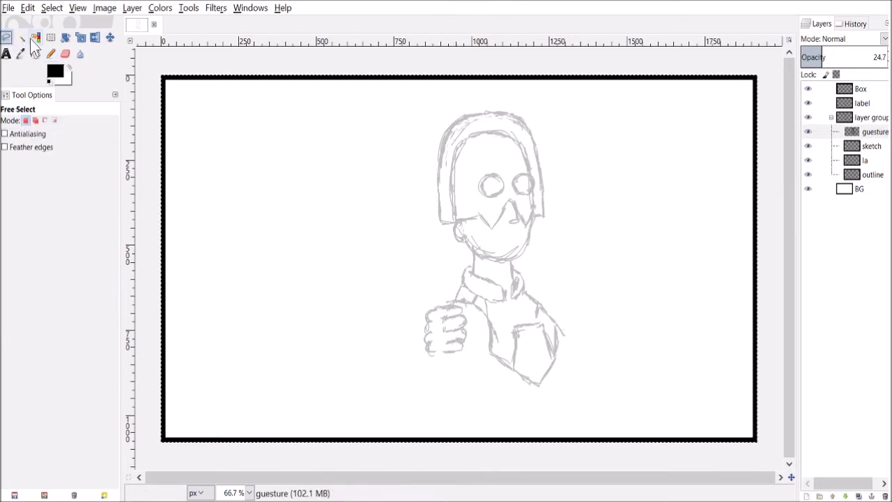
{"action": "mouse_move", "coordinate": [463, 307]}
{"action": "left_mouse_down"}
{"action": "mouse_move", "coordinate": [426, 304]}
{"action": "mouse_move", "coordinate": [423, 372]}
{"action": "mouse_move", "coordinate": [470, 362]}
{"action": "mouse_move", "coordinate": [478, 302]}
{"action": "left_mouse_up"}
{"action": "key", "text": "ctrl+x"}
{"action": "key", "text": "ctrl+v"}
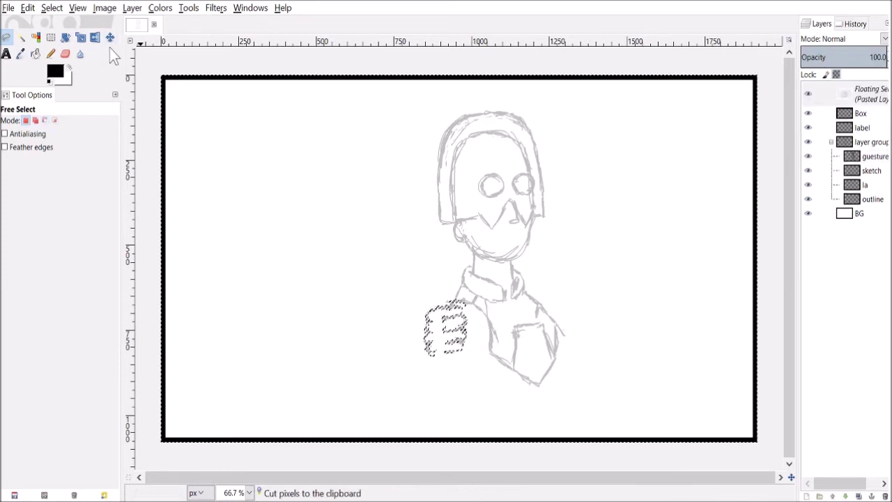
{"action": "key", "text": "m"}
{"action": "left_click_drag", "start_coordinate": [466, 321], "coordinate": [471, 333]}
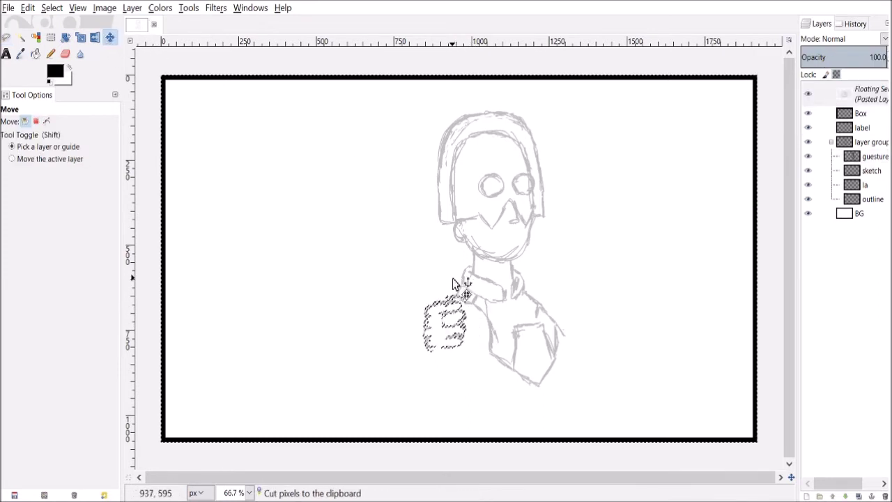
{"action": "key", "text": "ctrl+h"}
{"action": "key", "text": "shift+e"}
{"action": "key", "text": "n"}
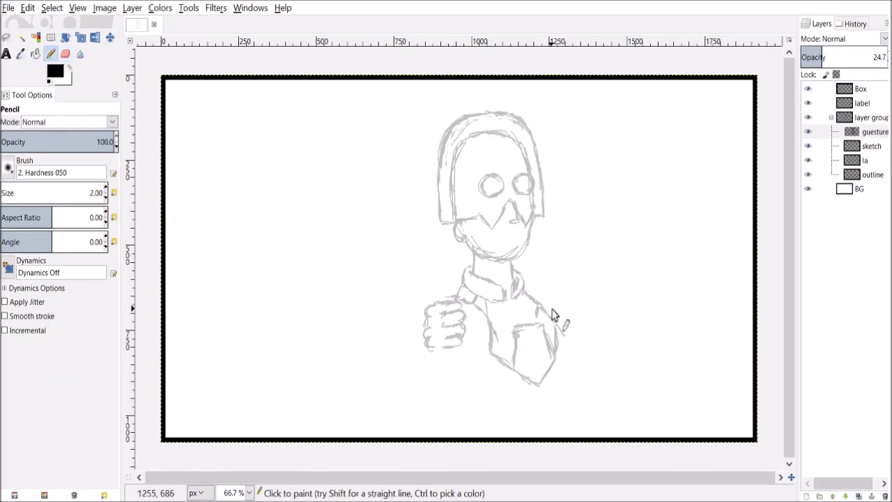
- Cut out the torso's right section, shift it into place, and anchor it
{"action": "key", "text": "f"}
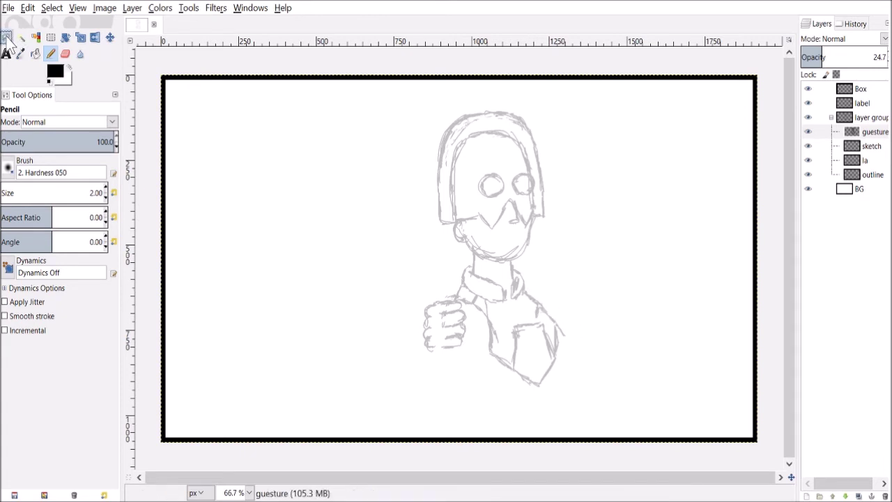
{"action": "mouse_move", "coordinate": [536, 291]}
{"action": "left_mouse_down"}
{"action": "mouse_move", "coordinate": [540, 422]}
{"action": "mouse_move", "coordinate": [583, 326]}
{"action": "mouse_move", "coordinate": [537, 297]}
{"action": "left_mouse_up"}
{"action": "key", "text": "Return"}
{"action": "key", "text": "ctrl+x"}
{"action": "key", "text": "ctrl+v"}
{"action": "key", "text": "m"}
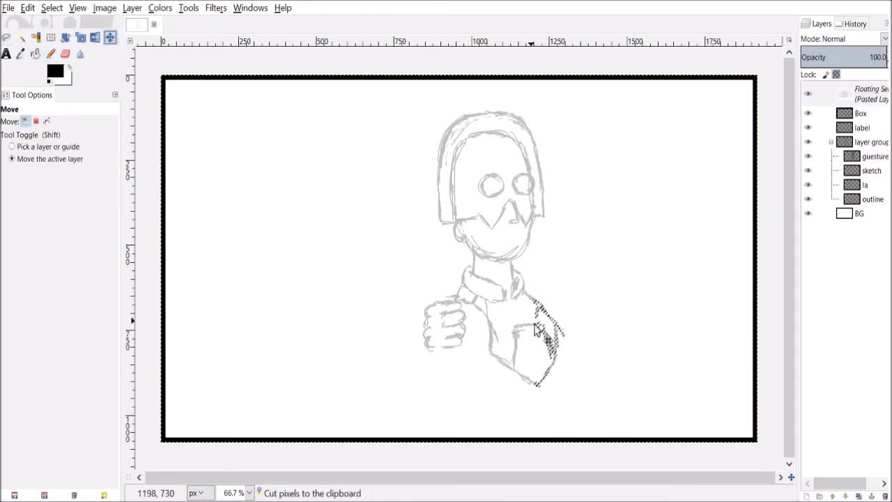
{"action": "left_click_drag", "start_coordinate": [548, 352], "coordinate": [564, 329]}
{"action": "key", "text": "ctrl+h"}
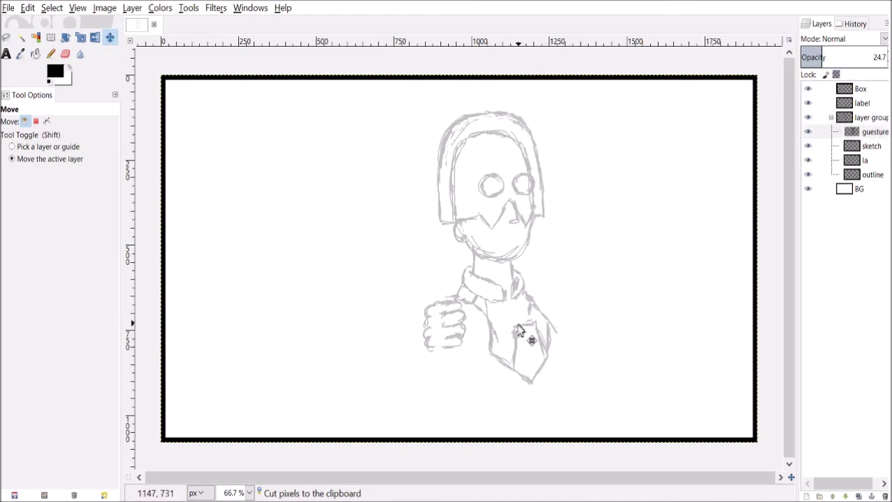
- Select and cut the tie, move it slightly left, and anchor it onto the layer
{"action": "left_click", "coordinate": [7, 37]}
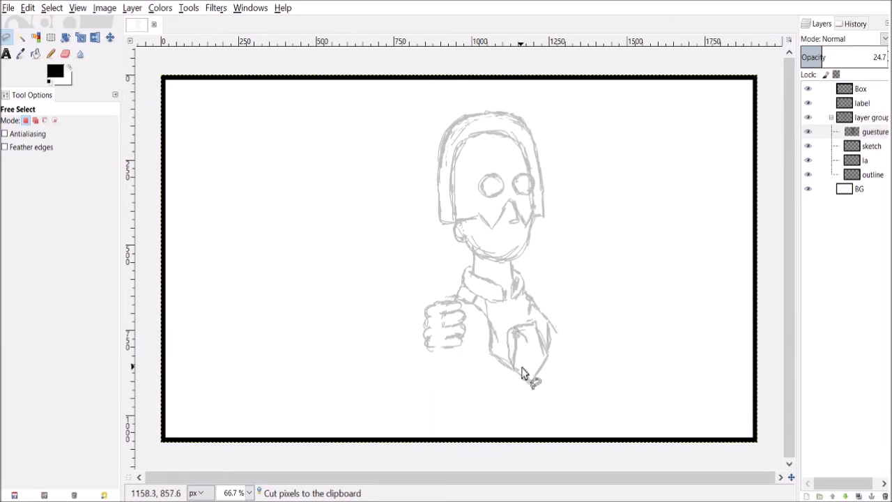
{"action": "left_click", "coordinate": [521, 328]}
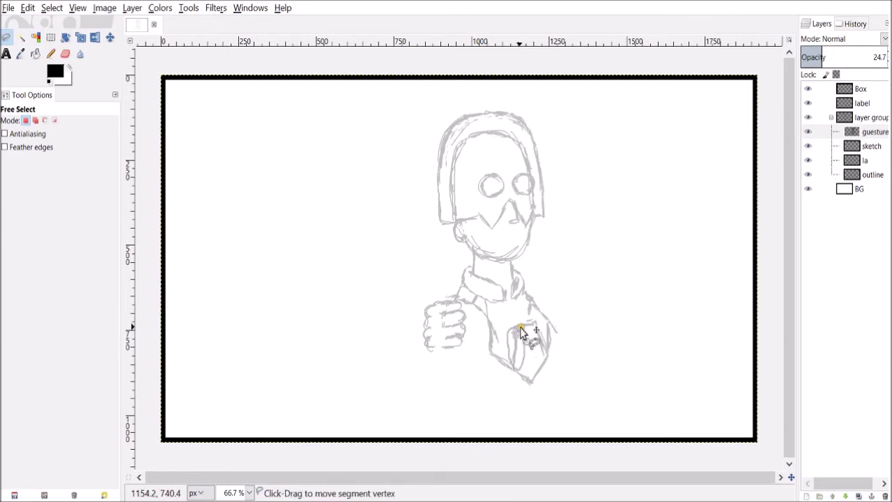
{"action": "key", "text": "Return"}
{"action": "key", "text": "ctrl+x"}
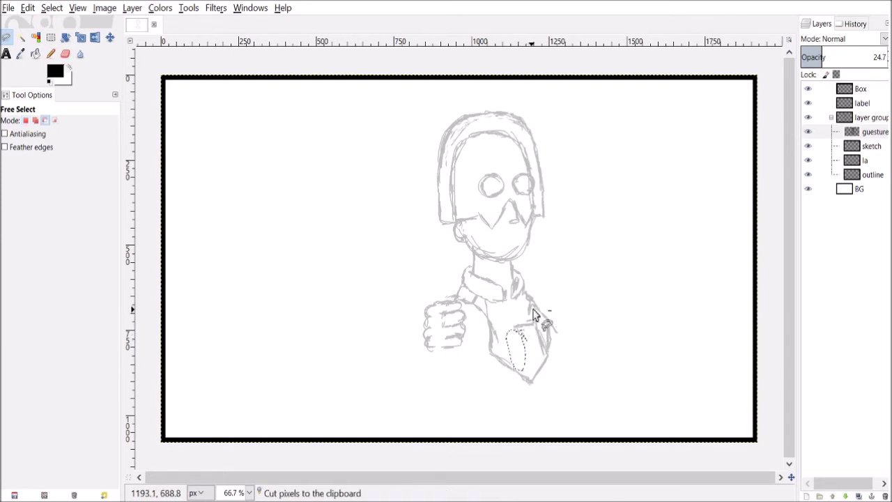
{"action": "key", "text": "ctrl+v"}
{"action": "left_click", "coordinate": [111, 39]}
{"action": "left_click_drag", "start_coordinate": [528, 352], "coordinate": [519, 349]}
{"action": "key", "text": "ctrl+h"}
{"action": "key", "text": "n"}
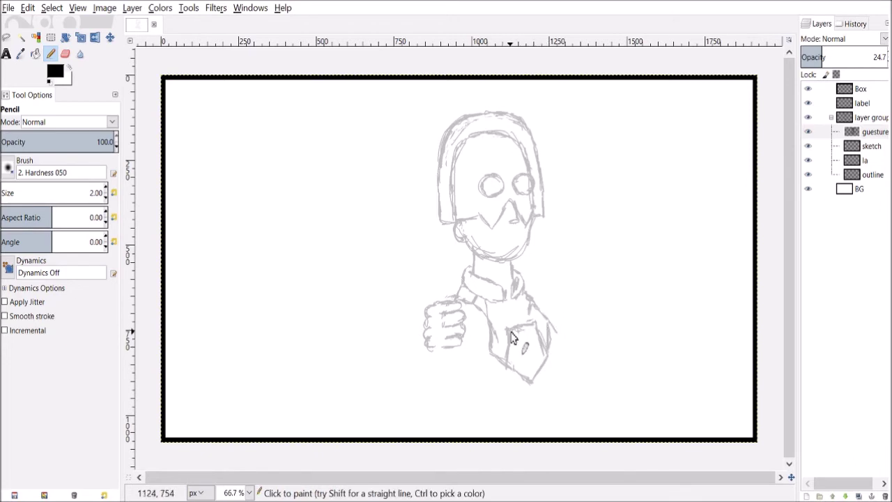
- Extend the jacket's right edge downward below the chest with a long pencil line
{"action": "key", "text": "shift+e"}
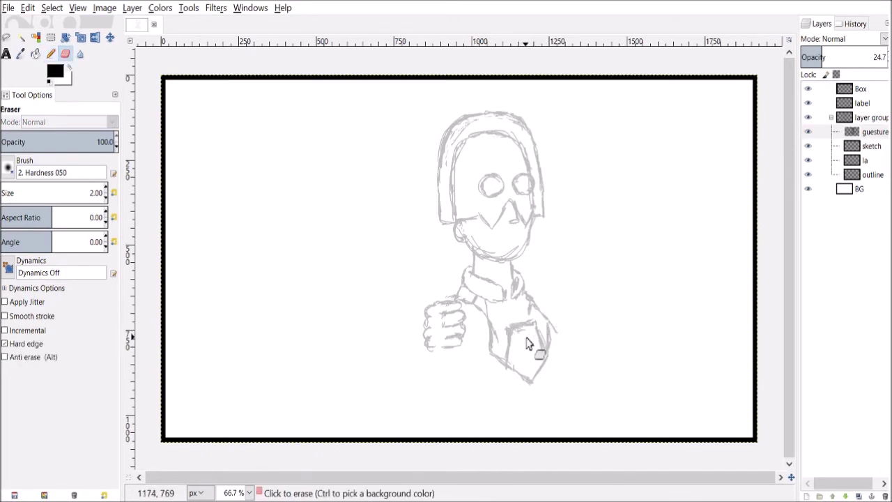
{"action": "key", "text": "n"}
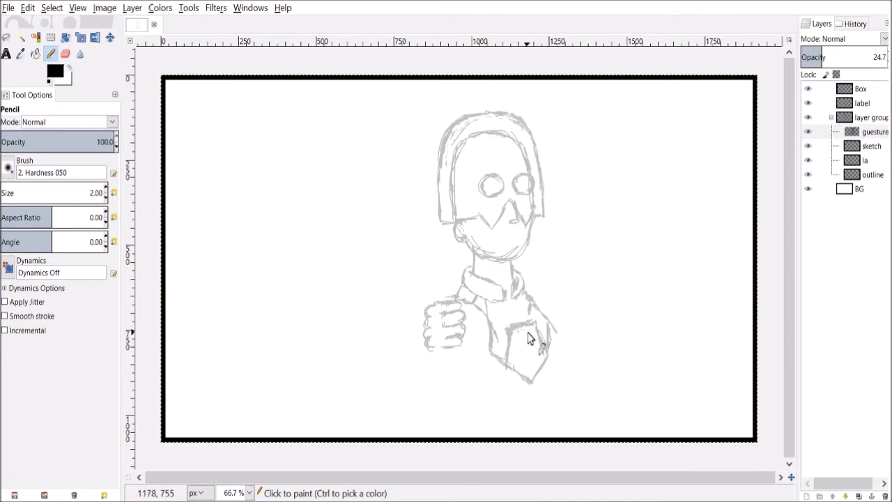
{"action": "left_click", "coordinate": [520, 345]}
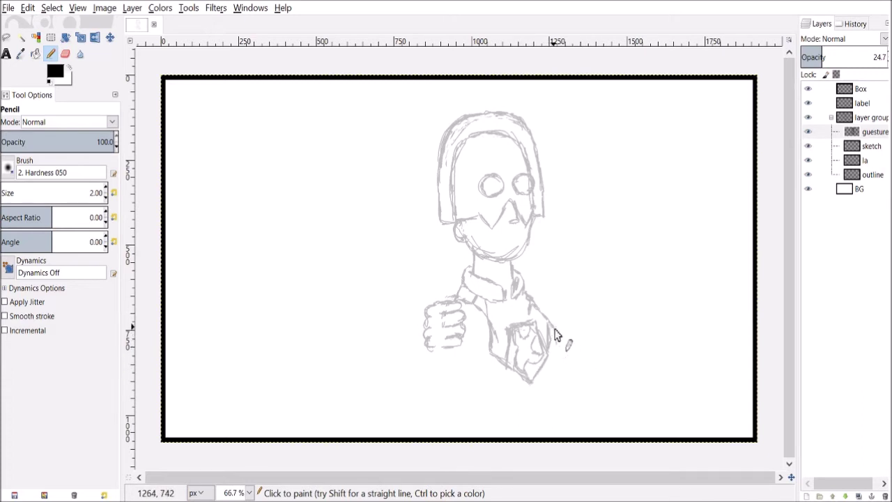
{"action": "left_click_drag", "start_coordinate": [551, 343], "coordinate": [558, 398]}
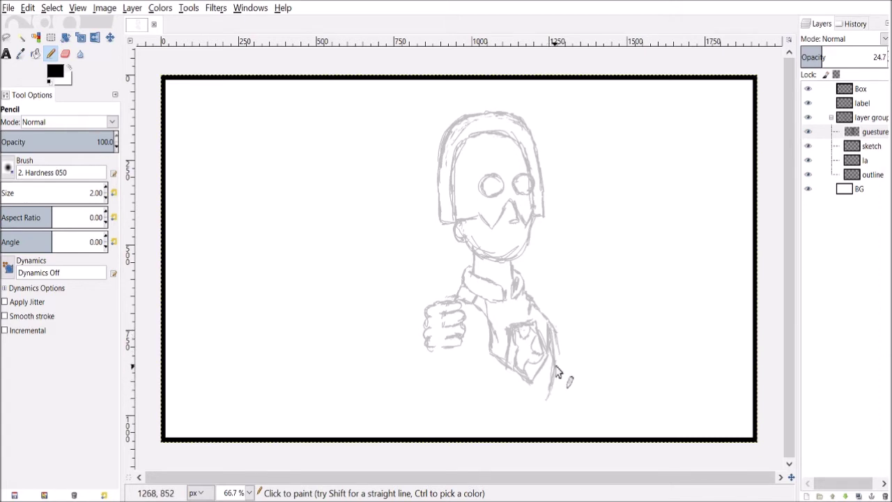
{"action": "key", "text": "shift+e"}
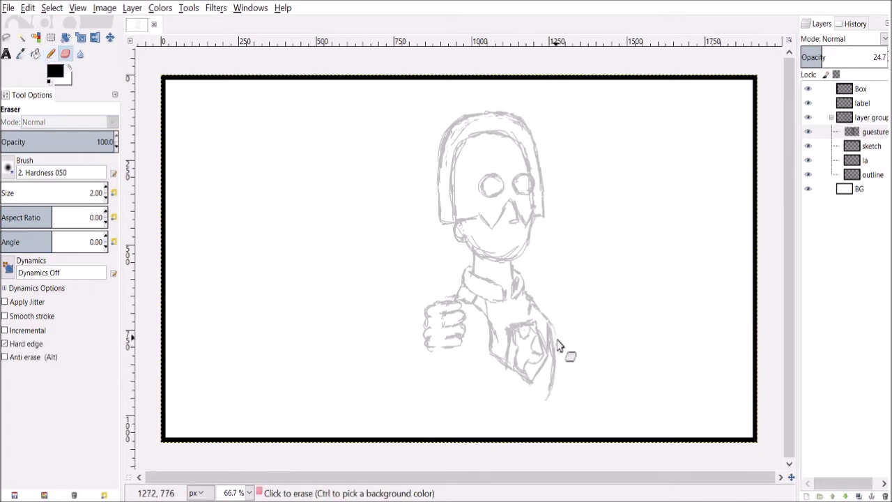
{"action": "key", "text": "n"}
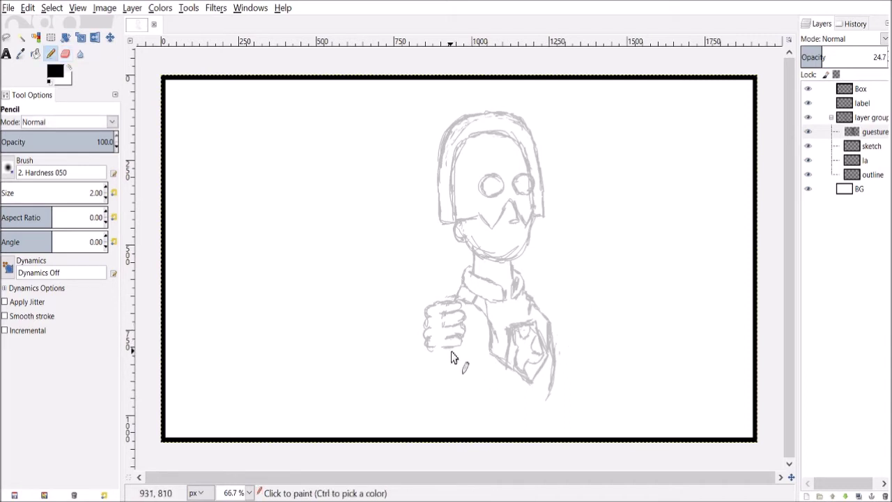
{"action": "left_click", "coordinate": [429, 355]}
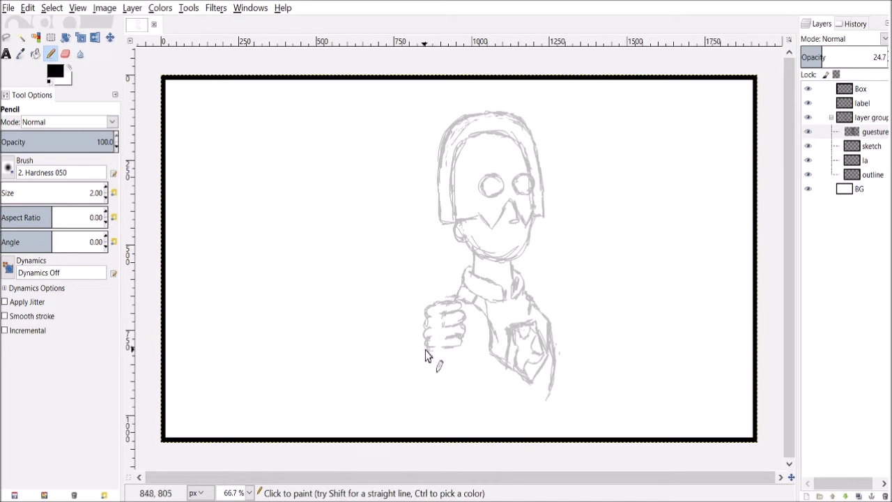
- Draw a line down the fist's left side and a forearm curving right beneath it
{"action": "mouse_move", "coordinate": [427, 356]}
{"action": "left_mouse_down"}
{"action": "mouse_move", "coordinate": [460, 356]}
{"action": "mouse_move", "coordinate": [456, 370]}
{"action": "mouse_move", "coordinate": [455, 353]}
{"action": "mouse_move", "coordinate": [458, 386]}
{"action": "left_mouse_up"}
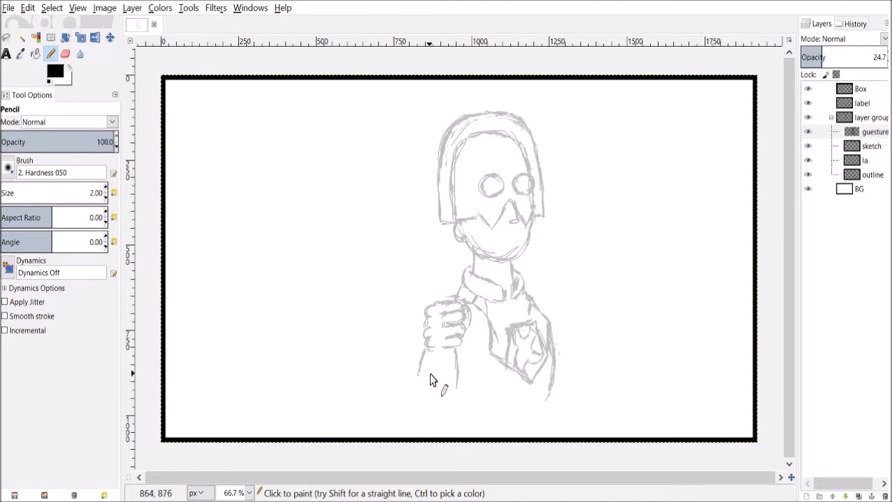
{"action": "mouse_move", "coordinate": [430, 379]}
{"action": "left_mouse_down"}
{"action": "mouse_move", "coordinate": [420, 400]}
{"action": "mouse_move", "coordinate": [452, 390]}
{"action": "mouse_move", "coordinate": [431, 406]}
{"action": "mouse_move", "coordinate": [455, 395]}
{"action": "mouse_move", "coordinate": [436, 399]}
{"action": "mouse_move", "coordinate": [429, 376]}
{"action": "mouse_move", "coordinate": [429, 405]}
{"action": "mouse_move", "coordinate": [413, 388]}
{"action": "mouse_move", "coordinate": [412, 412]}
{"action": "mouse_move", "coordinate": [432, 419]}
{"action": "mouse_move", "coordinate": [414, 416]}
{"action": "mouse_move", "coordinate": [420, 425]}
{"action": "mouse_move", "coordinate": [451, 426]}
{"action": "left_mouse_up"}
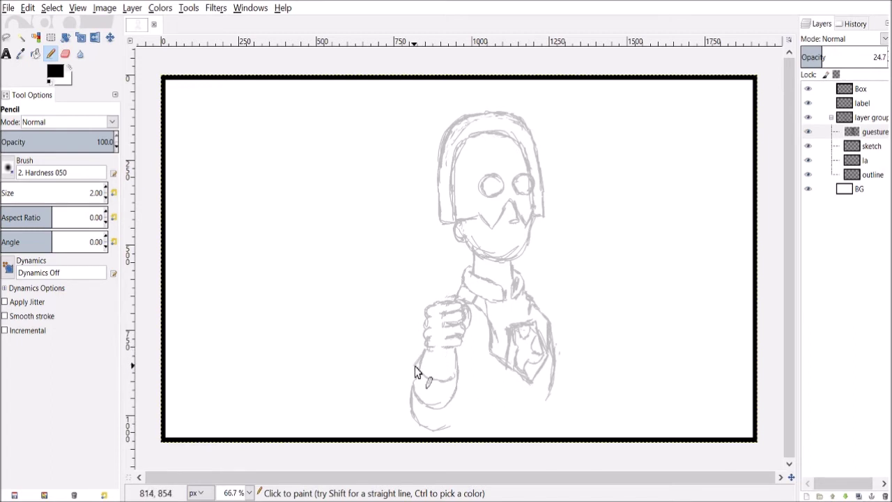
{"action": "key", "text": "shift+e"}
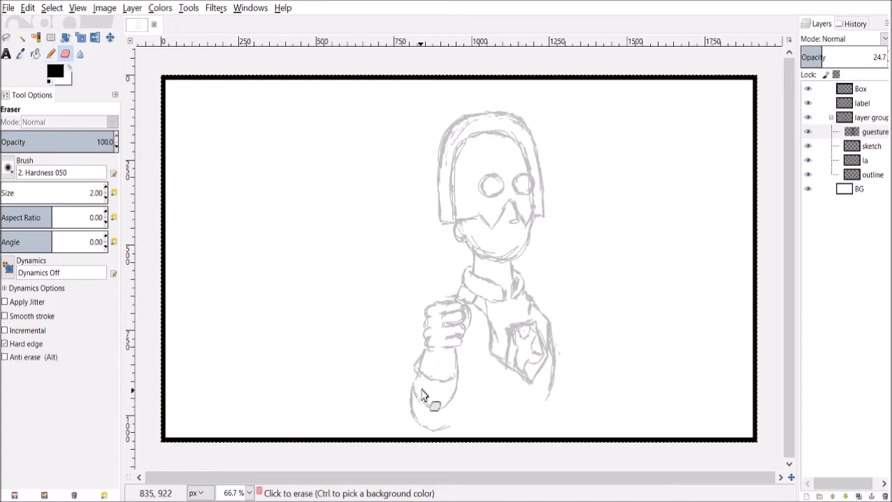
- Lasso the lower forearm lines and remove them
{"action": "key", "text": "f"}
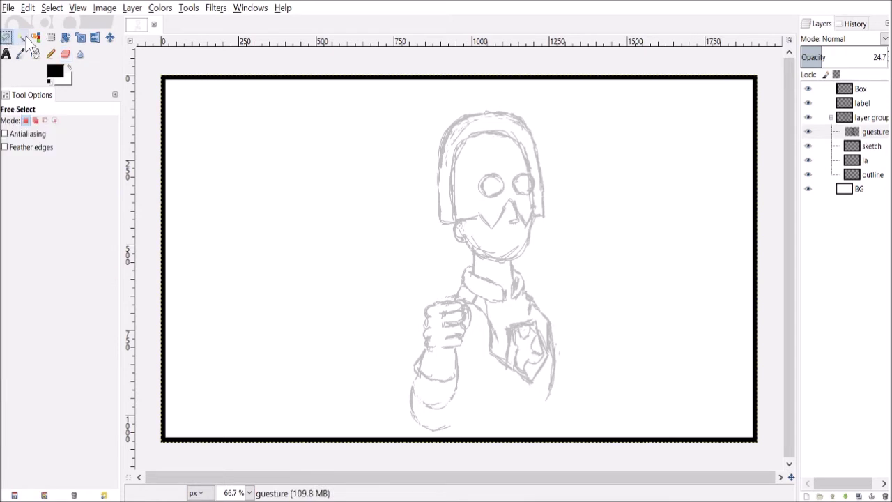
{"action": "mouse_move", "coordinate": [481, 389]}
{"action": "left_mouse_down"}
{"action": "mouse_move", "coordinate": [396, 377]}
{"action": "mouse_move", "coordinate": [451, 443]}
{"action": "mouse_move", "coordinate": [487, 382]}
{"action": "left_mouse_up"}
{"action": "key", "text": "ctrl+shift+a"}
{"action": "key", "text": "n"}
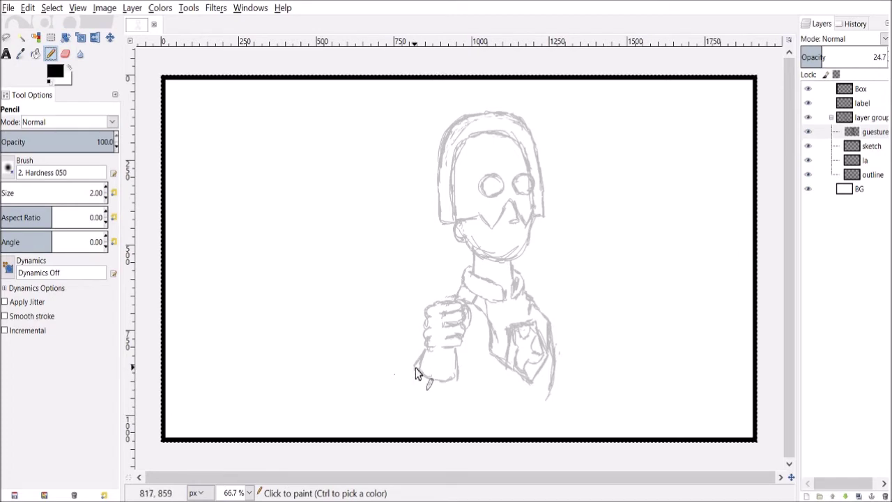
- Redraw the forearm's left edge, bottom curve and right side, undoing one bad stroke
{"action": "mouse_move", "coordinate": [412, 385]}
{"action": "left_mouse_down"}
{"action": "mouse_move", "coordinate": [422, 414]}
{"action": "mouse_move", "coordinate": [444, 411]}
{"action": "left_mouse_up"}
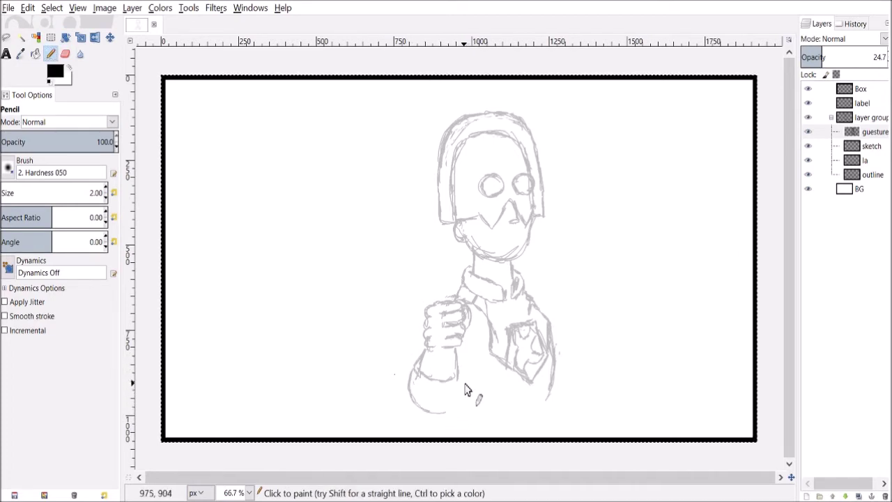
{"action": "mouse_move", "coordinate": [434, 412]}
{"action": "left_mouse_down"}
{"action": "mouse_move", "coordinate": [458, 401]}
{"action": "mouse_move", "coordinate": [443, 413]}
{"action": "mouse_move", "coordinate": [471, 365]}
{"action": "left_mouse_up"}
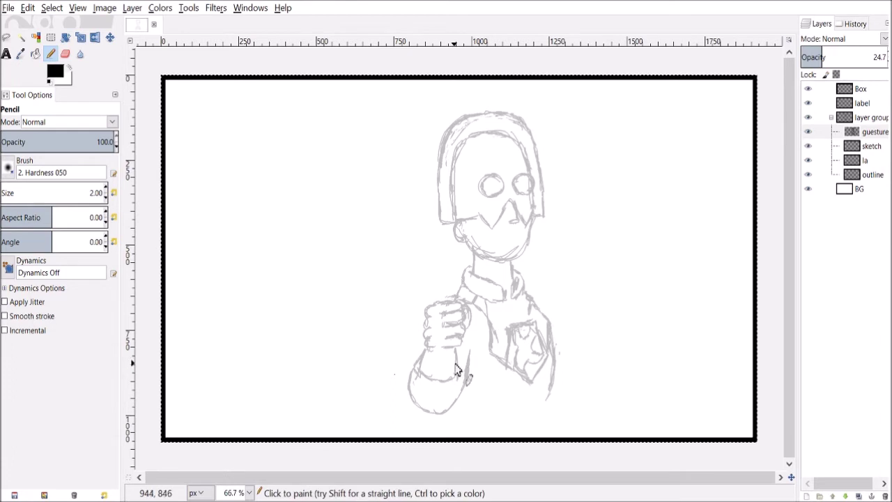
{"action": "key", "text": "shift+e"}
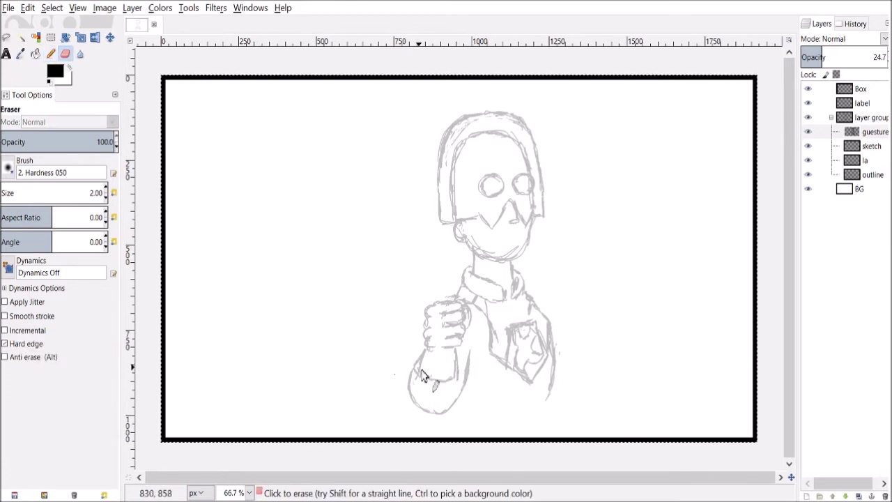
{"action": "key", "text": "n"}
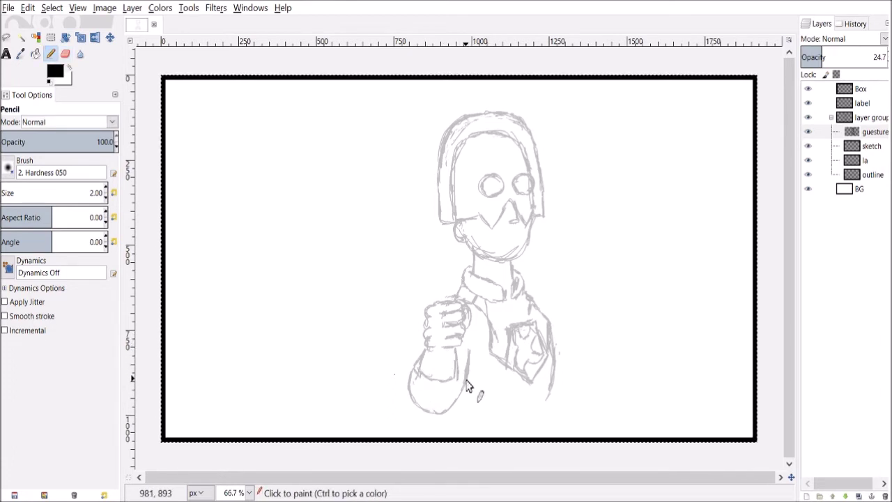
{"action": "left_click_drag", "start_coordinate": [469, 387], "coordinate": [465, 365]}
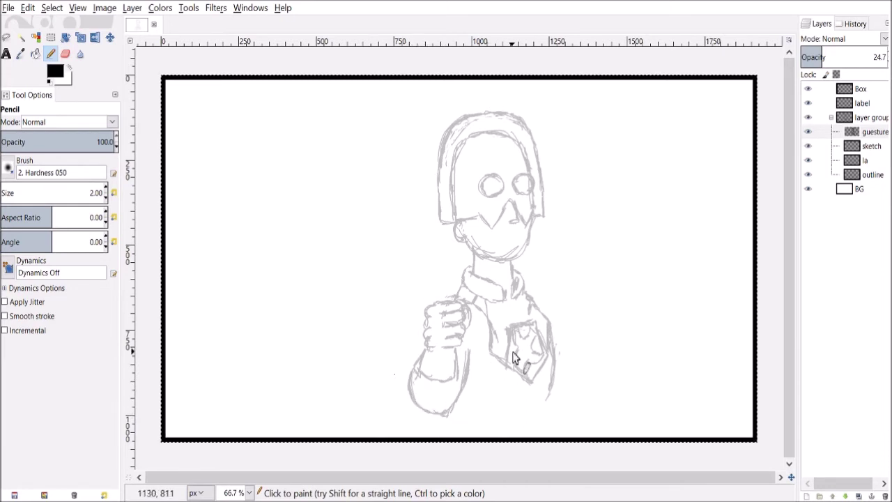
{"action": "key", "text": "ctrl+z"}
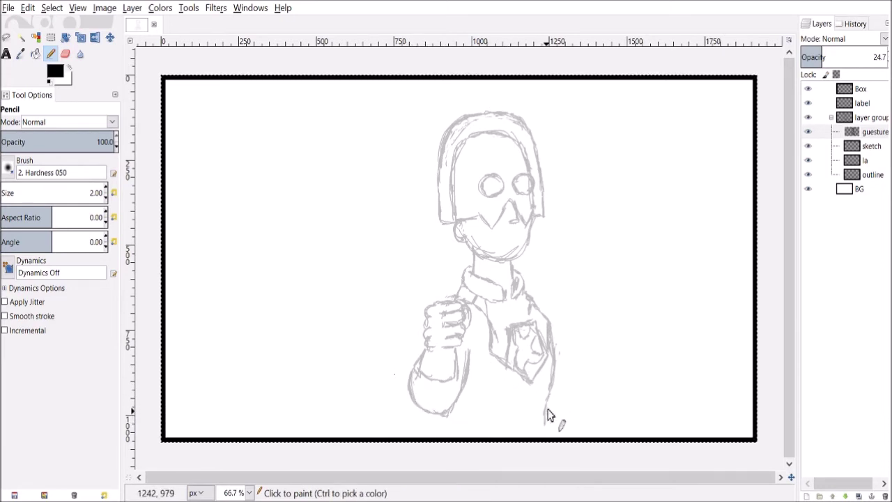
- Draw the torso's right edge to the bottom and retrace the forearm's left edge
{"action": "left_click_drag", "start_coordinate": [469, 349], "coordinate": [464, 406]}
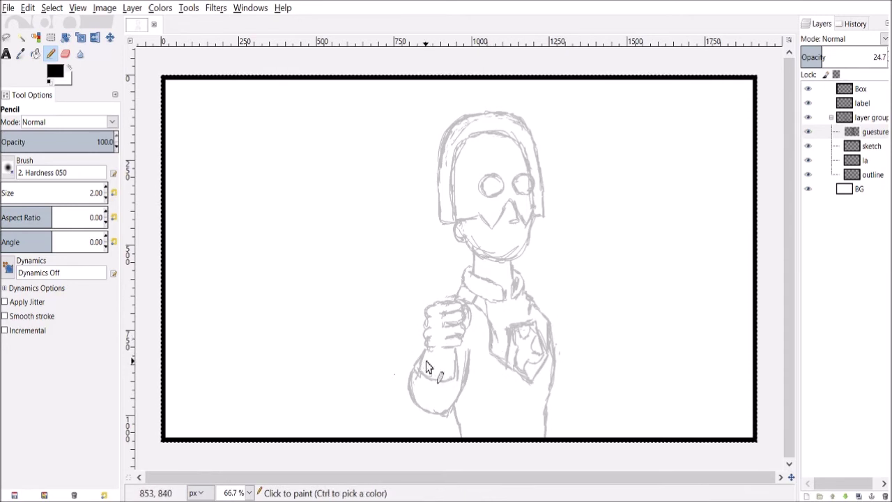
{"action": "left_click_drag", "start_coordinate": [421, 364], "coordinate": [414, 399]}
{"action": "key", "text": "shift+e"}
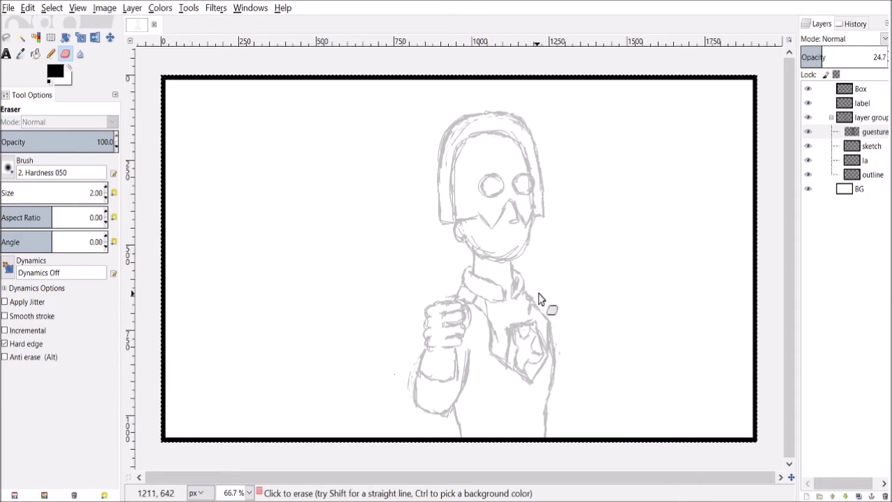
{"action": "key", "text": "n"}
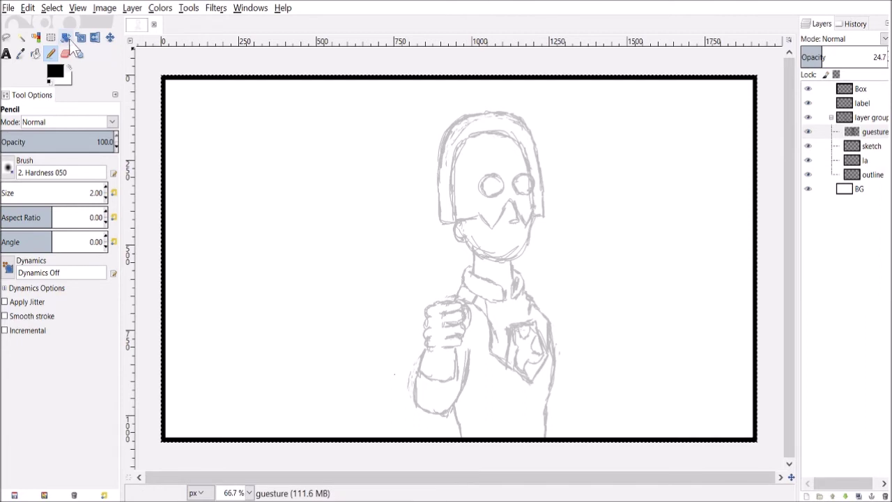
{"action": "left_click", "coordinate": [95, 37]}
- Reposition the sketch, then select the whole figure and cut and paste it as a floating piece
{"action": "left_click", "coordinate": [110, 37]}
{"action": "left_click_drag", "start_coordinate": [407, 101], "coordinate": [615, 376]}
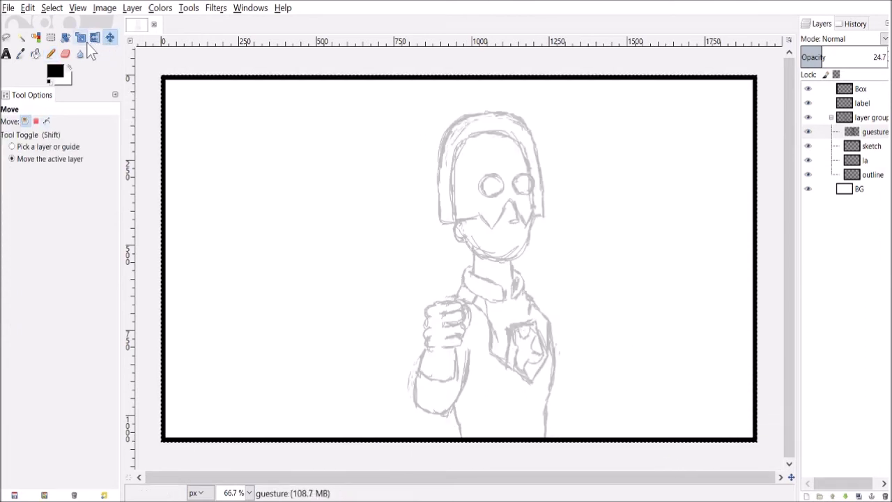
{"action": "left_click", "coordinate": [51, 37]}
{"action": "mouse_move", "coordinate": [357, 99]}
{"action": "left_mouse_down"}
{"action": "mouse_move", "coordinate": [669, 376]}
{"action": "mouse_move", "coordinate": [663, 453]}
{"action": "left_mouse_up"}
{"action": "key", "text": "ctrl+x"}
{"action": "key", "text": "ctrl+v"}
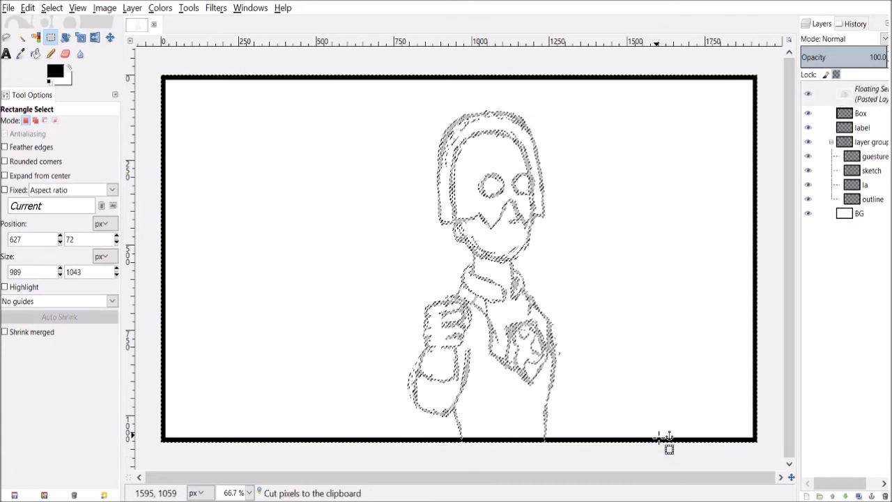
- Rescale the pasted sketch, shift it slightly left and down, and anchor it into the guesture layer
{"action": "left_click", "coordinate": [110, 39]}
{"action": "key", "text": "shift+s"}
{"action": "left_click", "coordinate": [551, 136]}
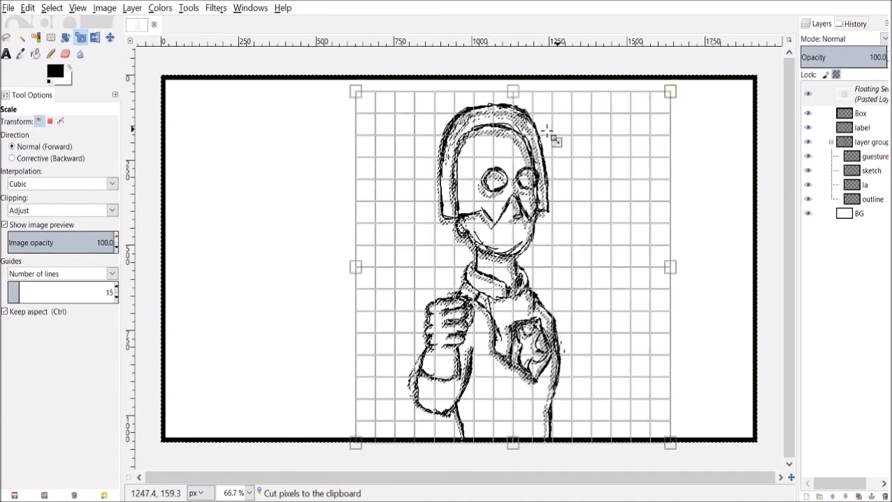
{"action": "left_click_drag", "start_coordinate": [548, 132], "coordinate": [564, 112]}
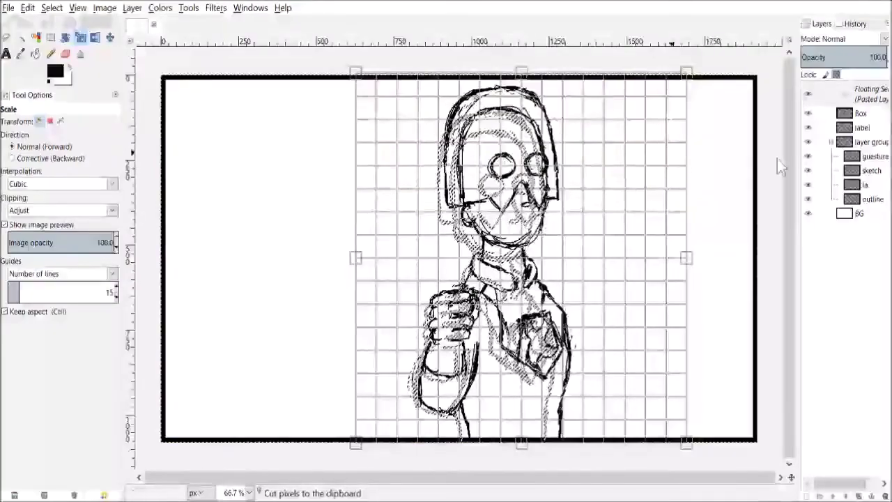
{"action": "key", "text": "Return"}
{"action": "key", "text": "m"}
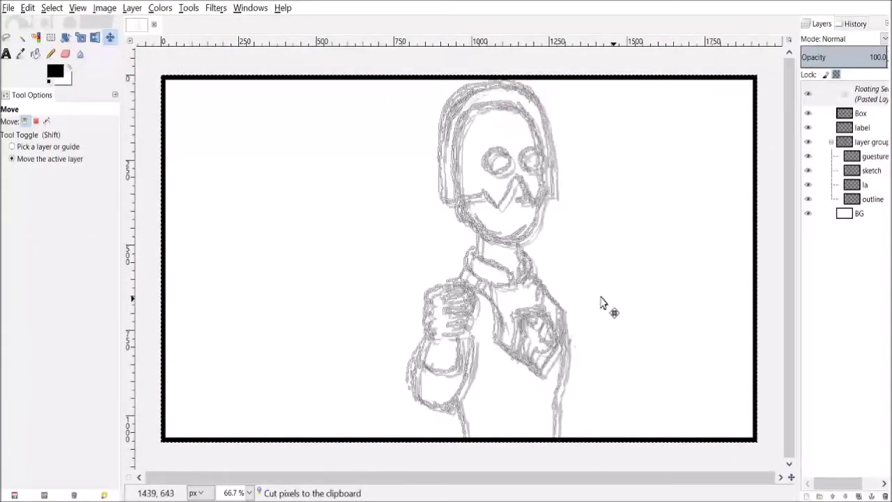
{"action": "left_click", "coordinate": [595, 314]}
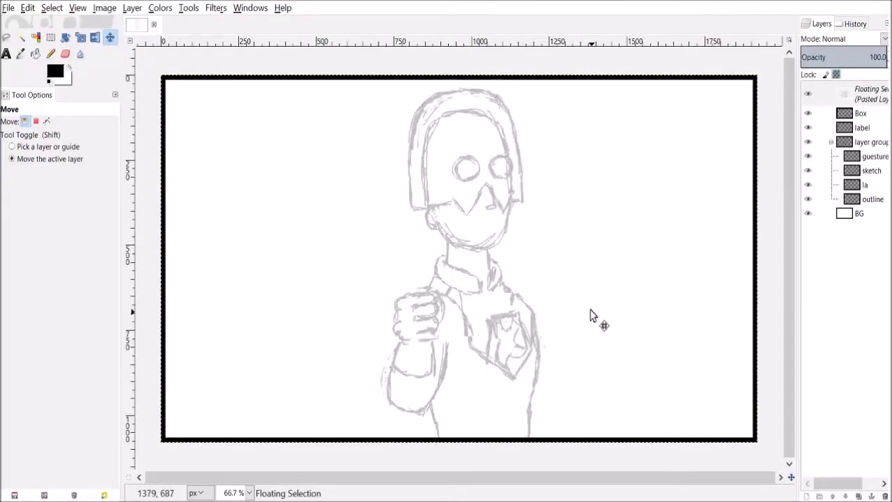
{"action": "key", "text": "ctrl+h"}
{"action": "key", "text": "n"}
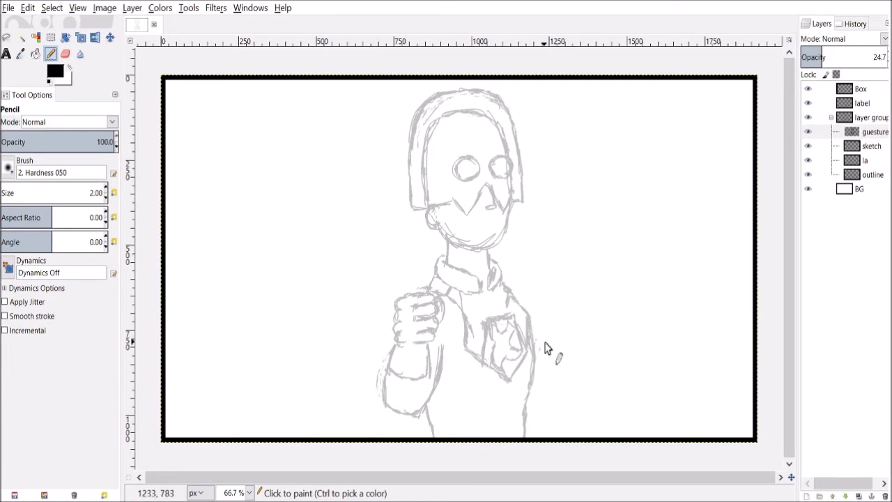
- On the guesture layer, draw a smile on the face and extend the cheek line downward
{"action": "left_click", "coordinate": [868, 146]}
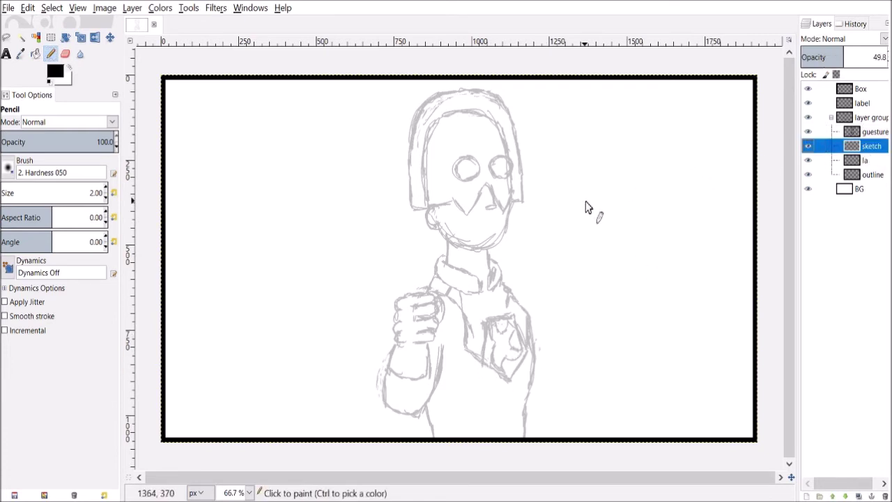
{"action": "left_click", "coordinate": [871, 132]}
{"action": "scroll", "coordinate": [506, 204], "scroll_direction": "up", "scroll_amount": 2}
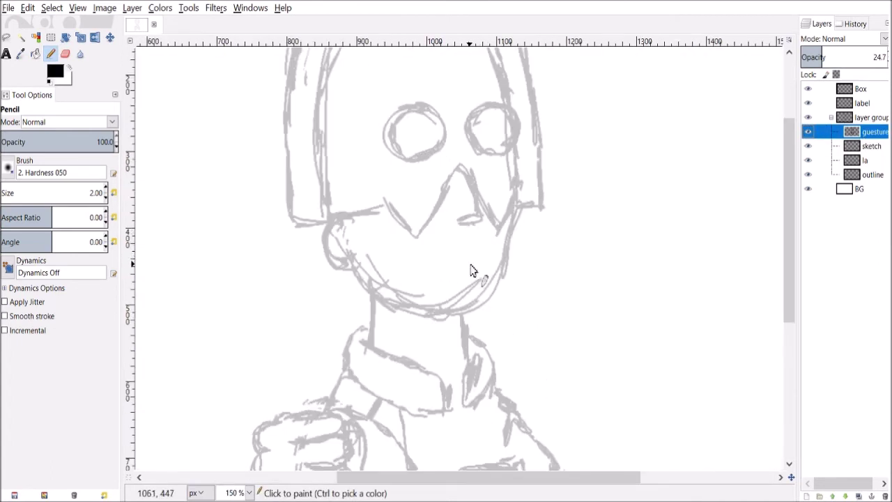
{"action": "mouse_move", "coordinate": [431, 254]}
{"action": "left_mouse_down"}
{"action": "mouse_move", "coordinate": [476, 264]}
{"action": "mouse_move", "coordinate": [486, 254]}
{"action": "left_mouse_up"}
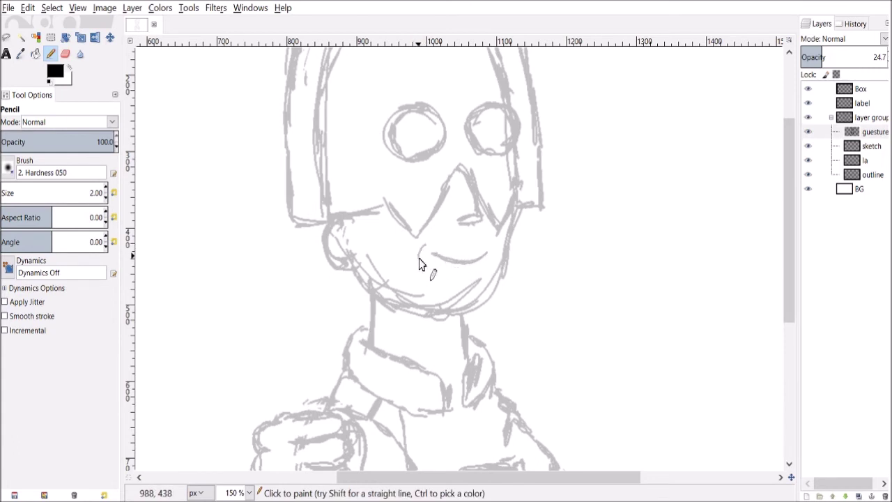
{"action": "left_click_drag", "start_coordinate": [419, 258], "coordinate": [421, 267]}
- Erase the stray sketch lines near the chin and make the la layer active
{"action": "key", "text": "shift+e"}
{"action": "mouse_move", "coordinate": [451, 311]}
{"action": "left_mouse_down"}
{"action": "mouse_move", "coordinate": [374, 283]}
{"action": "mouse_move", "coordinate": [401, 300]}
{"action": "mouse_move", "coordinate": [423, 307]}
{"action": "left_mouse_up"}
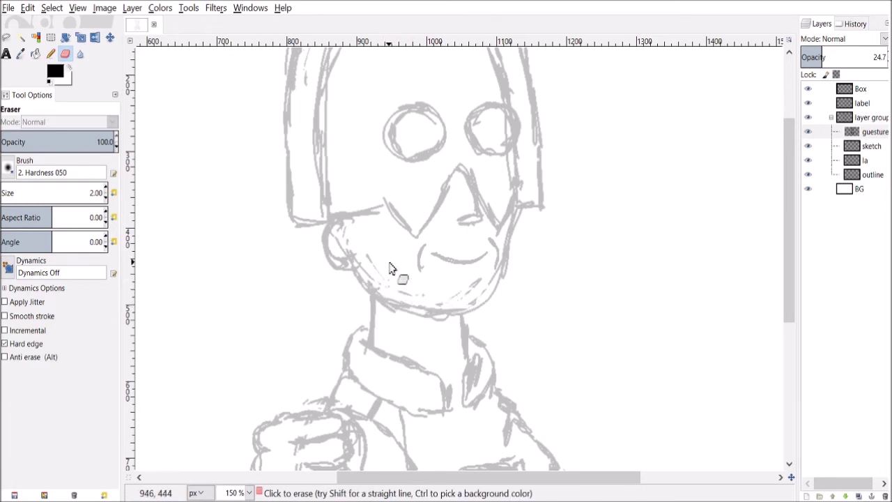
{"action": "key", "text": "minus"}
{"action": "key", "text": "minus"}
{"action": "key", "text": "minus"}
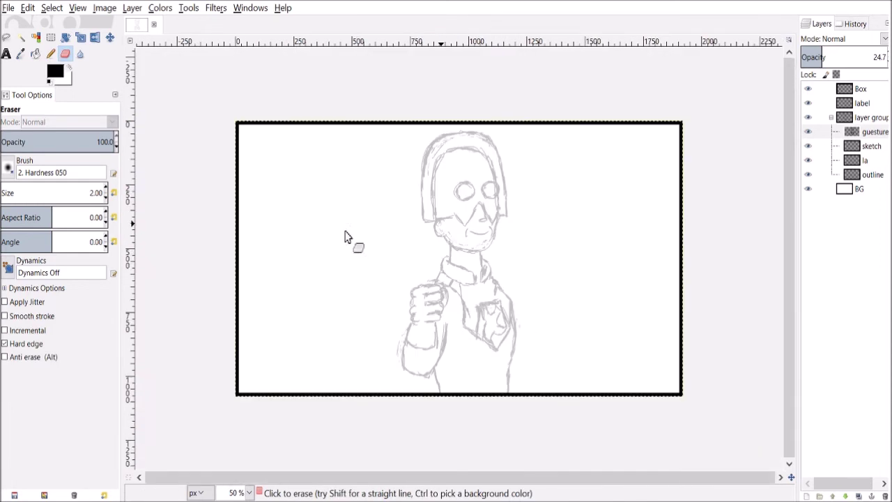
{"action": "key", "text": "n"}
{"action": "key", "text": "1"}
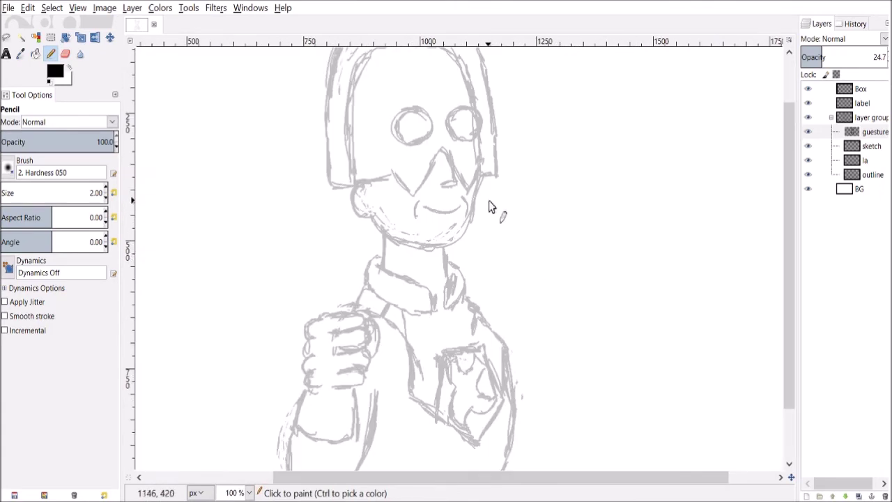
{"action": "key", "text": "shift+e"}
{"action": "key", "text": "minus"}
{"action": "key", "text": "minus"}
{"action": "key", "text": "minus"}
{"action": "key", "text": "plus"}
{"action": "key", "text": "n"}
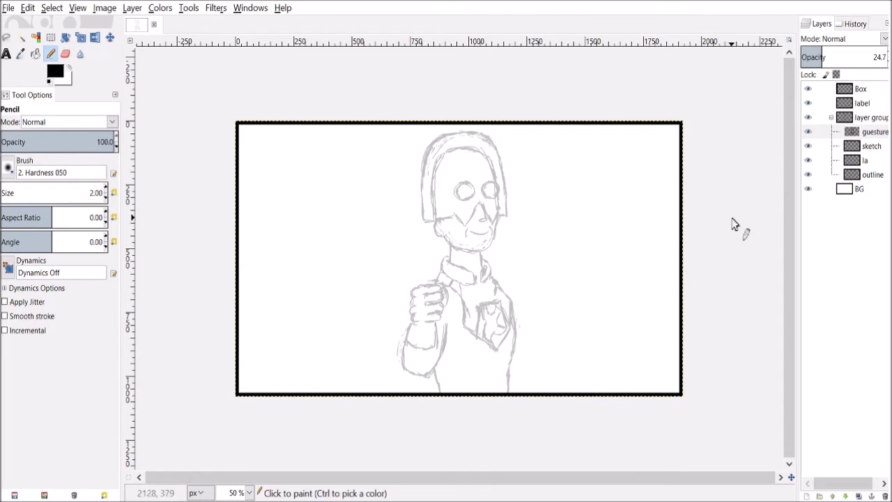
{"action": "left_click", "coordinate": [863, 161]}
- Ink the helmet's outer top and its inner edge down the left and right sides
{"action": "key", "text": "plus"}
{"action": "key", "text": "plus"}
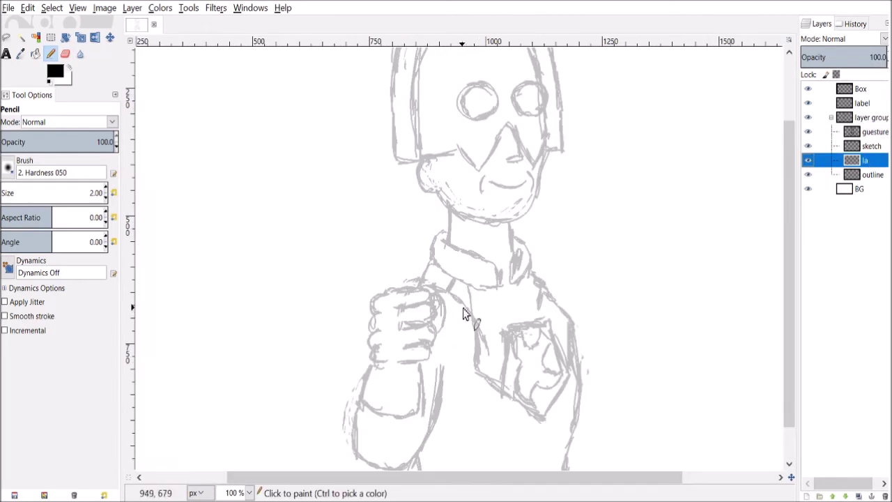
{"action": "left_click_drag", "start_coordinate": [789, 272], "coordinate": [793, 77]}
{"action": "key", "text": "plus"}
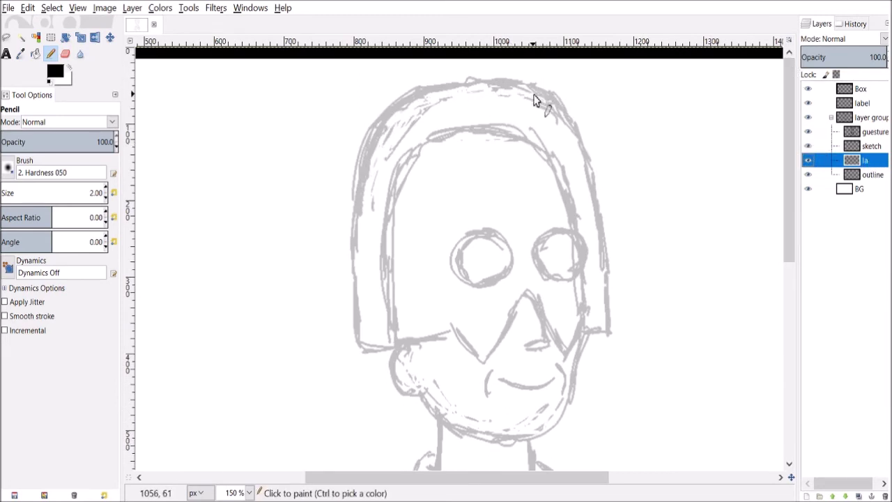
{"action": "mouse_move", "coordinate": [545, 92]}
{"action": "left_mouse_down"}
{"action": "mouse_move", "coordinate": [515, 79]}
{"action": "mouse_move", "coordinate": [461, 79]}
{"action": "mouse_move", "coordinate": [393, 98]}
{"action": "mouse_move", "coordinate": [370, 121]}
{"action": "mouse_move", "coordinate": [351, 200]}
{"action": "mouse_move", "coordinate": [353, 286]}
{"action": "mouse_move", "coordinate": [364, 346]}
{"action": "mouse_move", "coordinate": [396, 347]}
{"action": "left_mouse_up"}
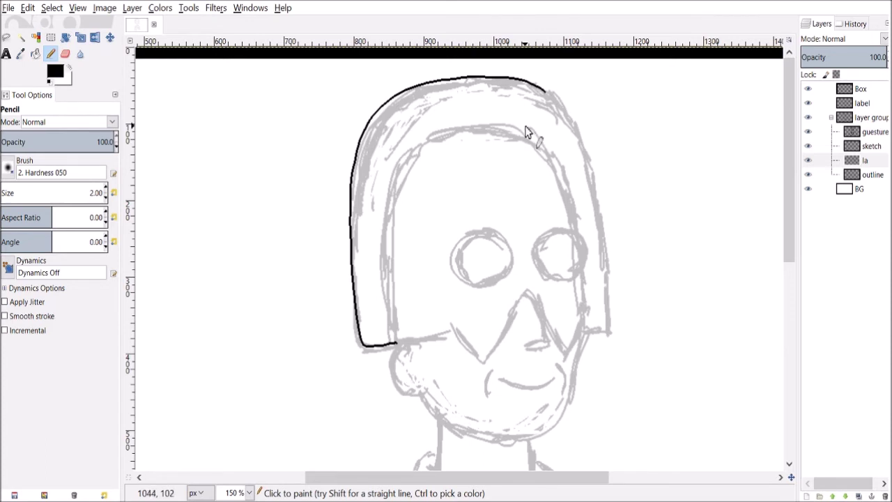
{"action": "left_click_drag", "start_coordinate": [534, 127], "coordinate": [444, 128]}
{"action": "mouse_move", "coordinate": [401, 161]}
{"action": "left_mouse_down"}
{"action": "mouse_move", "coordinate": [389, 202]}
{"action": "mouse_move", "coordinate": [400, 339]}
{"action": "left_mouse_up"}
{"action": "left_click_drag", "start_coordinate": [534, 128], "coordinate": [574, 222]}
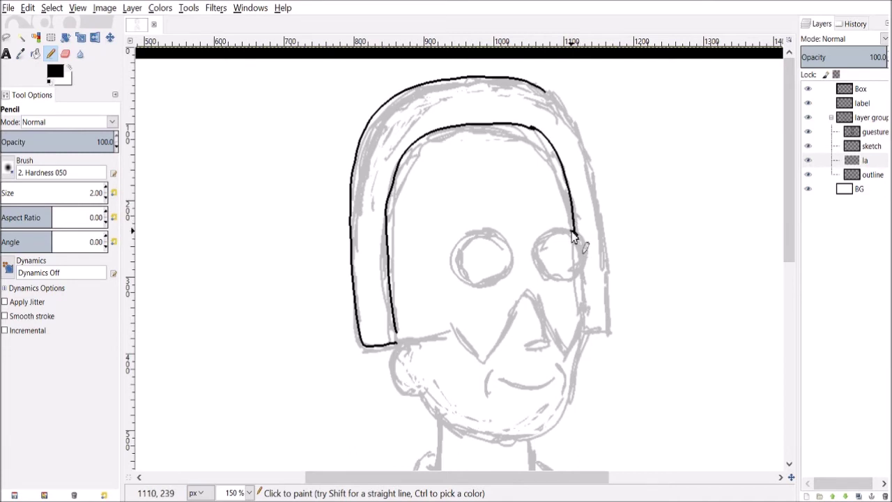
- Ink both eyes, a pupil in the right eye, and a short line below it
{"action": "mouse_move", "coordinate": [576, 233]}
{"action": "left_mouse_down"}
{"action": "mouse_move", "coordinate": [535, 257]}
{"action": "mouse_move", "coordinate": [544, 275]}
{"action": "mouse_move", "coordinate": [570, 282]}
{"action": "mouse_move", "coordinate": [584, 245]}
{"action": "left_mouse_up"}
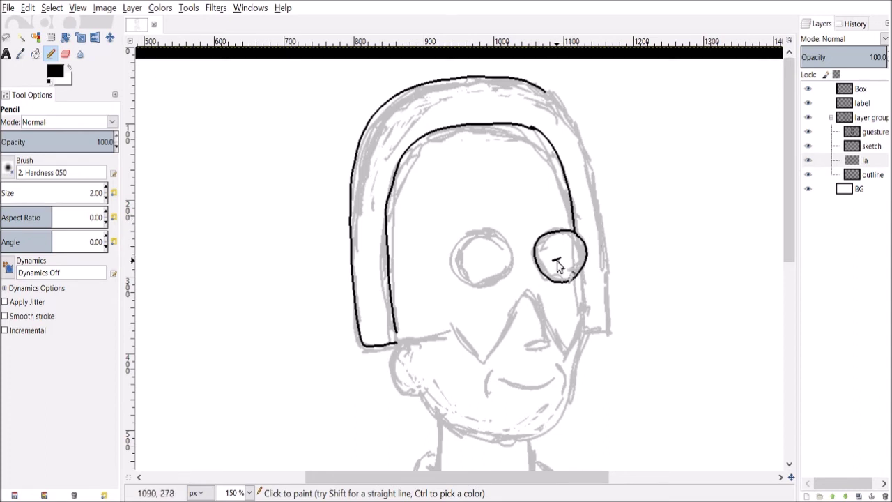
{"action": "left_click_drag", "start_coordinate": [550, 260], "coordinate": [565, 257]}
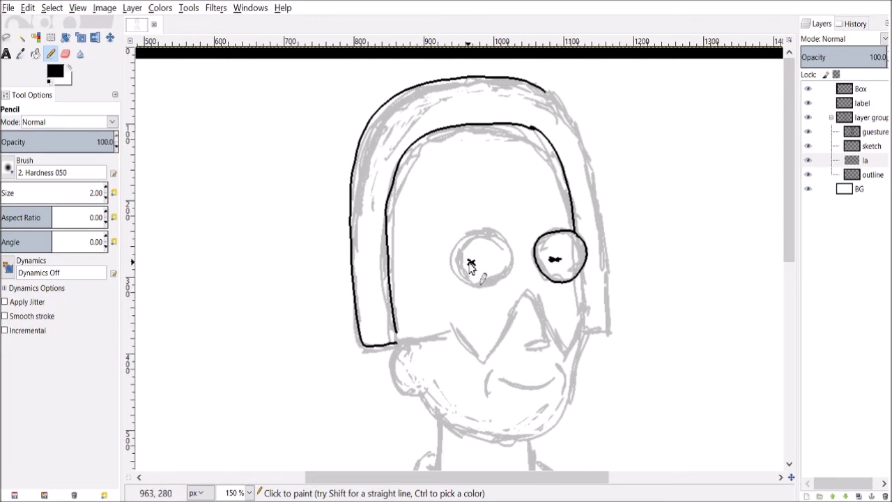
{"action": "mouse_move", "coordinate": [503, 243]}
{"action": "left_mouse_down"}
{"action": "mouse_move", "coordinate": [468, 238]}
{"action": "mouse_move", "coordinate": [458, 278]}
{"action": "mouse_move", "coordinate": [485, 287]}
{"action": "mouse_move", "coordinate": [512, 275]}
{"action": "left_mouse_up"}
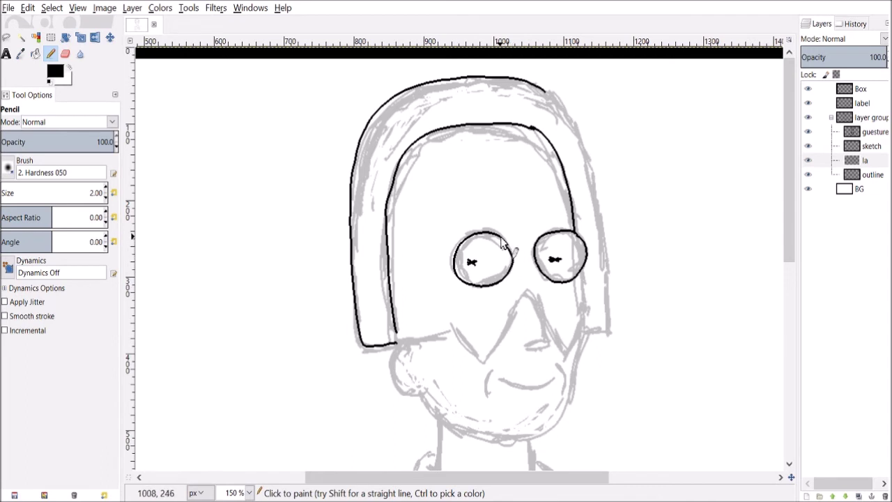
{"action": "scroll", "coordinate": [757, 242], "scroll_direction": "down", "scroll_amount": 3}
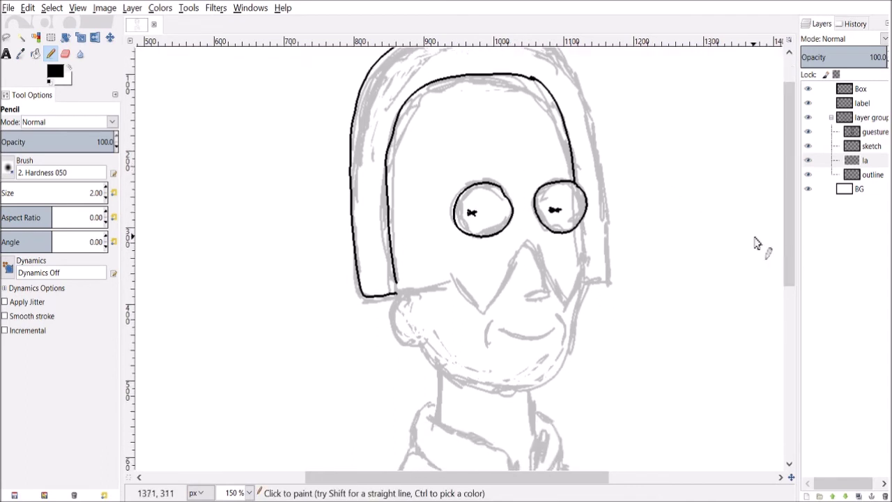
{"action": "left_click_drag", "start_coordinate": [578, 232], "coordinate": [577, 281]}
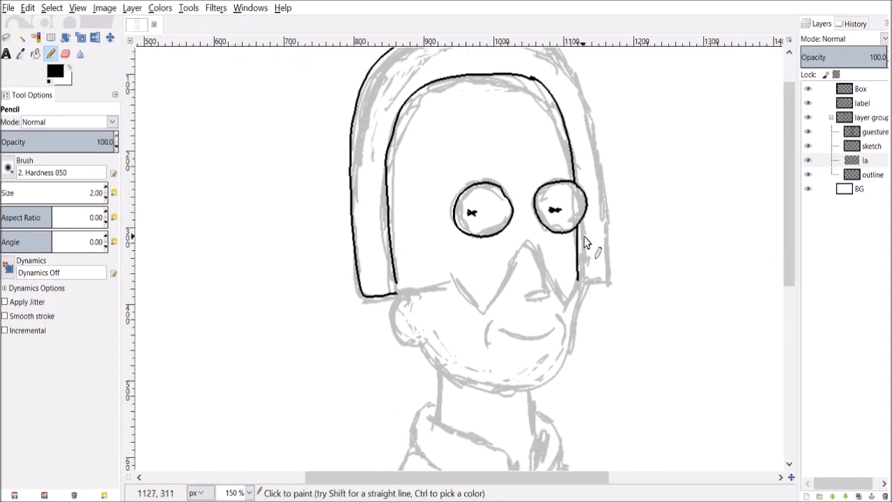
{"action": "key", "text": "ctrl+z"}
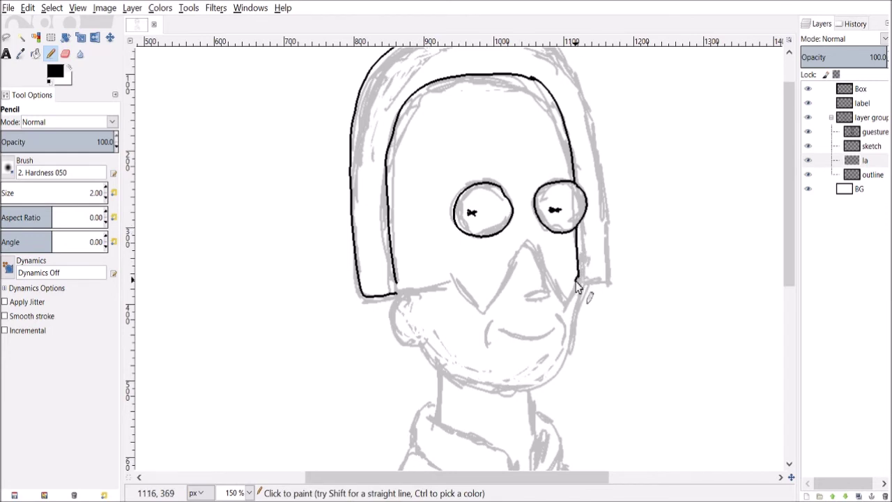
{"action": "left_click_drag", "start_coordinate": [577, 279], "coordinate": [562, 297]}
- Ink the nose's right and left diagonal edges
{"action": "left_click_drag", "start_coordinate": [526, 243], "coordinate": [561, 301]}
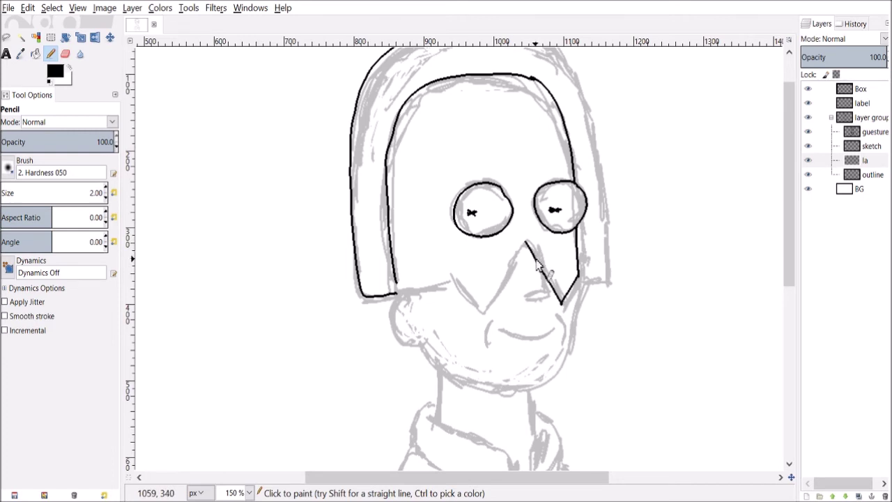
{"action": "left_click_drag", "start_coordinate": [531, 253], "coordinate": [548, 302]}
{"action": "key", "text": "ctrl+z"}
{"action": "left_click_drag", "start_coordinate": [537, 261], "coordinate": [543, 288]}
{"action": "mouse_move", "coordinate": [526, 244]}
{"action": "left_mouse_down"}
{"action": "mouse_move", "coordinate": [547, 309]}
{"action": "mouse_move", "coordinate": [524, 306]}
{"action": "left_mouse_up"}
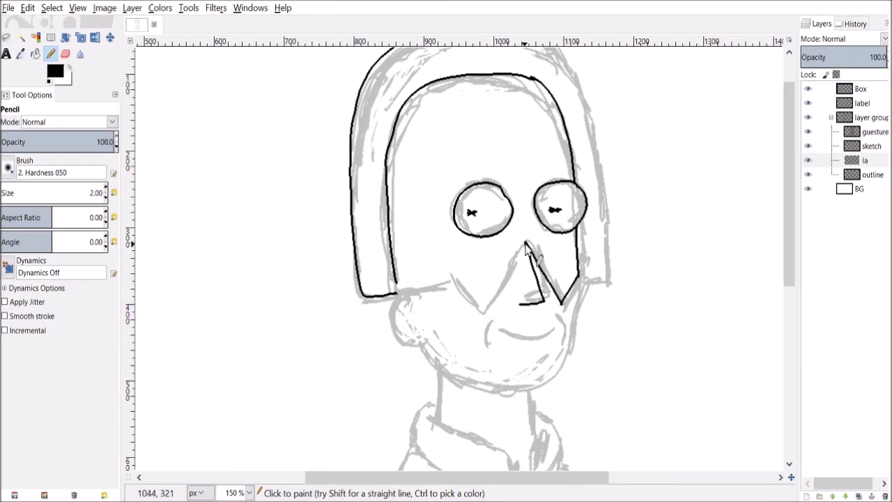
{"action": "left_click_drag", "start_coordinate": [526, 244], "coordinate": [492, 316]}
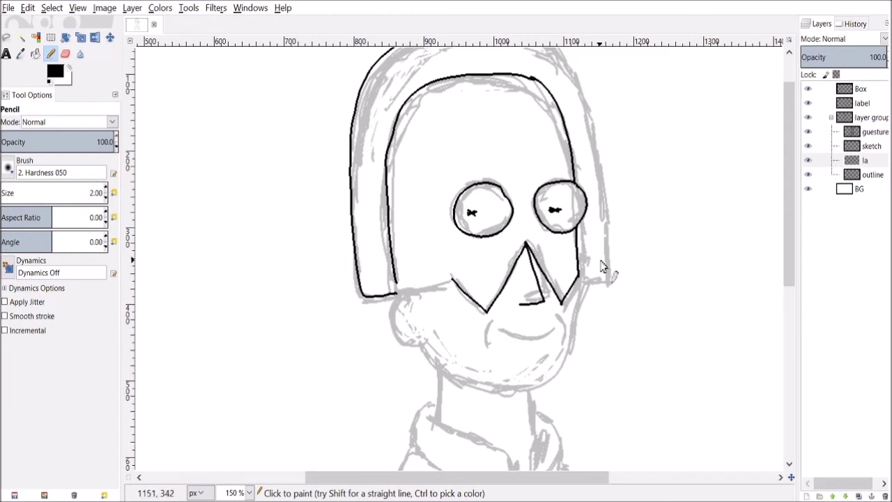
- Ink the helmet's bottom edge toward the left and clear stray ink from the cheek area below it
{"action": "mouse_move", "coordinate": [453, 280]}
{"action": "left_mouse_down"}
{"action": "mouse_move", "coordinate": [366, 287]}
{"action": "mouse_move", "coordinate": [396, 294]}
{"action": "left_mouse_up"}
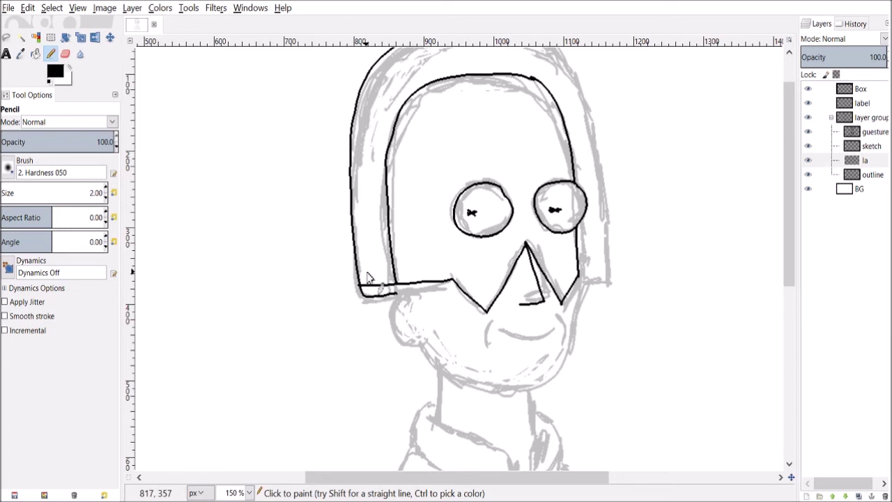
{"action": "left_click", "coordinate": [7, 37]}
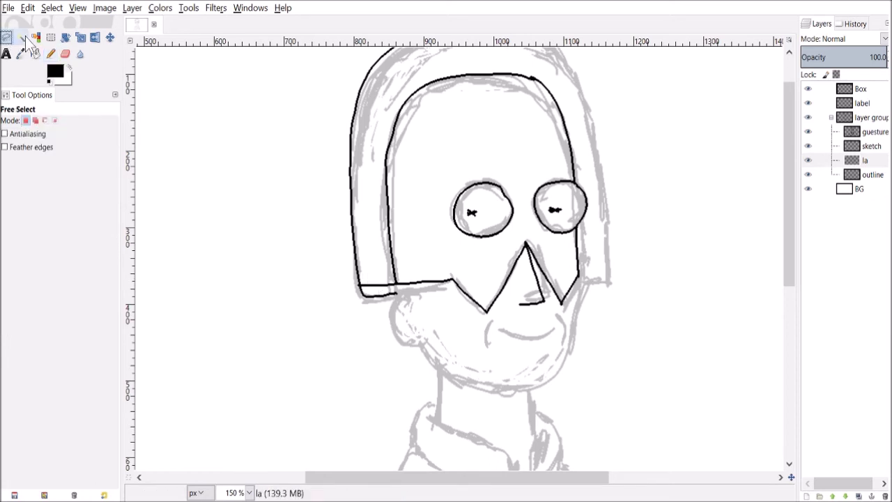
{"action": "mouse_move", "coordinate": [384, 292]}
{"action": "left_mouse_down"}
{"action": "mouse_move", "coordinate": [379, 325]}
{"action": "mouse_move", "coordinate": [410, 296]}
{"action": "mouse_move", "coordinate": [404, 291]}
{"action": "left_mouse_up"}
{"action": "scroll", "coordinate": [414, 242], "scroll_direction": "up", "scroll_amount": 2}
{"action": "key", "text": "Delete"}
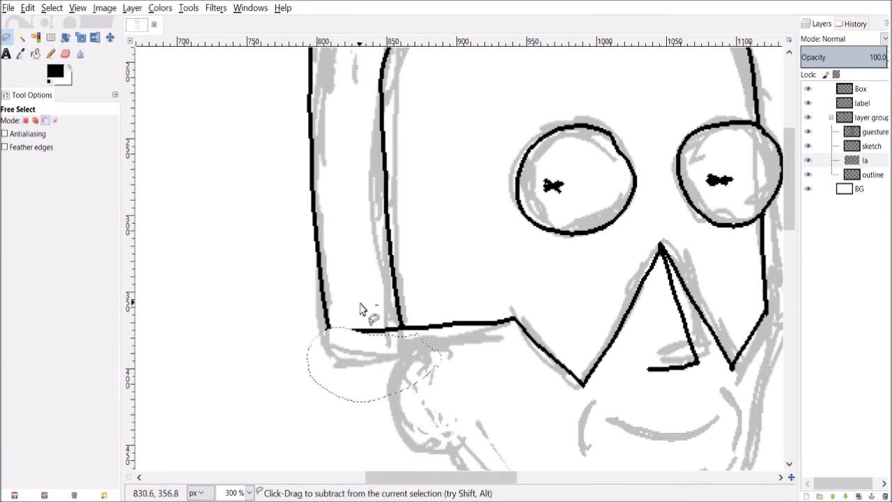
- Join the lines at the helmet's bottom-left corner and erase the stray pixels there
{"action": "key", "text": "n"}
{"action": "left_click_drag", "start_coordinate": [362, 333], "coordinate": [328, 332]}
{"action": "key", "text": "shift+e"}
{"action": "left_click", "coordinate": [328, 333]}
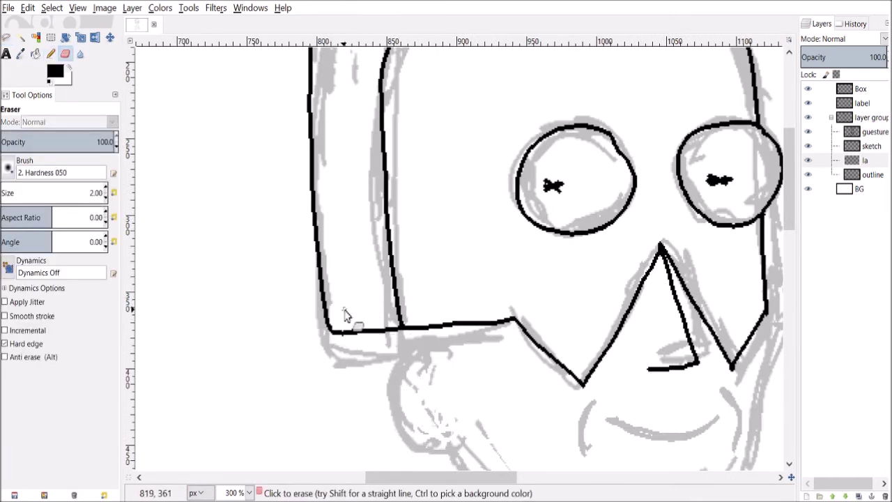
{"action": "scroll", "coordinate": [346, 315], "scroll_direction": "down", "scroll_amount": 3}
{"action": "scroll", "coordinate": [578, 285], "scroll_direction": "up", "scroll_amount": 2}
- Extend the helmet's lower-right corner outward
{"action": "key", "text": "n"}
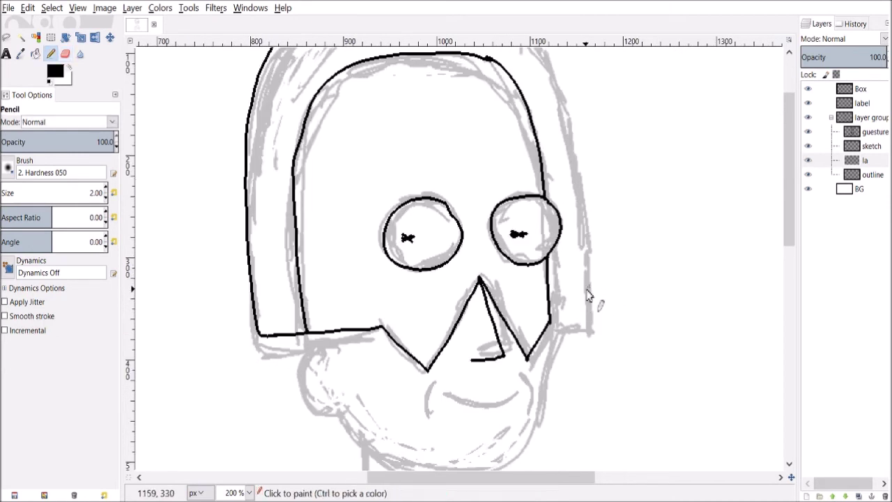
{"action": "scroll", "coordinate": [577, 321], "scroll_direction": "up", "scroll_amount": 1}
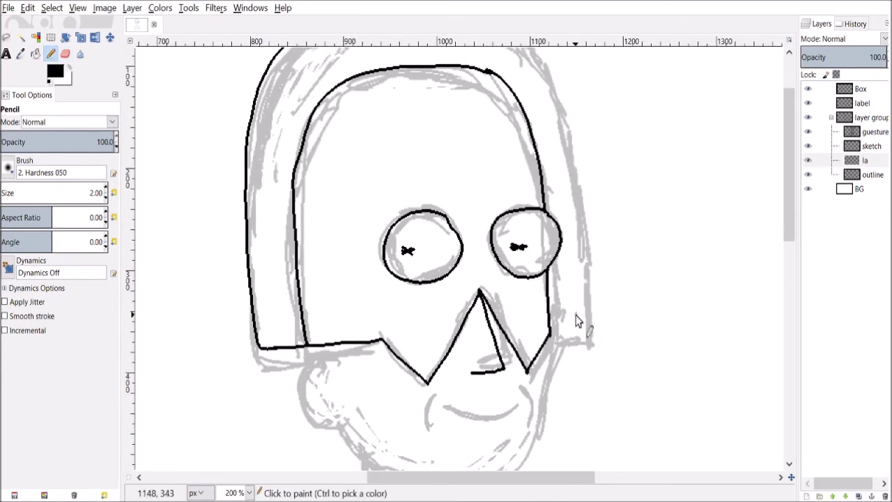
{"action": "left_click_drag", "start_coordinate": [553, 336], "coordinate": [582, 332]}
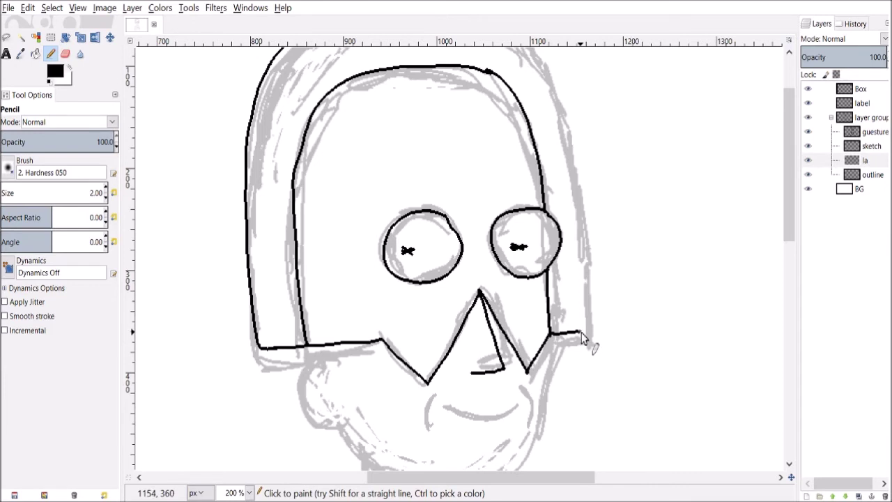
{"action": "scroll", "coordinate": [591, 337], "scroll_direction": "down", "scroll_amount": 1}
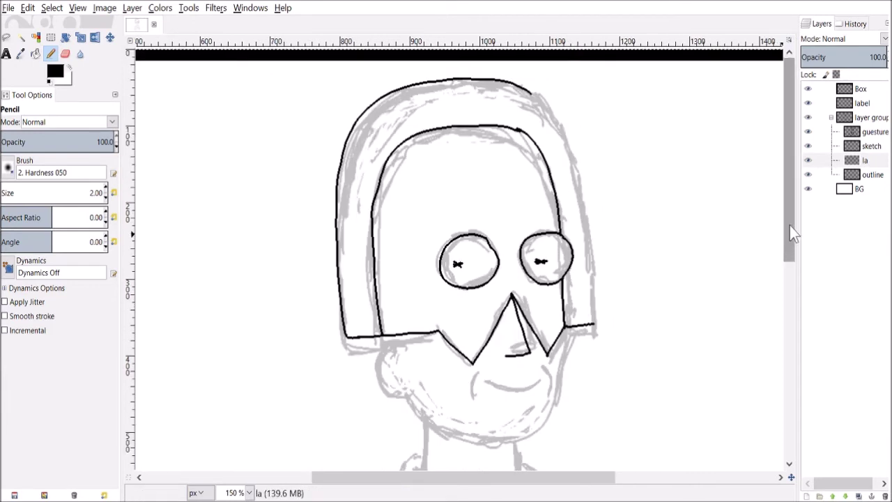
{"action": "mouse_move", "coordinate": [529, 477]}
{"action": "left_mouse_down"}
{"action": "mouse_move", "coordinate": [563, 479]}
{"action": "mouse_move", "coordinate": [534, 478]}
{"action": "left_mouse_up"}
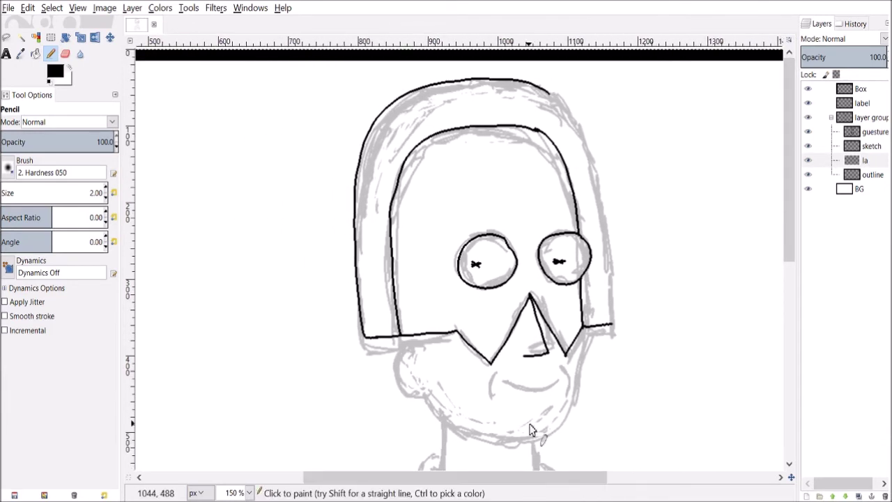
- Ink the helmet's outer right edge, the jaw down to the chin, and the cheek bulge
{"action": "scroll", "coordinate": [574, 78], "scroll_direction": "up", "scroll_amount": 1}
{"action": "mouse_move", "coordinate": [545, 101]}
{"action": "left_mouse_down"}
{"action": "mouse_move", "coordinate": [604, 214]}
{"action": "mouse_move", "coordinate": [628, 413]}
{"action": "left_mouse_up"}
{"action": "mouse_move", "coordinate": [792, 192]}
{"action": "left_mouse_down"}
{"action": "mouse_move", "coordinate": [781, 231]}
{"action": "mouse_move", "coordinate": [753, 265]}
{"action": "left_mouse_up"}
{"action": "mouse_move", "coordinate": [589, 194]}
{"action": "left_mouse_down"}
{"action": "mouse_move", "coordinate": [590, 235]}
{"action": "mouse_move", "coordinate": [568, 309]}
{"action": "mouse_move", "coordinate": [516, 338]}
{"action": "mouse_move", "coordinate": [447, 342]}
{"action": "mouse_move", "coordinate": [406, 330]}
{"action": "left_mouse_up"}
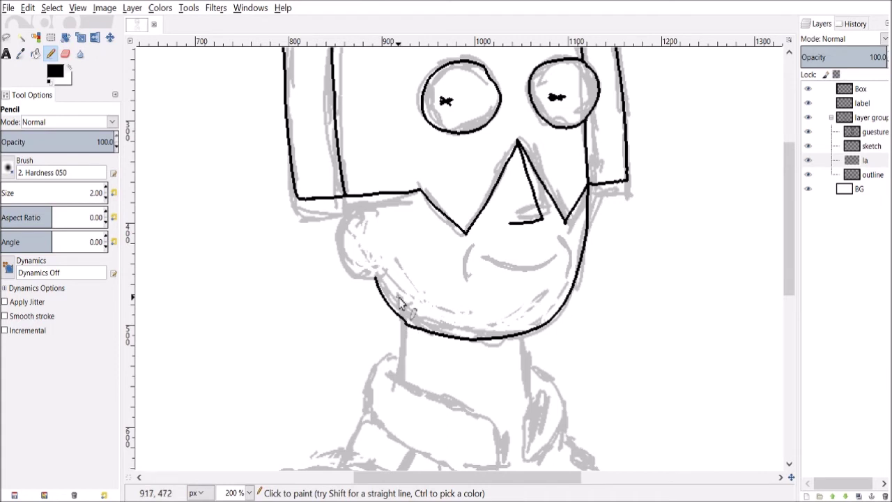
{"action": "left_click_drag", "start_coordinate": [375, 281], "coordinate": [403, 323]}
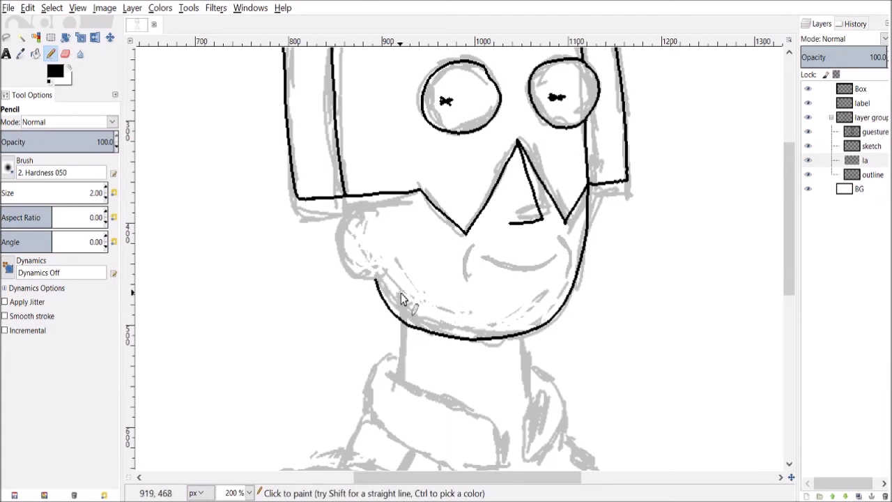
{"action": "mouse_move", "coordinate": [378, 207]}
{"action": "left_mouse_down"}
{"action": "mouse_move", "coordinate": [340, 225]}
{"action": "mouse_move", "coordinate": [339, 253]}
{"action": "mouse_move", "coordinate": [349, 271]}
{"action": "mouse_move", "coordinate": [387, 267]}
{"action": "left_mouse_up"}
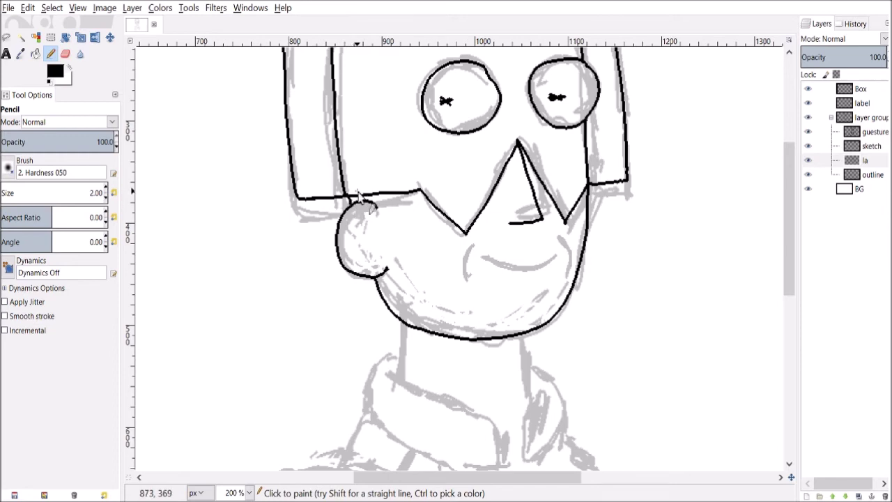
- Ink the curved lines on both sides of the smile
{"action": "key", "text": "1"}
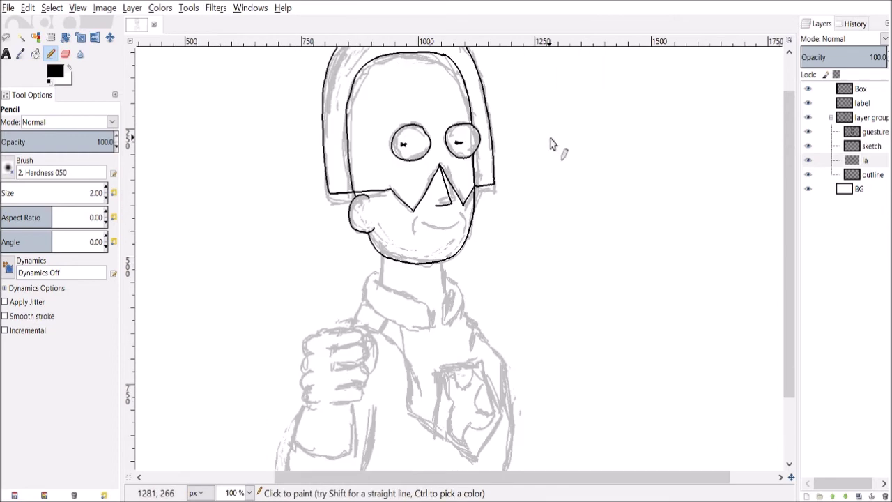
{"action": "key", "text": "2"}
{"action": "mouse_move", "coordinate": [371, 291]}
{"action": "left_mouse_down"}
{"action": "mouse_move", "coordinate": [384, 324]}
{"action": "mouse_move", "coordinate": [380, 317]}
{"action": "left_mouse_up"}
{"action": "mouse_move", "coordinate": [285, 296]}
{"action": "left_mouse_down"}
{"action": "mouse_move", "coordinate": [283, 333]}
{"action": "mouse_move", "coordinate": [368, 318]}
{"action": "left_mouse_up"}
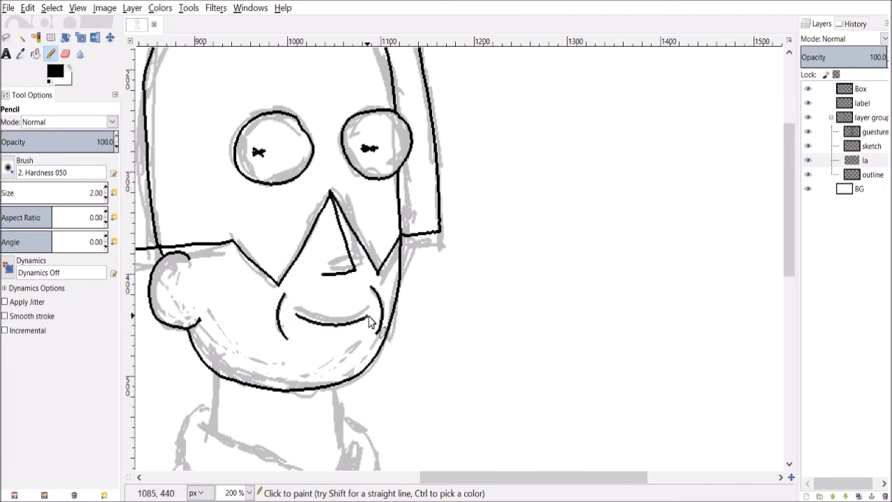
{"action": "key", "text": "minus"}
{"action": "left_click_drag", "start_coordinate": [795, 232], "coordinate": [784, 266]}
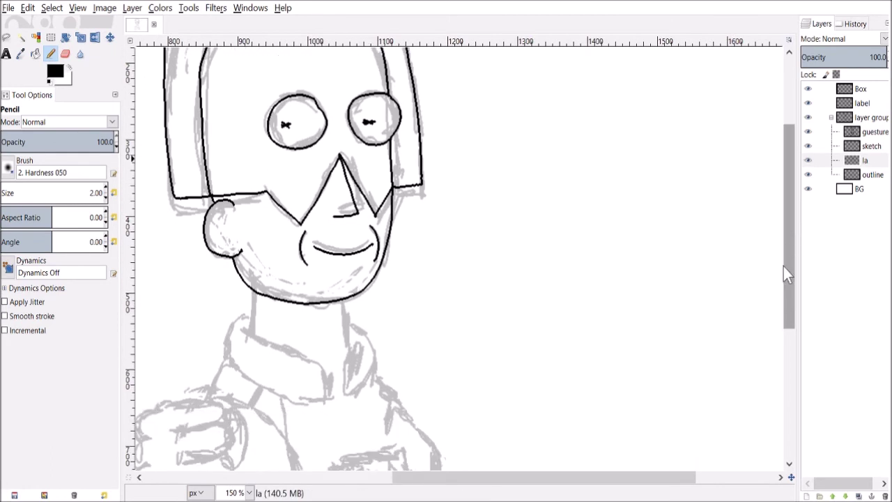
{"action": "left_click_drag", "start_coordinate": [522, 480], "coordinate": [465, 478]}
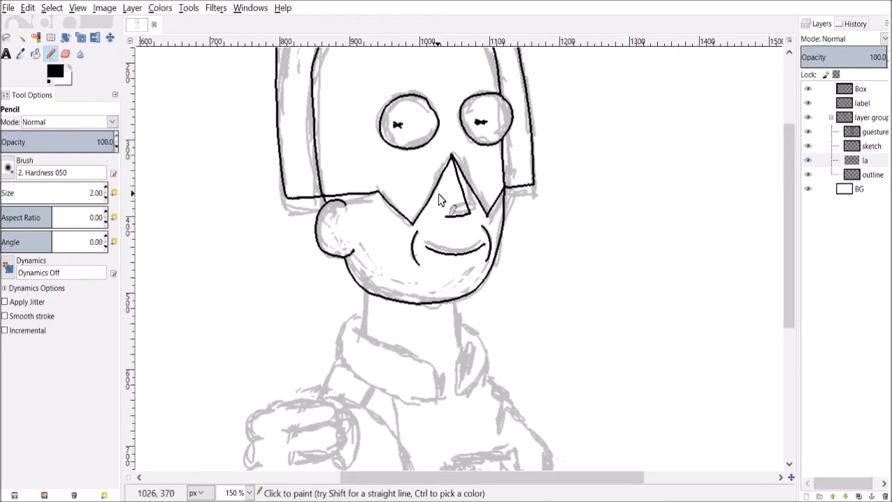
{"action": "key", "text": "plus"}
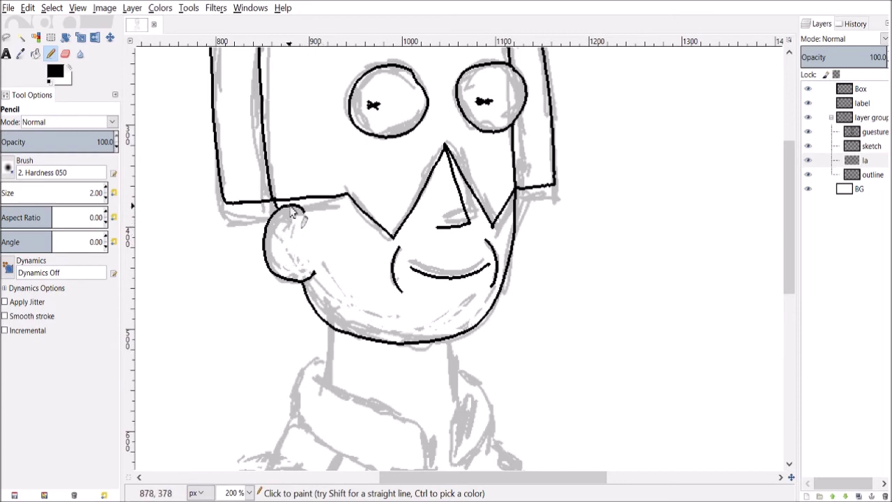
{"action": "key", "text": "plus"}
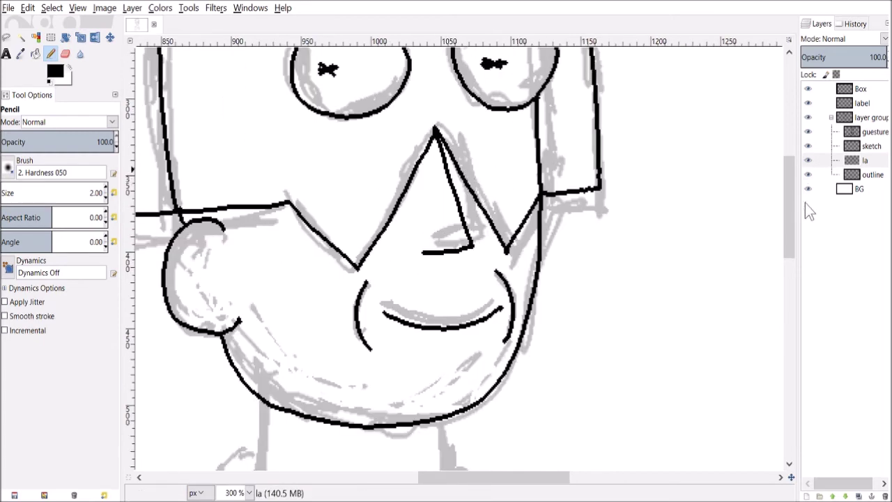
{"action": "scroll", "coordinate": [790, 182], "scroll_direction": "up", "scroll_amount": 1}
- Cut out the old nose lines and redraw the nose with a flat bottom and a diagonal side from the tip
{"action": "key", "text": "minus"}
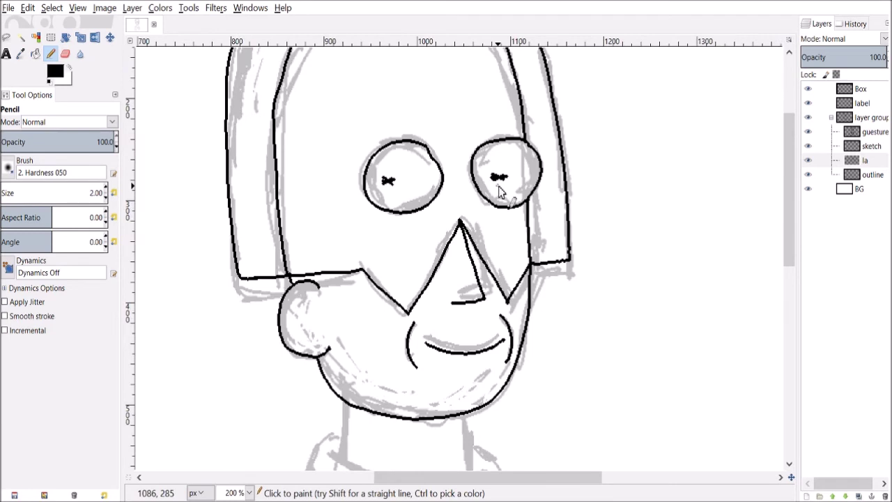
{"action": "left_click", "coordinate": [6, 37]}
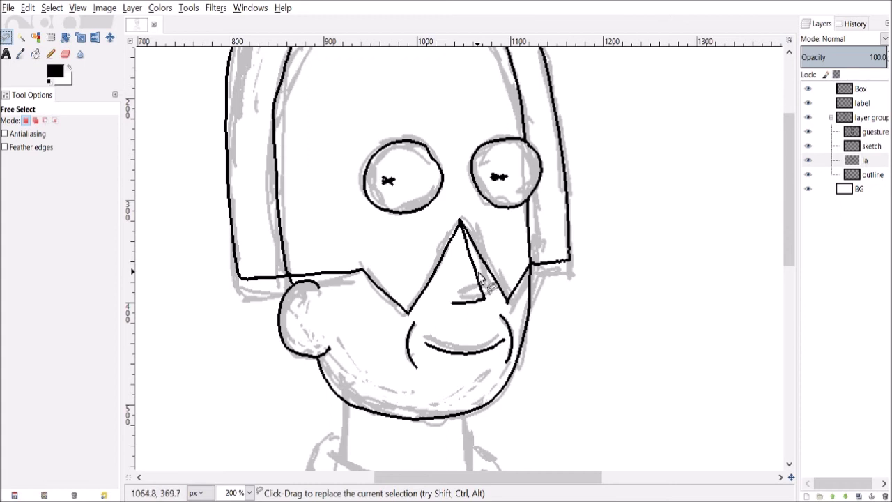
{"action": "scroll", "coordinate": [486, 267], "scroll_direction": "up", "scroll_amount": 2}
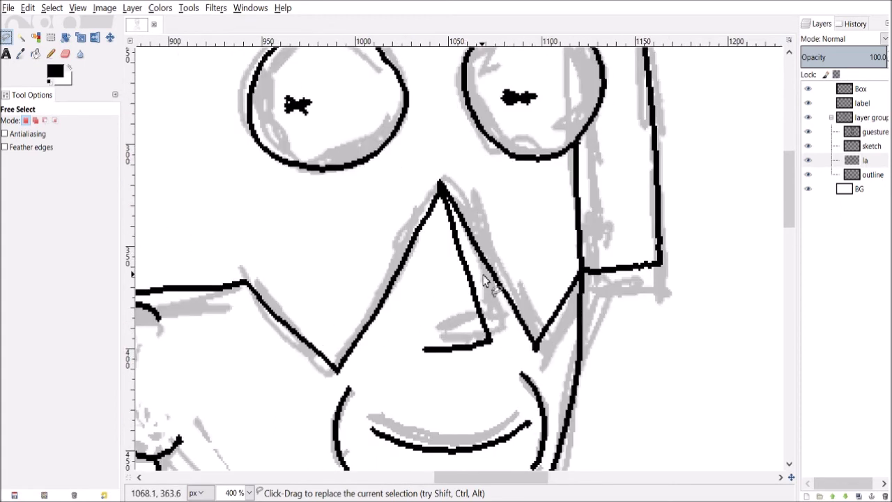
{"action": "mouse_move", "coordinate": [460, 218]}
{"action": "left_mouse_down"}
{"action": "mouse_move", "coordinate": [421, 321]}
{"action": "mouse_move", "coordinate": [431, 361]}
{"action": "mouse_move", "coordinate": [490, 352]}
{"action": "mouse_move", "coordinate": [495, 316]}
{"action": "mouse_move", "coordinate": [457, 215]}
{"action": "left_mouse_up"}
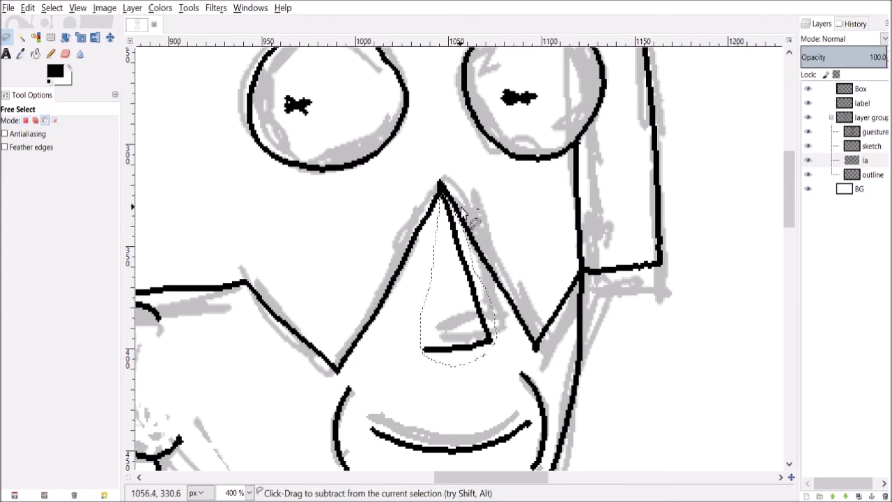
{"action": "key", "text": "ctrl+x"}
{"action": "left_click", "coordinate": [51, 54]}
{"action": "key", "text": "ctrl+shift+a"}
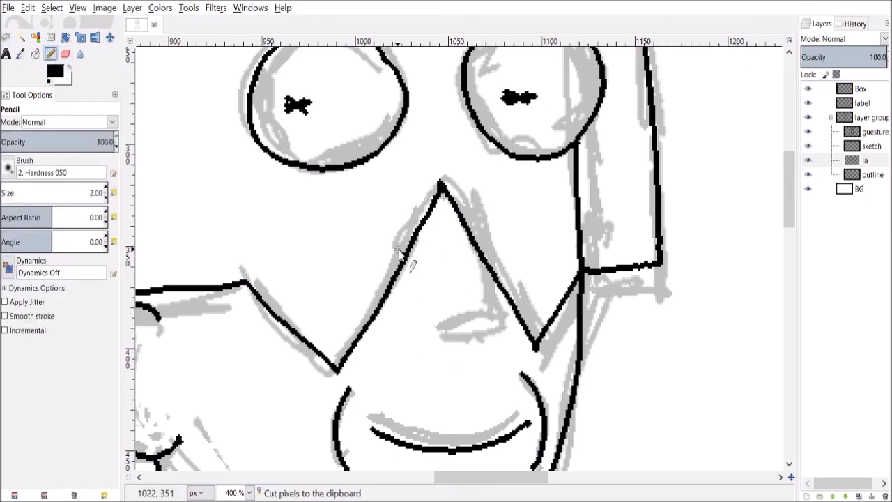
{"action": "left_click_drag", "start_coordinate": [430, 290], "coordinate": [476, 290]}
{"action": "left_click_drag", "start_coordinate": [440, 185], "coordinate": [480, 287]}
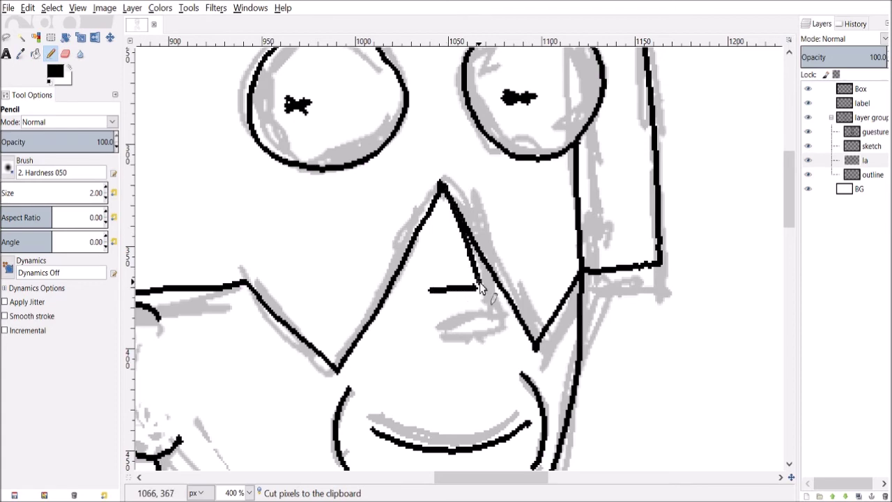
{"action": "scroll", "coordinate": [473, 232], "scroll_direction": "down", "scroll_amount": 3}
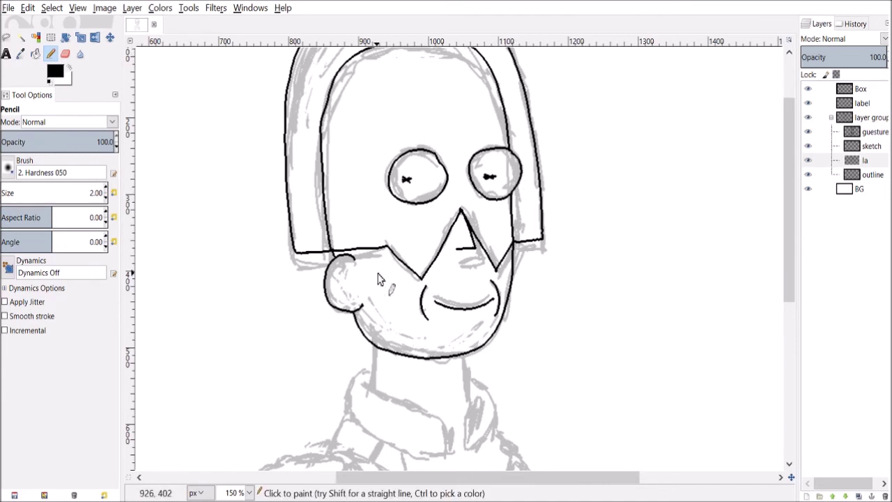
- Ink both neck lines from the chin and the rolled collar curving around the neck's base
{"action": "left_click_drag", "start_coordinate": [787, 236], "coordinate": [785, 278]}
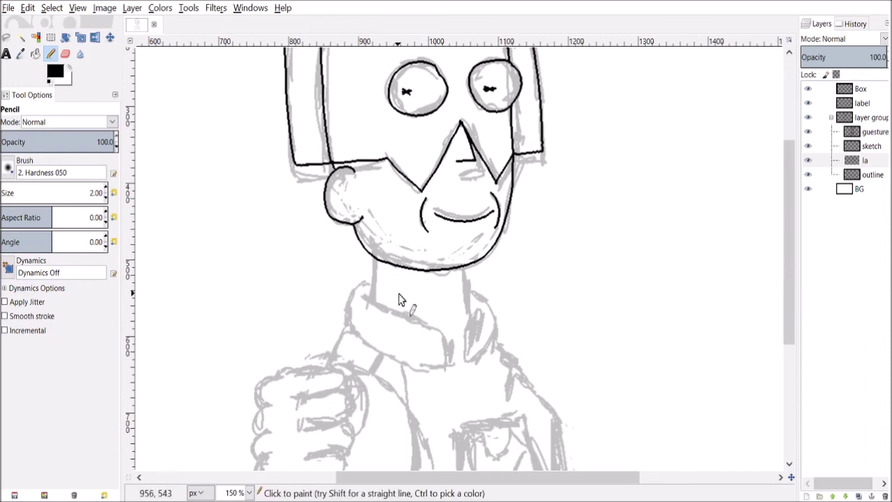
{"action": "left_click_drag", "start_coordinate": [377, 272], "coordinate": [376, 310]}
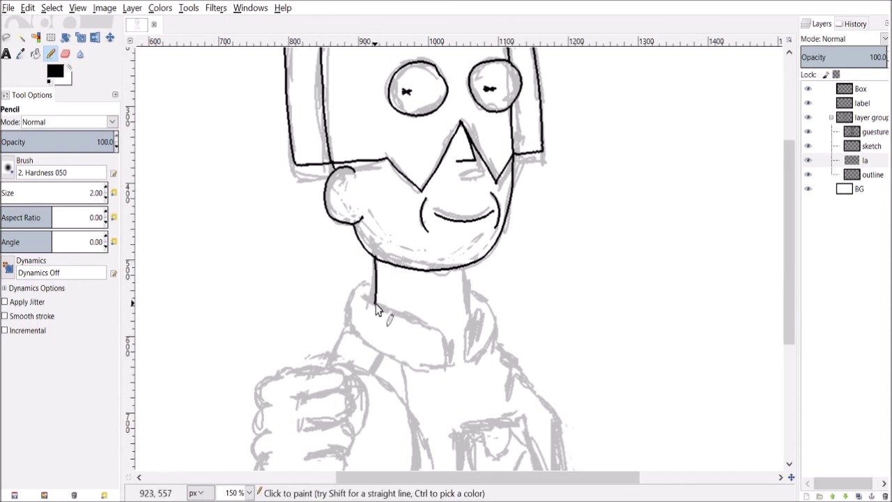
{"action": "key", "text": "ctrl+z"}
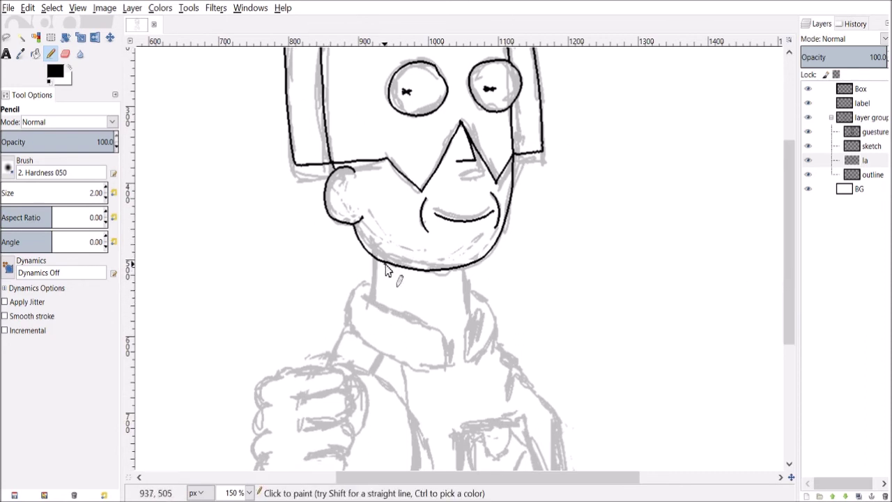
{"action": "left_click_drag", "start_coordinate": [385, 264], "coordinate": [387, 312]}
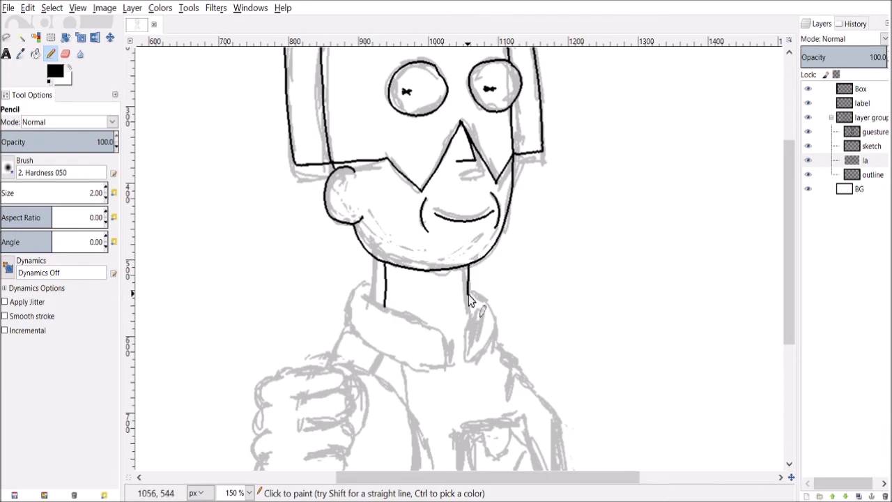
{"action": "mouse_move", "coordinate": [386, 290]}
{"action": "left_mouse_down"}
{"action": "mouse_move", "coordinate": [354, 309]}
{"action": "mouse_move", "coordinate": [358, 339]}
{"action": "mouse_move", "coordinate": [429, 380]}
{"action": "left_mouse_up"}
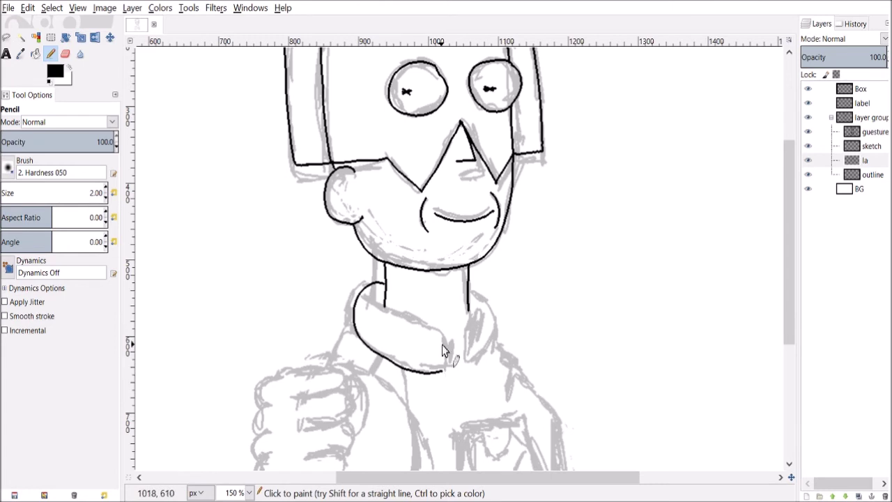
{"action": "left_click_drag", "start_coordinate": [406, 324], "coordinate": [433, 335]}
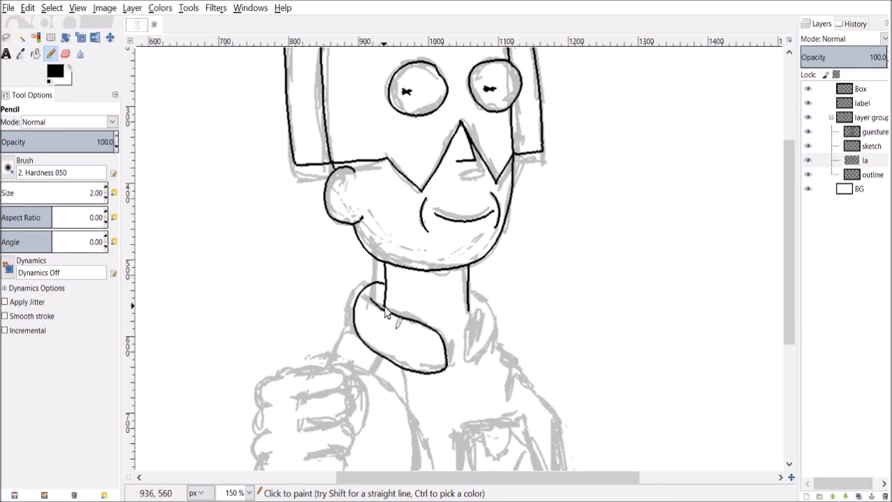
{"action": "mouse_move", "coordinate": [491, 313]}
{"action": "left_mouse_down"}
{"action": "mouse_move", "coordinate": [491, 349]}
{"action": "mouse_move", "coordinate": [471, 361]}
{"action": "left_mouse_up"}
{"action": "left_click_drag", "start_coordinate": [468, 313], "coordinate": [468, 348]}
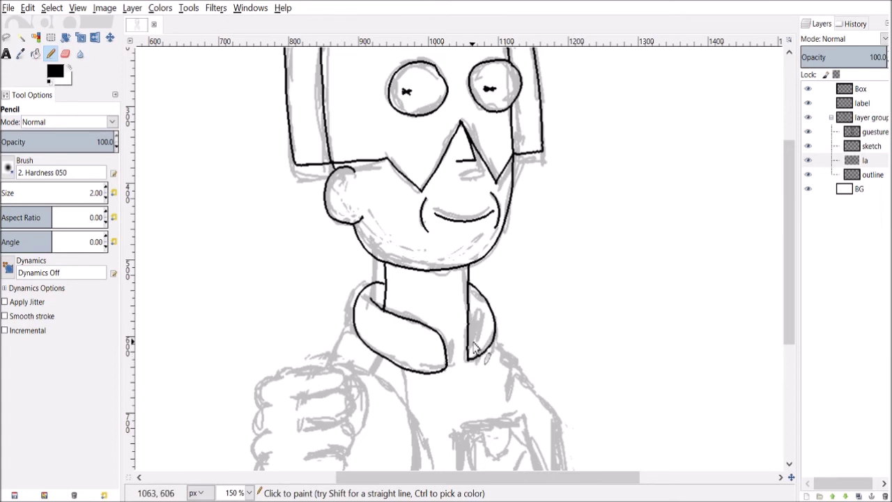
{"action": "left_click_drag", "start_coordinate": [791, 249], "coordinate": [779, 290]}
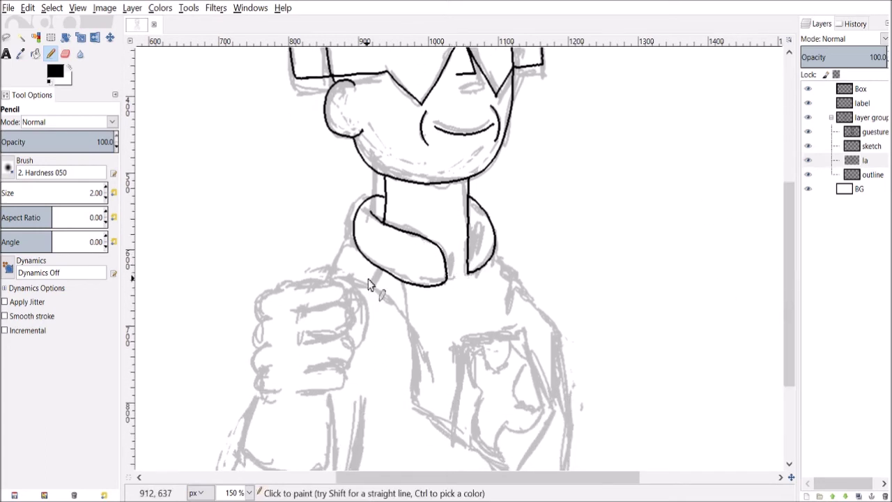
- Ink both shoulder lines from the collar and the body's right edge below the shoulder
{"action": "left_click_drag", "start_coordinate": [356, 247], "coordinate": [334, 280]}
{"action": "mouse_move", "coordinate": [380, 275]}
{"action": "left_mouse_down"}
{"action": "mouse_move", "coordinate": [415, 337]}
{"action": "mouse_move", "coordinate": [418, 412]}
{"action": "left_mouse_up"}
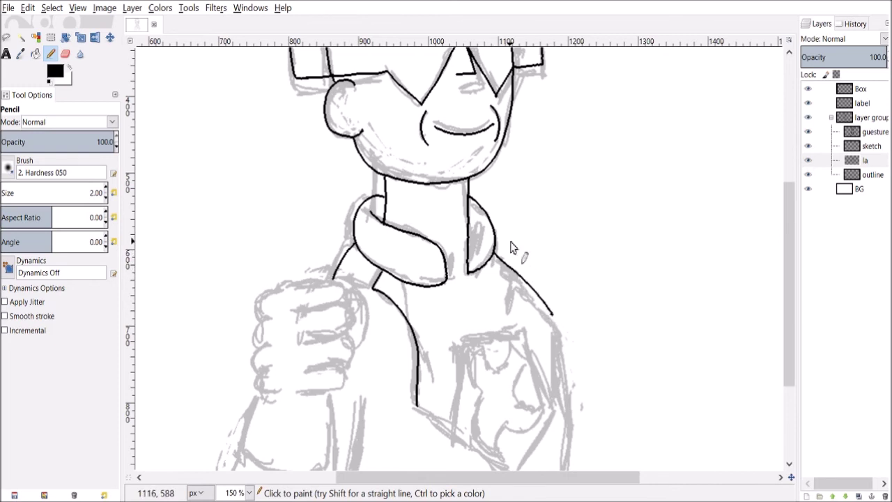
{"action": "left_click_drag", "start_coordinate": [506, 275], "coordinate": [537, 315]}
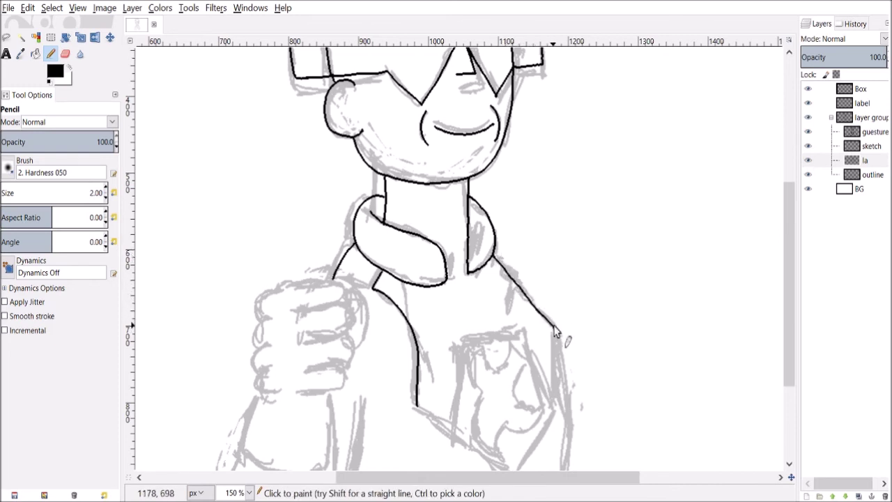
{"action": "left_click_drag", "start_coordinate": [792, 237], "coordinate": [786, 343]}
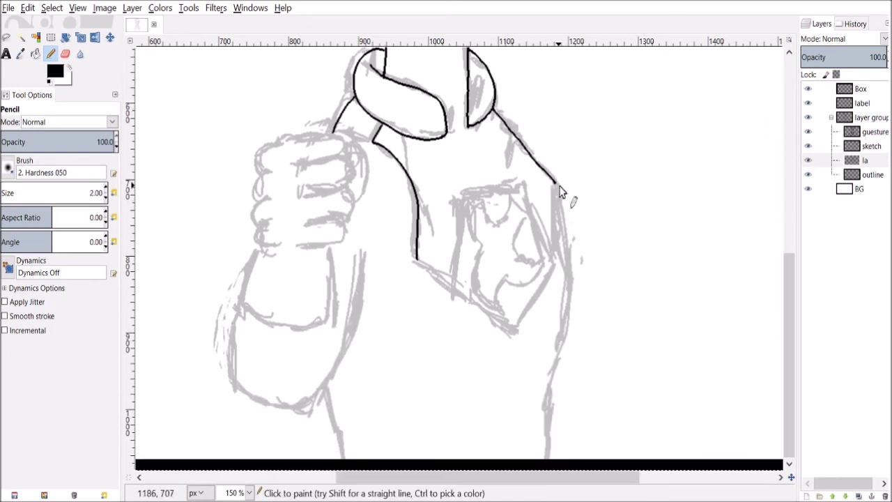
{"action": "mouse_move", "coordinate": [560, 189]}
{"action": "left_mouse_down"}
{"action": "mouse_move", "coordinate": [577, 277]}
{"action": "mouse_move", "coordinate": [551, 459]}
{"action": "left_mouse_up"}
{"action": "left_click_drag", "start_coordinate": [323, 388], "coordinate": [345, 459]}
- Ink the raised arm's inner edge, the sleeve, and the forearm's outer edge
{"action": "mouse_move", "coordinate": [363, 256]}
{"action": "left_mouse_down"}
{"action": "mouse_move", "coordinate": [359, 328]}
{"action": "mouse_move", "coordinate": [334, 382]}
{"action": "mouse_move", "coordinate": [317, 396]}
{"action": "left_mouse_up"}
{"action": "left_click_drag", "start_coordinate": [259, 246], "coordinate": [246, 293]}
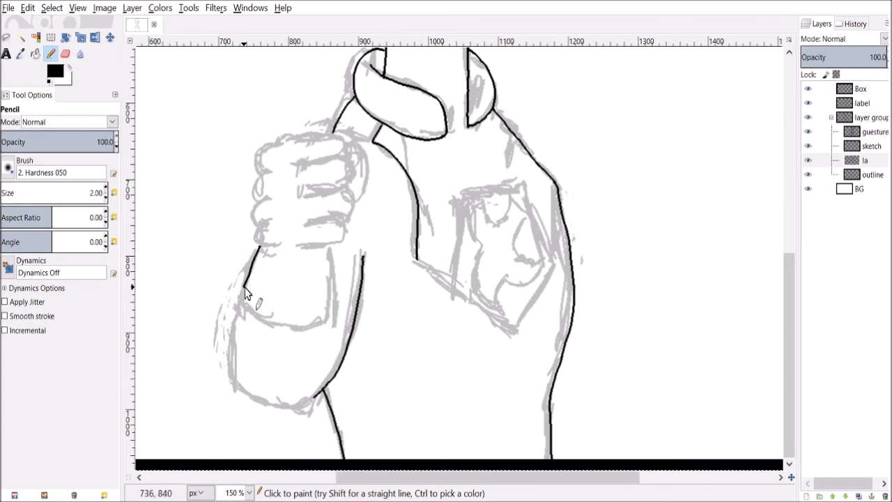
{"action": "mouse_move", "coordinate": [283, 331]}
{"action": "left_mouse_down"}
{"action": "mouse_move", "coordinate": [332, 324]}
{"action": "mouse_move", "coordinate": [329, 247]}
{"action": "left_mouse_up"}
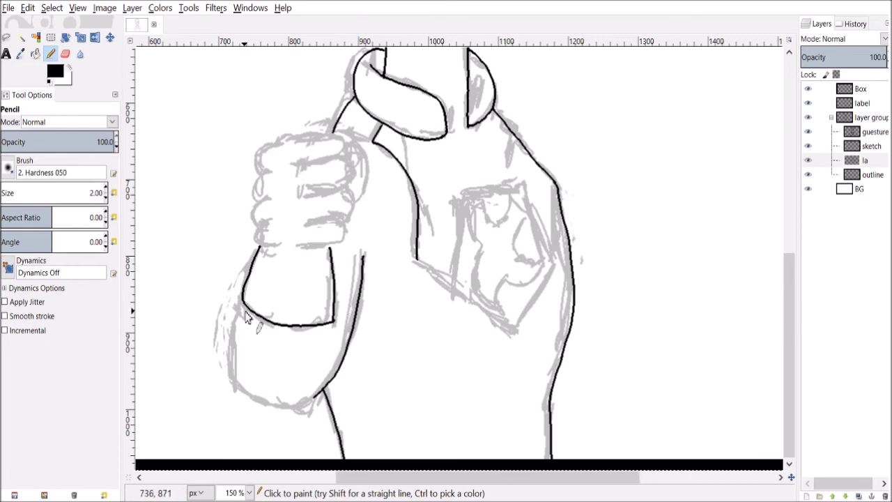
{"action": "mouse_move", "coordinate": [241, 300]}
{"action": "left_mouse_down"}
{"action": "mouse_move", "coordinate": [238, 356]}
{"action": "mouse_move", "coordinate": [251, 393]}
{"action": "mouse_move", "coordinate": [286, 408]}
{"action": "mouse_move", "coordinate": [319, 396]}
{"action": "left_mouse_up"}
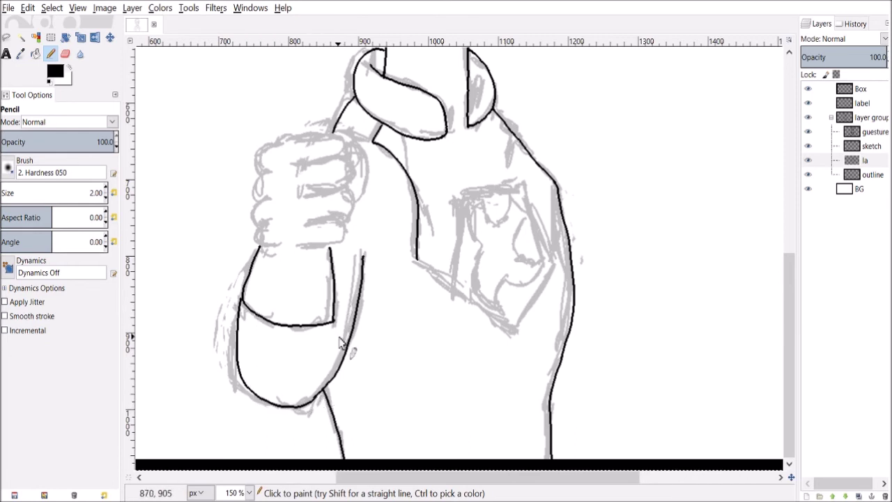
{"action": "left_click_drag", "start_coordinate": [790, 253], "coordinate": [789, 246]}
- Ink the chest panel's right side and the two diagonals meeting at its pointed bottom
{"action": "key", "text": "plus"}
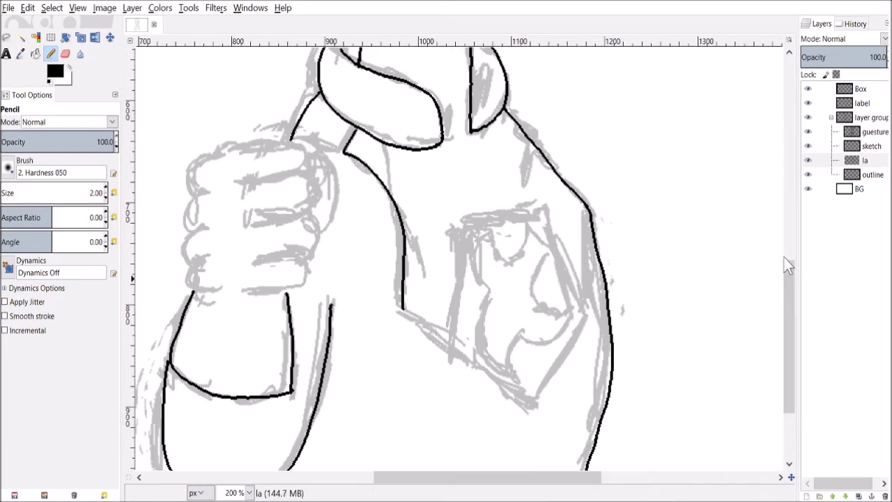
{"action": "left_click_drag", "start_coordinate": [591, 218], "coordinate": [585, 323]}
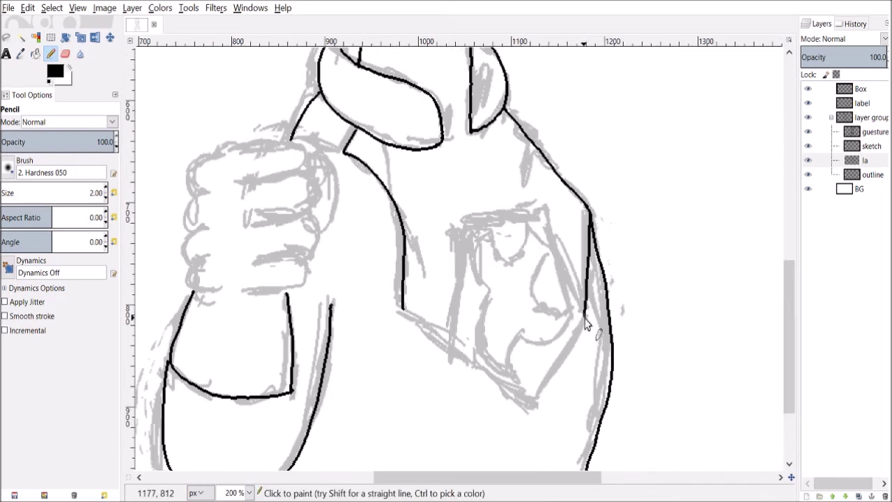
{"action": "left_click_drag", "start_coordinate": [402, 308], "coordinate": [523, 410]}
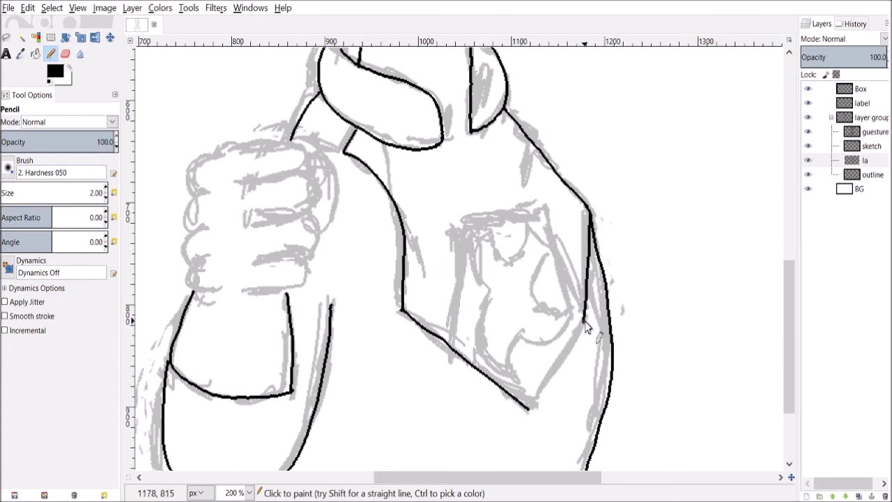
{"action": "left_click_drag", "start_coordinate": [587, 323], "coordinate": [531, 409]}
- Ink the emblem panel's right, top and left edges
{"action": "key", "text": "shift+e"}
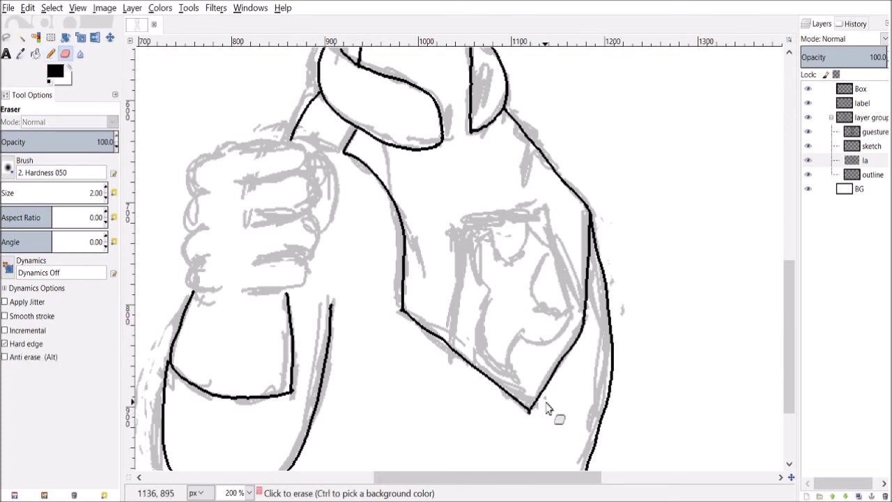
{"action": "scroll", "coordinate": [548, 410], "scroll_direction": "up", "scroll_amount": 1, "text": "ctrl"}
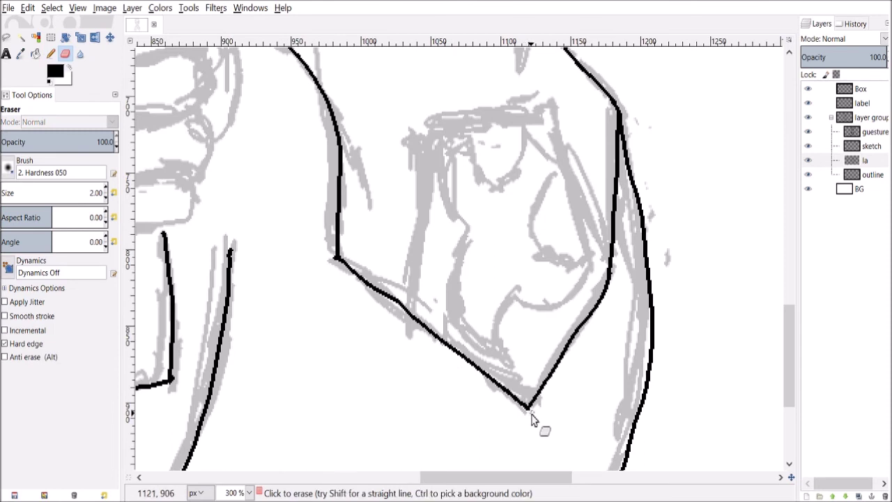
{"action": "scroll", "coordinate": [541, 419], "scroll_direction": "up", "scroll_amount": 1, "text": "ctrl"}
{"action": "key", "text": "n"}
{"action": "scroll", "coordinate": [530, 425], "scroll_direction": "down", "scroll_amount": 1, "text": "ctrl"}
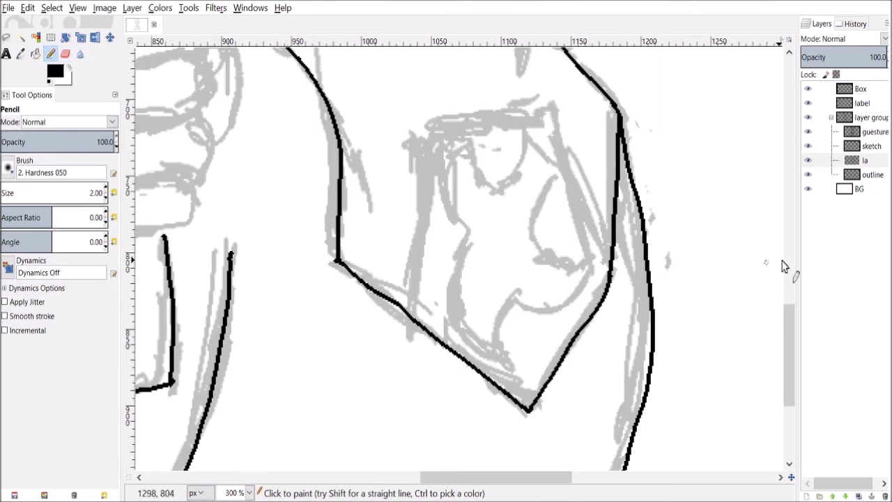
{"action": "scroll", "coordinate": [784, 300], "scroll_direction": "up", "scroll_amount": 2}
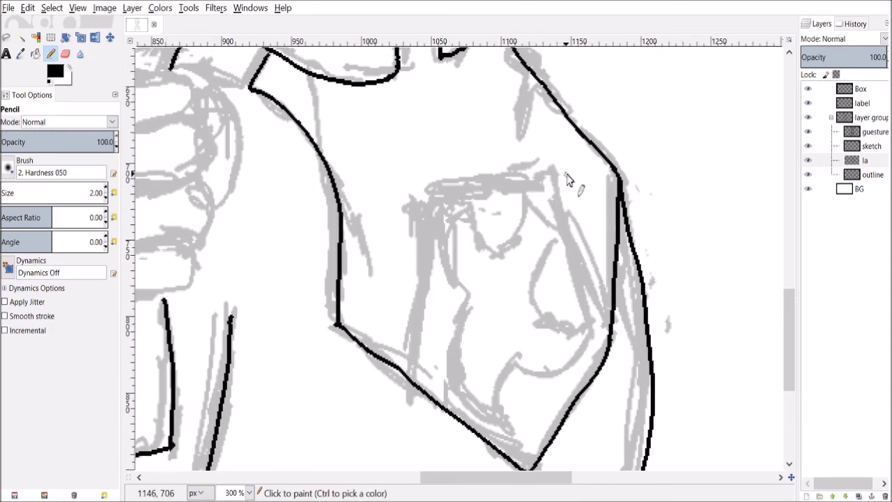
{"action": "left_click_drag", "start_coordinate": [553, 174], "coordinate": [610, 320]}
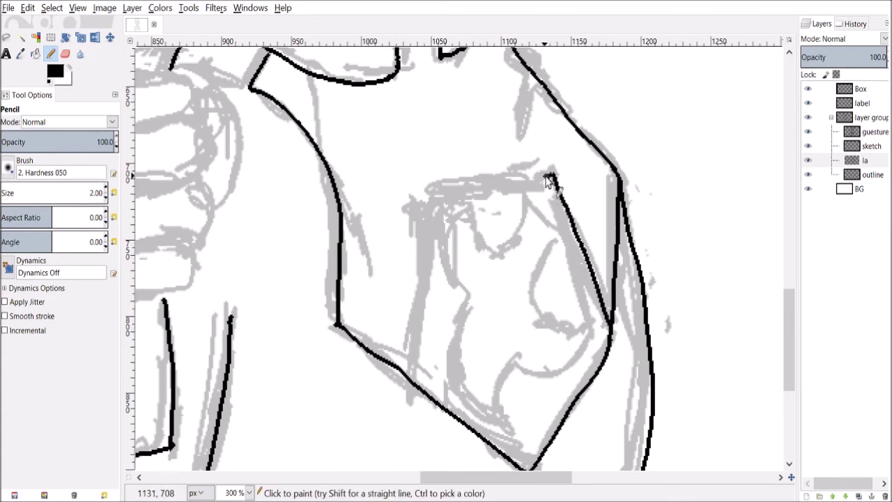
{"action": "mouse_move", "coordinate": [548, 176]}
{"action": "left_mouse_down"}
{"action": "mouse_move", "coordinate": [428, 190]}
{"action": "mouse_move", "coordinate": [406, 372]}
{"action": "left_mouse_up"}
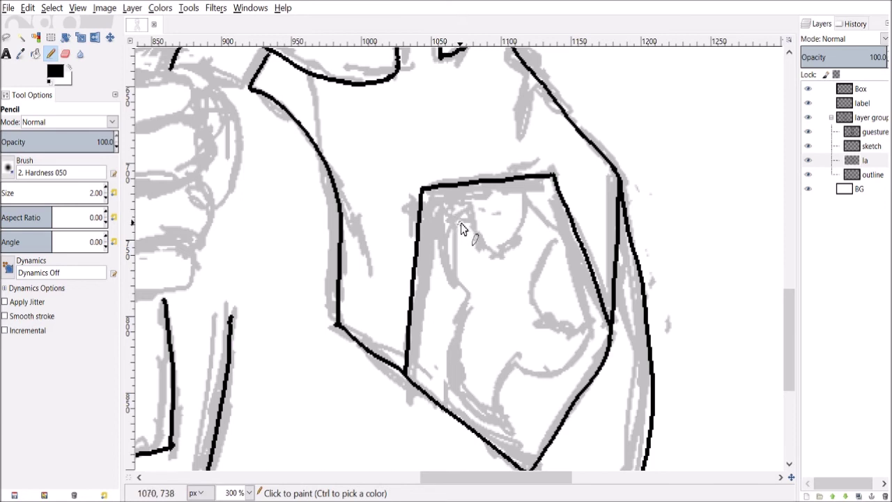
- Ink the curved emblem shape inside the panel, ending with its lower hooked curve
{"action": "mouse_move", "coordinate": [464, 203]}
{"action": "left_mouse_down"}
{"action": "mouse_move", "coordinate": [442, 234]}
{"action": "mouse_move", "coordinate": [467, 291]}
{"action": "left_mouse_up"}
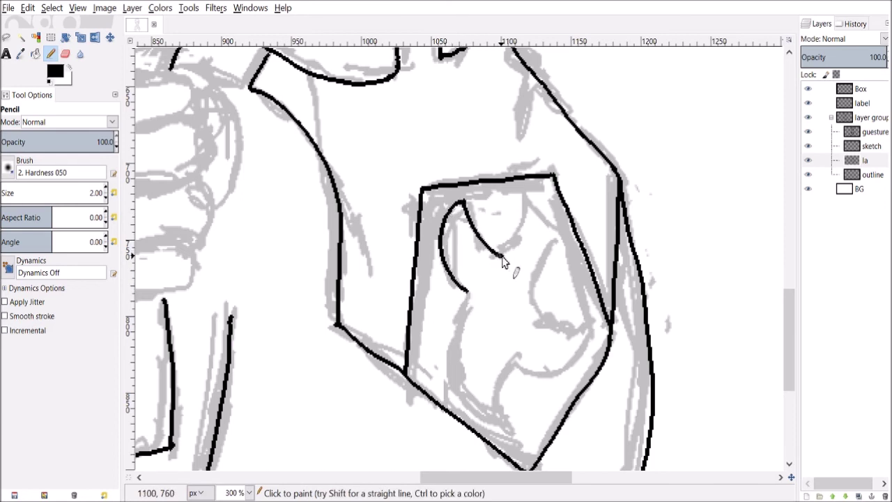
{"action": "mouse_move", "coordinate": [461, 204]}
{"action": "left_mouse_down"}
{"action": "mouse_move", "coordinate": [484, 249]}
{"action": "mouse_move", "coordinate": [500, 255]}
{"action": "mouse_move", "coordinate": [527, 202]}
{"action": "mouse_move", "coordinate": [552, 229]}
{"action": "mouse_move", "coordinate": [569, 232]}
{"action": "mouse_move", "coordinate": [530, 289]}
{"action": "mouse_move", "coordinate": [539, 319]}
{"action": "mouse_move", "coordinate": [556, 332]}
{"action": "mouse_move", "coordinate": [591, 322]}
{"action": "mouse_move", "coordinate": [586, 338]}
{"action": "mouse_move", "coordinate": [546, 371]}
{"action": "mouse_move", "coordinate": [513, 357]}
{"action": "left_mouse_up"}
{"action": "scroll", "coordinate": [791, 293], "scroll_direction": "down", "scroll_amount": 2}
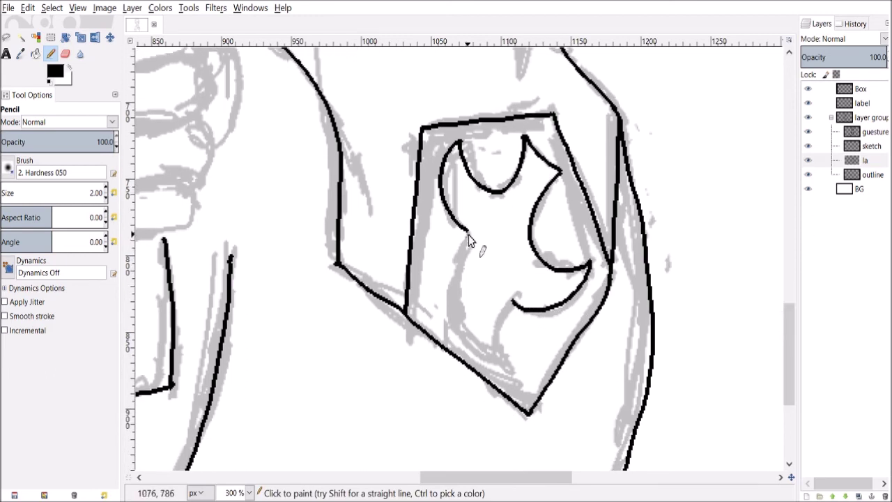
{"action": "mouse_move", "coordinate": [468, 237]}
{"action": "left_mouse_down"}
{"action": "mouse_move", "coordinate": [454, 272]}
{"action": "mouse_move", "coordinate": [451, 318]}
{"action": "mouse_move", "coordinate": [471, 356]}
{"action": "mouse_move", "coordinate": [520, 361]}
{"action": "left_mouse_up"}
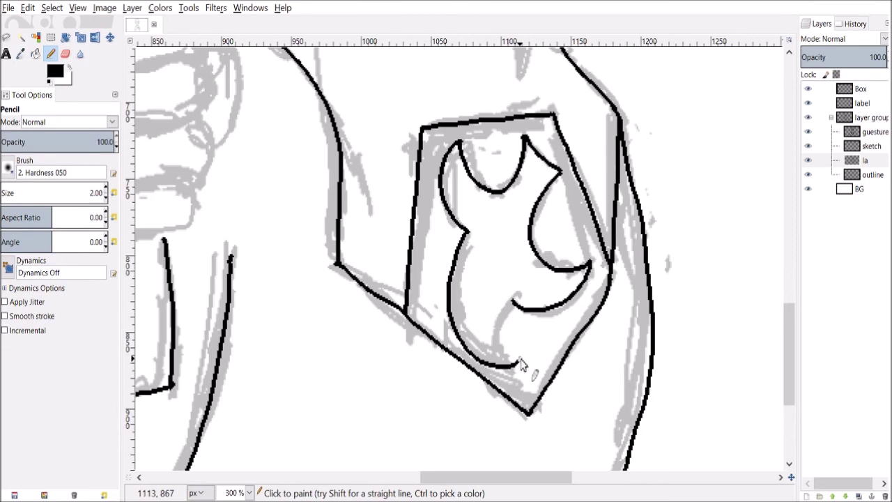
{"action": "mouse_move", "coordinate": [514, 303]}
{"action": "left_mouse_down"}
{"action": "mouse_move", "coordinate": [496, 328]}
{"action": "mouse_move", "coordinate": [519, 359]}
{"action": "left_mouse_up"}
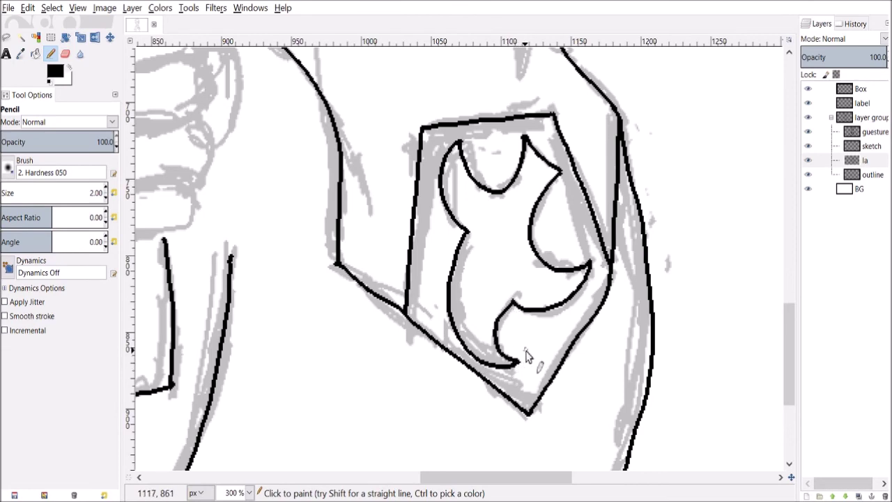
{"action": "key", "text": "1"}
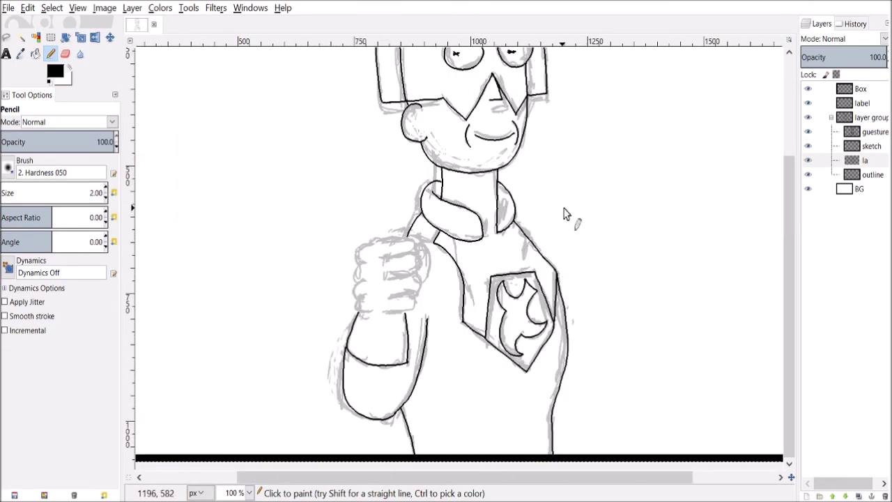
- Ink the fist's top edge and the outline of its next finger
{"action": "scroll", "coordinate": [428, 299], "scroll_direction": "up", "scroll_amount": 3}
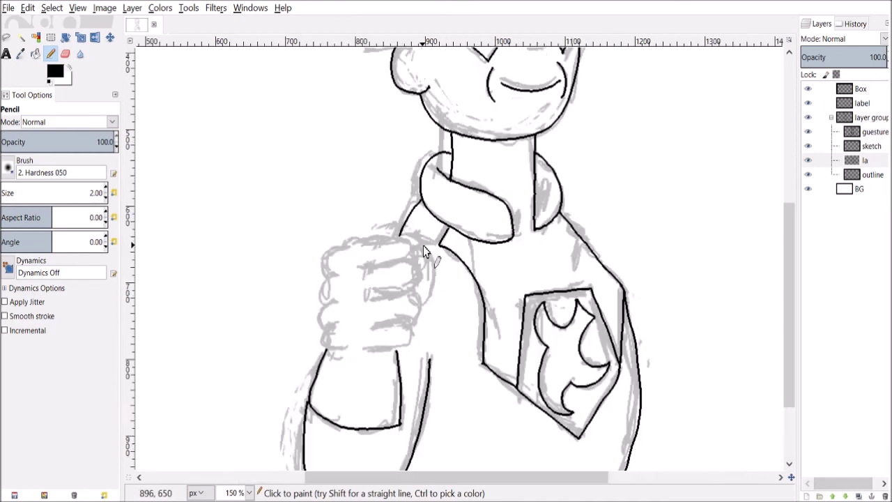
{"action": "scroll", "coordinate": [317, 261], "scroll_direction": "down", "scroll_amount": 1}
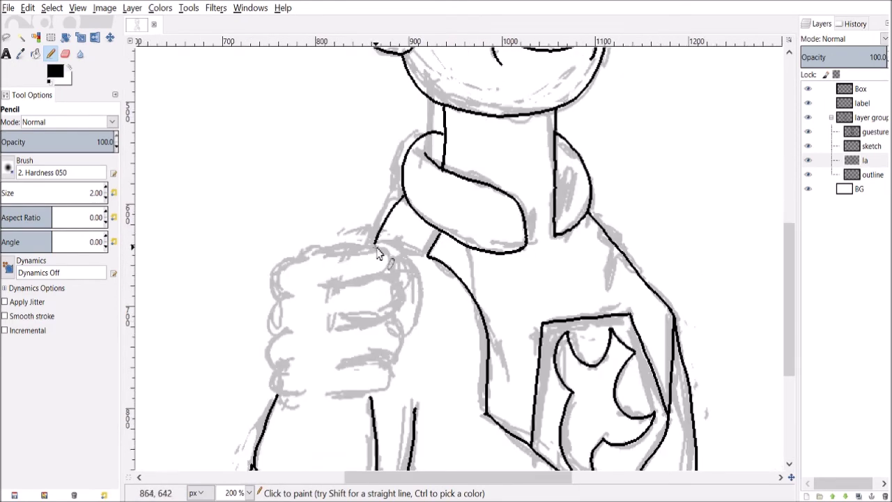
{"action": "mouse_move", "coordinate": [382, 256]}
{"action": "left_mouse_down"}
{"action": "mouse_move", "coordinate": [294, 259]}
{"action": "mouse_move", "coordinate": [276, 285]}
{"action": "mouse_move", "coordinate": [294, 299]}
{"action": "left_mouse_up"}
{"action": "key", "text": "shift+e"}
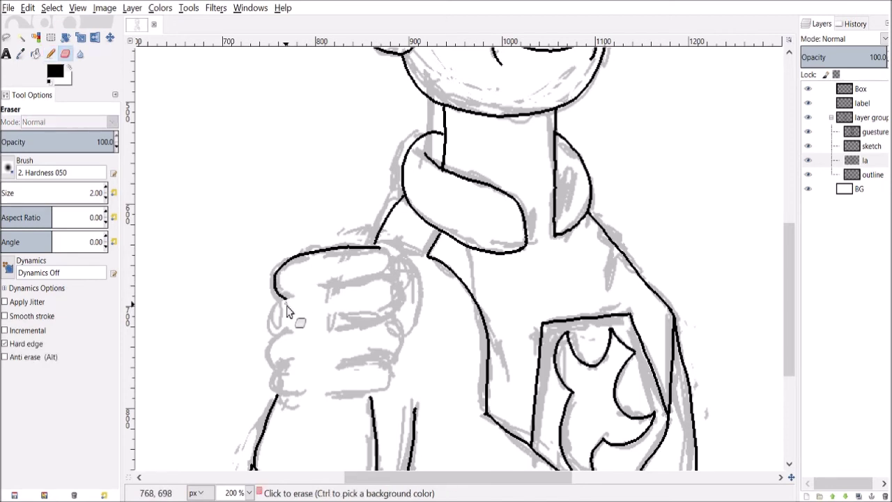
{"action": "scroll", "coordinate": [293, 307], "scroll_direction": "up", "scroll_amount": 1}
{"action": "key", "text": "n"}
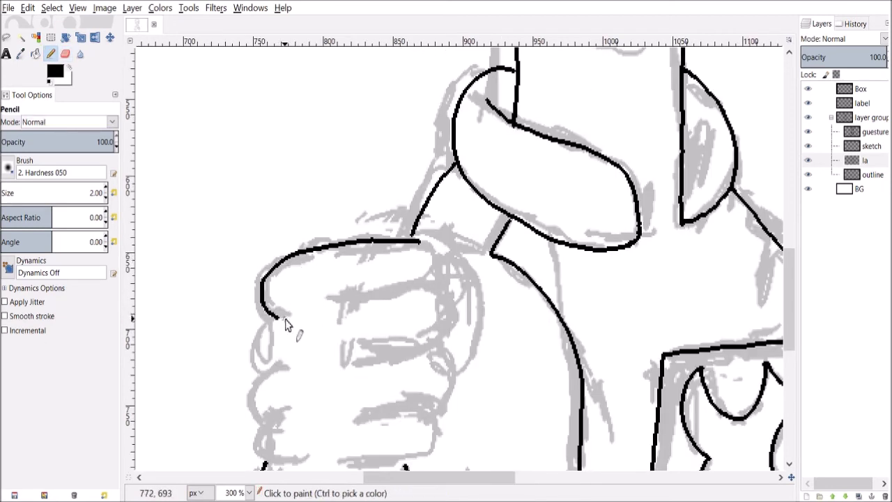
{"action": "mouse_move", "coordinate": [286, 320]}
{"action": "left_mouse_down"}
{"action": "mouse_move", "coordinate": [249, 348]}
{"action": "mouse_move", "coordinate": [272, 373]}
{"action": "left_mouse_up"}
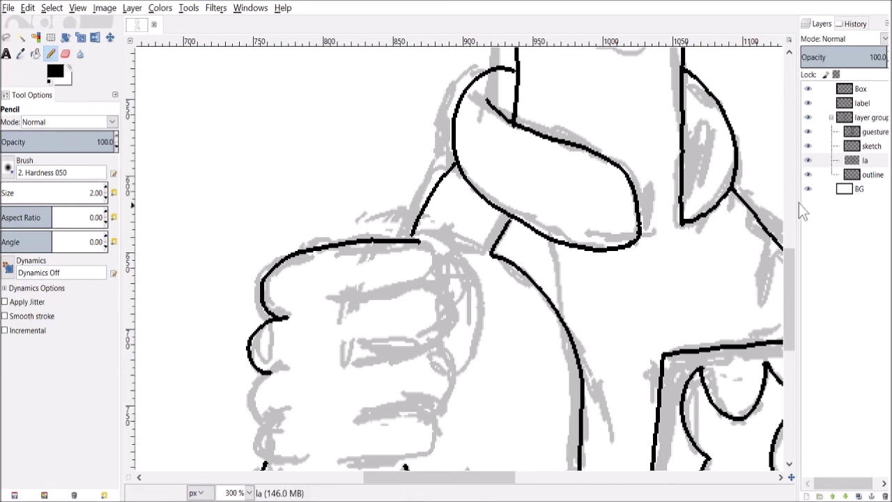
{"action": "scroll", "coordinate": [792, 262], "scroll_direction": "down", "scroll_amount": 3}
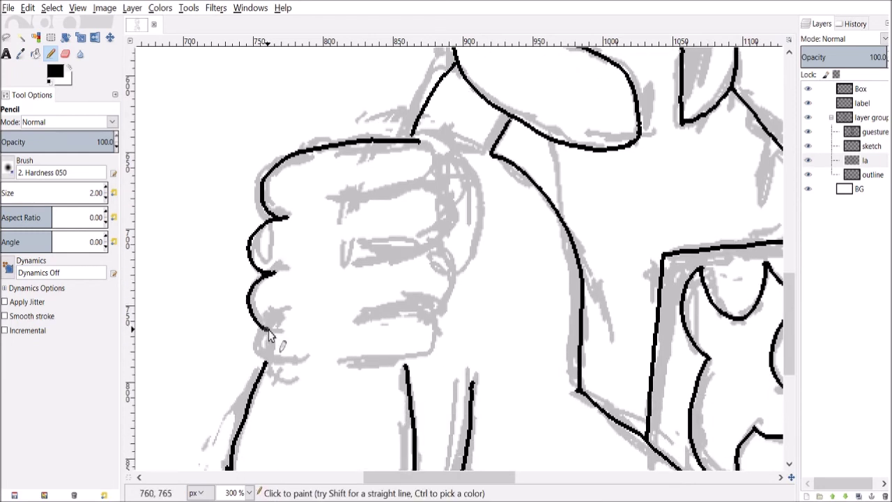
- Ink the lower knuckle curve into the fist's bottom outline, erasing the stub at the corner
{"action": "mouse_move", "coordinate": [280, 274]}
{"action": "left_mouse_down"}
{"action": "mouse_move", "coordinate": [260, 299]}
{"action": "mouse_move", "coordinate": [283, 336]}
{"action": "left_mouse_up"}
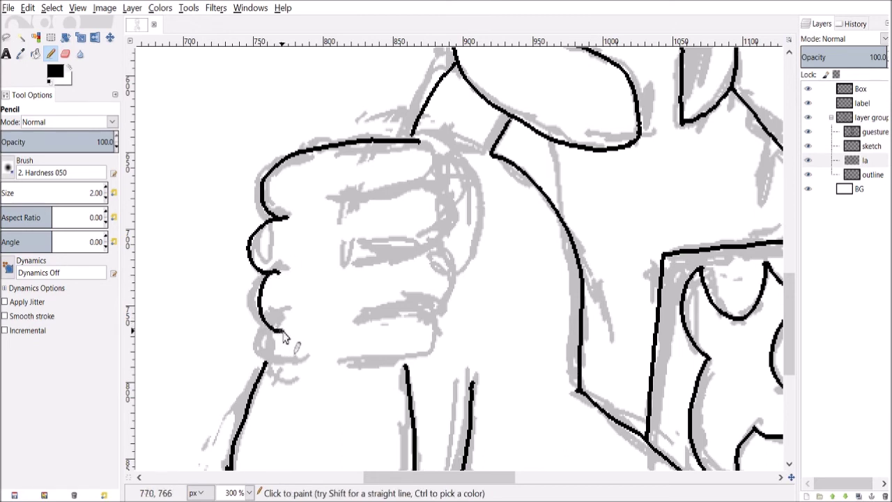
{"action": "key", "text": "ctrl+z"}
{"action": "mouse_move", "coordinate": [273, 272]}
{"action": "left_mouse_down"}
{"action": "mouse_move", "coordinate": [256, 308]}
{"action": "mouse_move", "coordinate": [284, 326]}
{"action": "mouse_move", "coordinate": [274, 326]}
{"action": "mouse_move", "coordinate": [262, 358]}
{"action": "mouse_move", "coordinate": [273, 370]}
{"action": "mouse_move", "coordinate": [407, 375]}
{"action": "left_mouse_up"}
{"action": "key", "text": "shift+e"}
{"action": "left_click", "coordinate": [411, 370]}
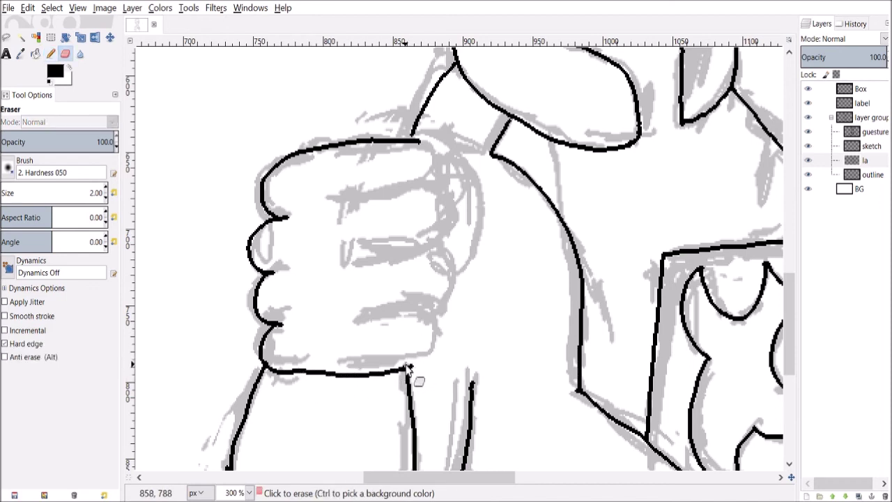
{"action": "key", "text": "n"}
{"action": "mouse_move", "coordinate": [368, 324]}
{"action": "left_mouse_down"}
{"action": "mouse_move", "coordinate": [431, 329]}
{"action": "mouse_move", "coordinate": [417, 366]}
{"action": "left_mouse_up"}
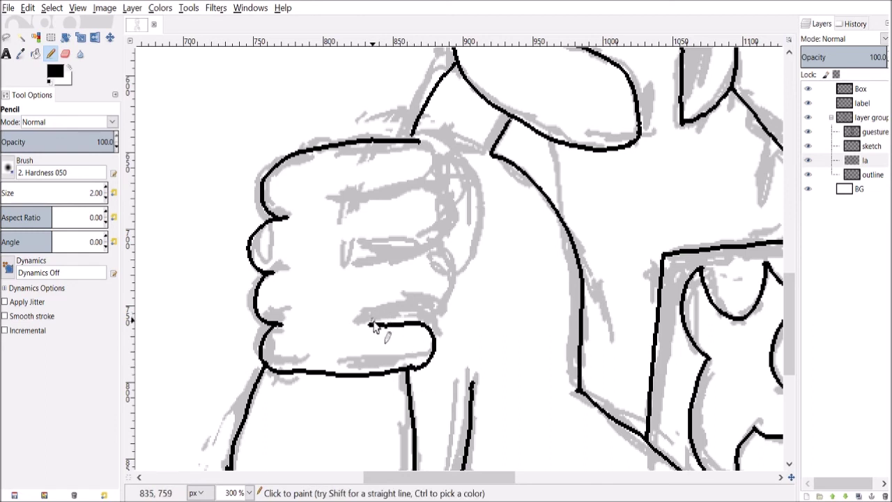
{"action": "left_click_drag", "start_coordinate": [370, 325], "coordinate": [320, 325]}
- Ink a finger division, the upper knuckle line, and the fist's top outline around its right corner
{"action": "mouse_move", "coordinate": [338, 270]}
{"action": "left_mouse_down"}
{"action": "mouse_move", "coordinate": [418, 275]}
{"action": "mouse_move", "coordinate": [436, 292]}
{"action": "mouse_move", "coordinate": [431, 333]}
{"action": "left_mouse_up"}
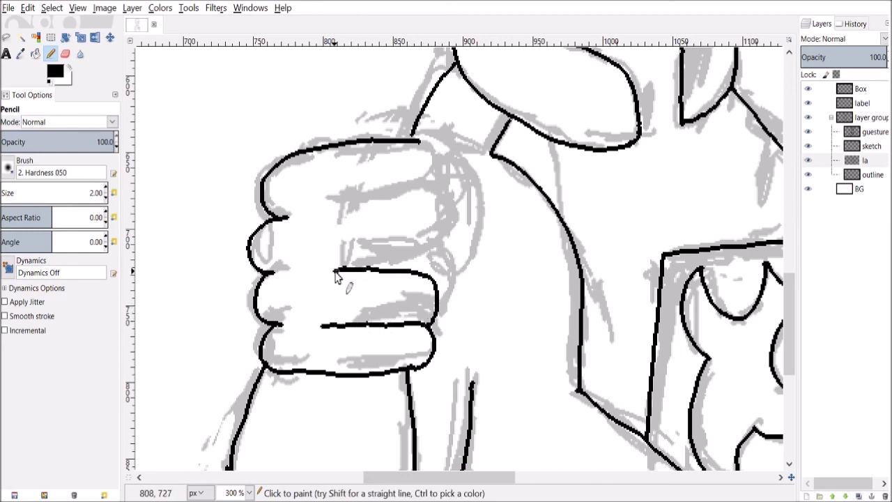
{"action": "left_click_drag", "start_coordinate": [338, 271], "coordinate": [319, 272]}
{"action": "mouse_move", "coordinate": [325, 213]}
{"action": "left_mouse_down"}
{"action": "mouse_move", "coordinate": [423, 212]}
{"action": "mouse_move", "coordinate": [449, 228]}
{"action": "mouse_move", "coordinate": [425, 275]}
{"action": "left_mouse_up"}
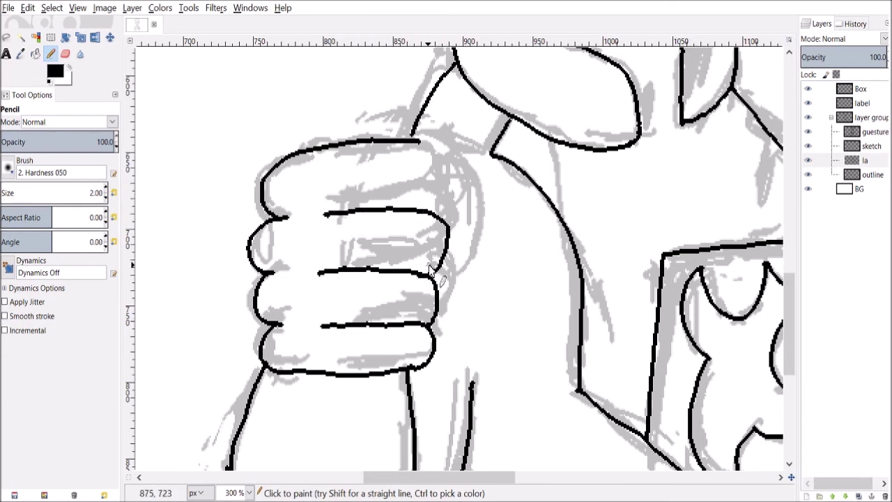
{"action": "key", "text": "ctrl+z"}
{"action": "mouse_move", "coordinate": [336, 215]}
{"action": "left_mouse_down"}
{"action": "mouse_move", "coordinate": [434, 232]}
{"action": "mouse_move", "coordinate": [438, 258]}
{"action": "mouse_move", "coordinate": [423, 279]}
{"action": "left_mouse_up"}
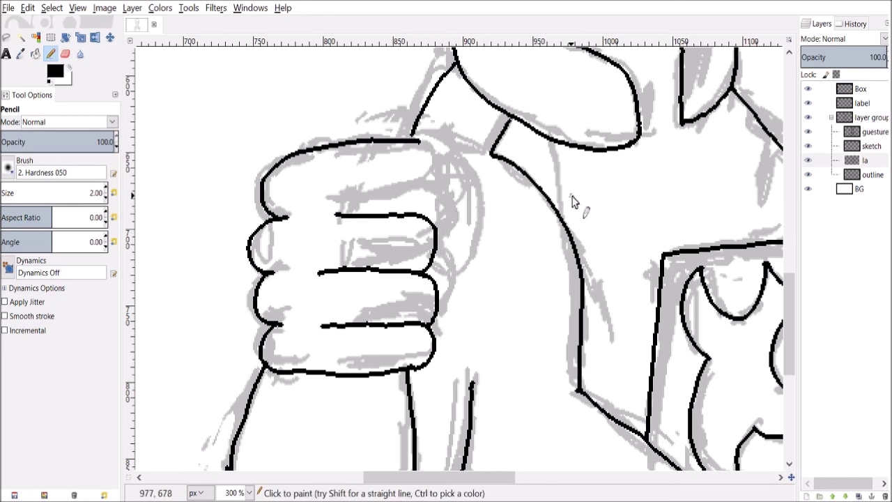
{"action": "key", "text": "ctrl+z"}
{"action": "mouse_move", "coordinate": [339, 218]}
{"action": "left_mouse_down"}
{"action": "mouse_move", "coordinate": [433, 213]}
{"action": "mouse_move", "coordinate": [450, 242]}
{"action": "mouse_move", "coordinate": [447, 272]}
{"action": "left_mouse_up"}
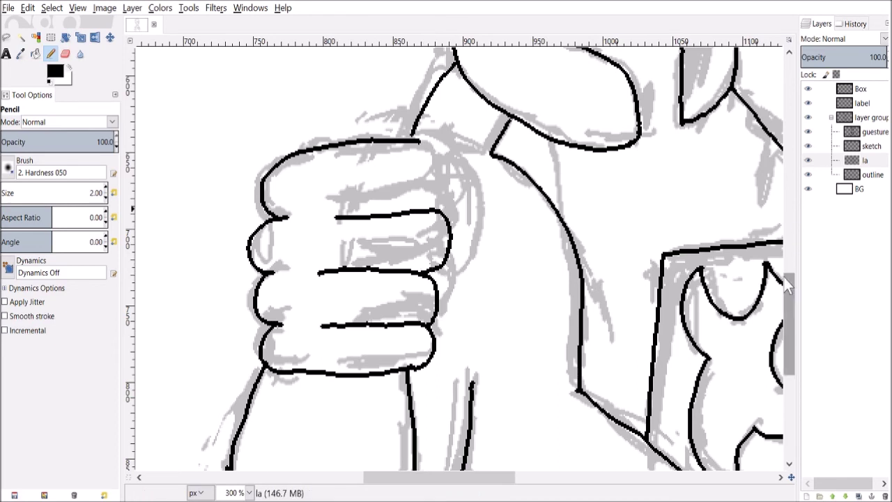
{"action": "scroll", "coordinate": [763, 244], "scroll_direction": "up", "scroll_amount": 2}
{"action": "mouse_move", "coordinate": [418, 205]}
{"action": "left_mouse_down"}
{"action": "mouse_move", "coordinate": [439, 225]}
{"action": "mouse_move", "coordinate": [440, 259]}
{"action": "left_mouse_up"}
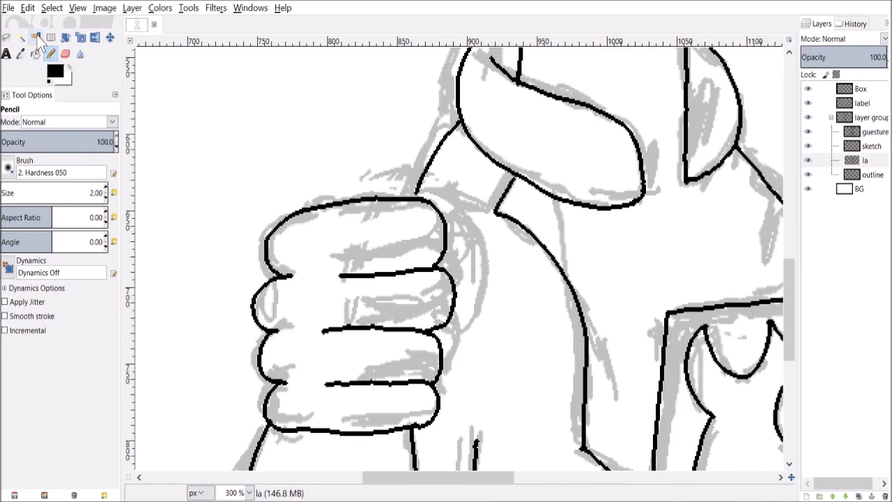
- Lower the fist's top outline about 20 px by cutting, pasting and anchoring it on layer la
{"action": "left_click", "coordinate": [6, 37]}
{"action": "mouse_move", "coordinate": [461, 236]}
{"action": "left_mouse_down"}
{"action": "mouse_move", "coordinate": [257, 248]}
{"action": "mouse_move", "coordinate": [292, 183]}
{"action": "mouse_move", "coordinate": [376, 165]}
{"action": "mouse_move", "coordinate": [440, 202]}
{"action": "mouse_move", "coordinate": [454, 235]}
{"action": "left_mouse_up"}
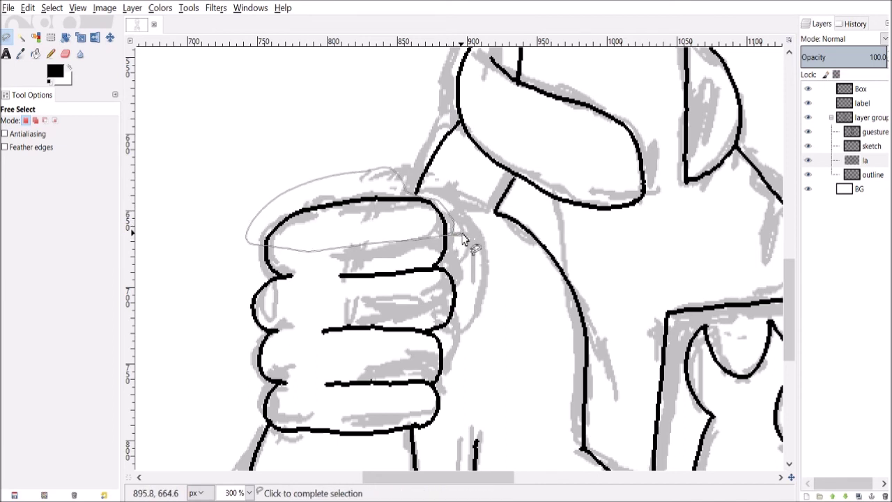
{"action": "left_click", "coordinate": [462, 240]}
{"action": "key", "text": "ctrl+x"}
{"action": "key", "text": "ctrl+v"}
{"action": "left_click", "coordinate": [110, 37]}
{"action": "mouse_move", "coordinate": [451, 256]}
{"action": "left_mouse_down"}
{"action": "mouse_move", "coordinate": [450, 279]}
{"action": "mouse_move", "coordinate": [455, 271]}
{"action": "left_mouse_up"}
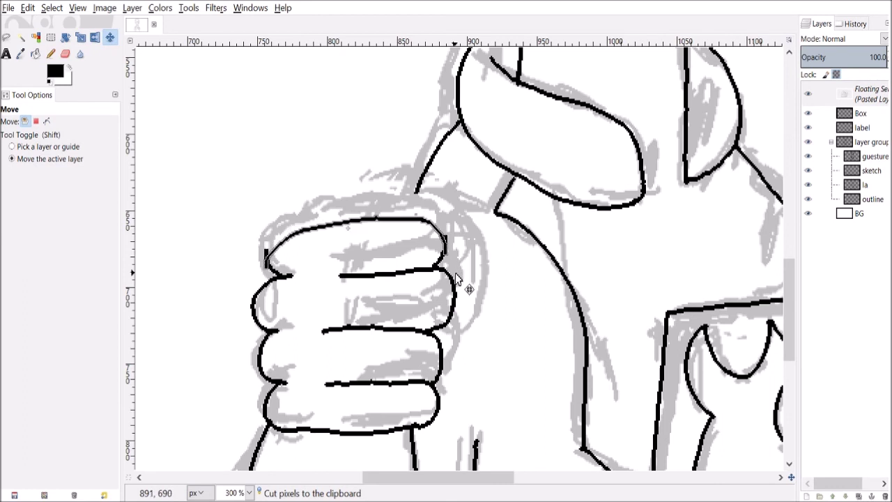
{"action": "left_click", "coordinate": [486, 240], "text": "shift"}
- Erase the stray stub at the thumb's top-left and reconnect the fist's outline down its left edge
{"action": "key", "text": "shift+e"}
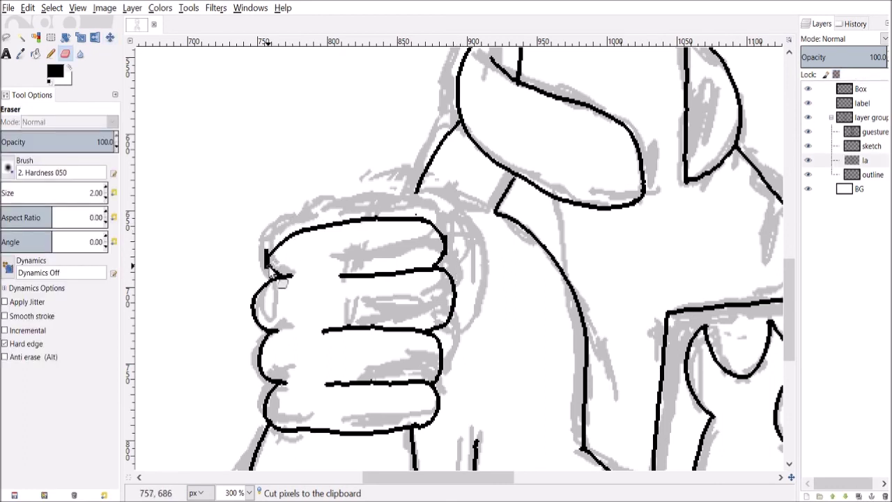
{"action": "left_click_drag", "start_coordinate": [266, 265], "coordinate": [270, 260]}
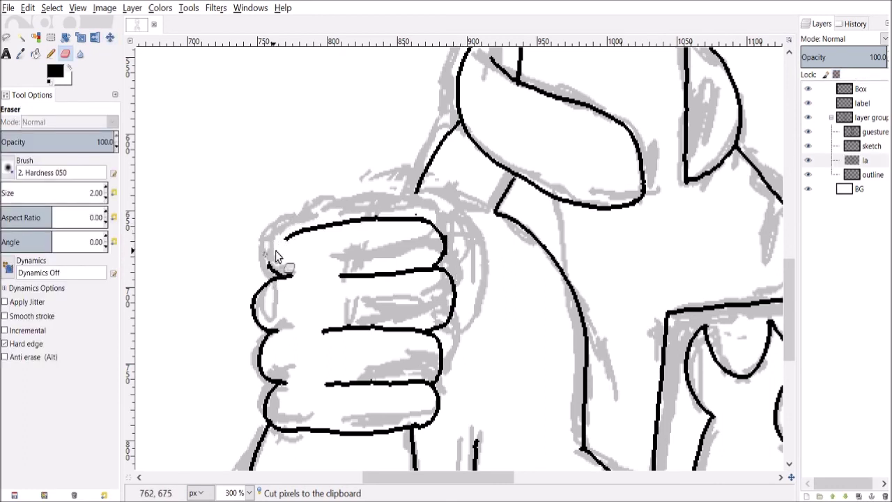
{"action": "key", "text": "n"}
{"action": "mouse_move", "coordinate": [287, 238]}
{"action": "left_mouse_down"}
{"action": "mouse_move", "coordinate": [266, 259]}
{"action": "mouse_move", "coordinate": [281, 277]}
{"action": "left_mouse_up"}
{"action": "key", "text": "shift+e"}
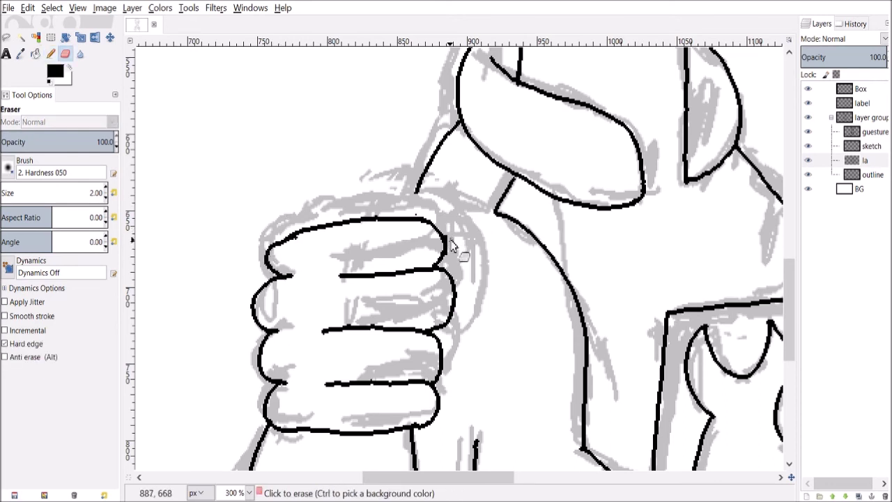
{"action": "key", "text": "n"}
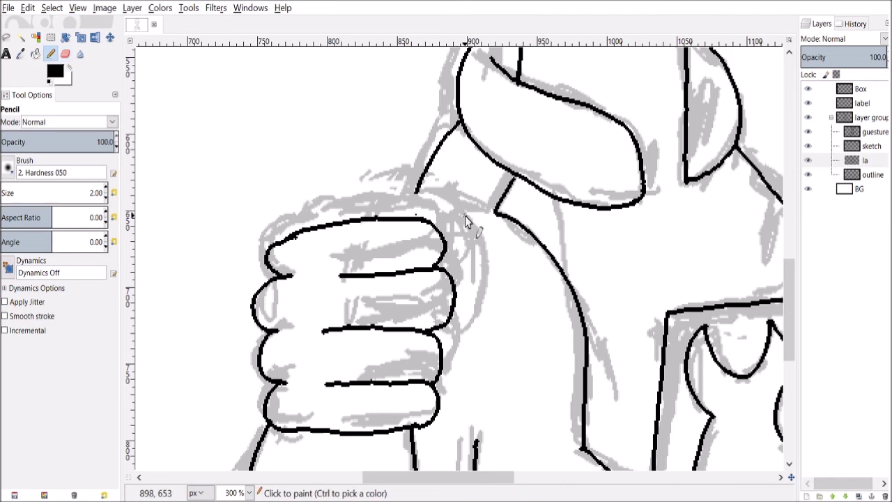
{"action": "key", "text": "shift+e"}
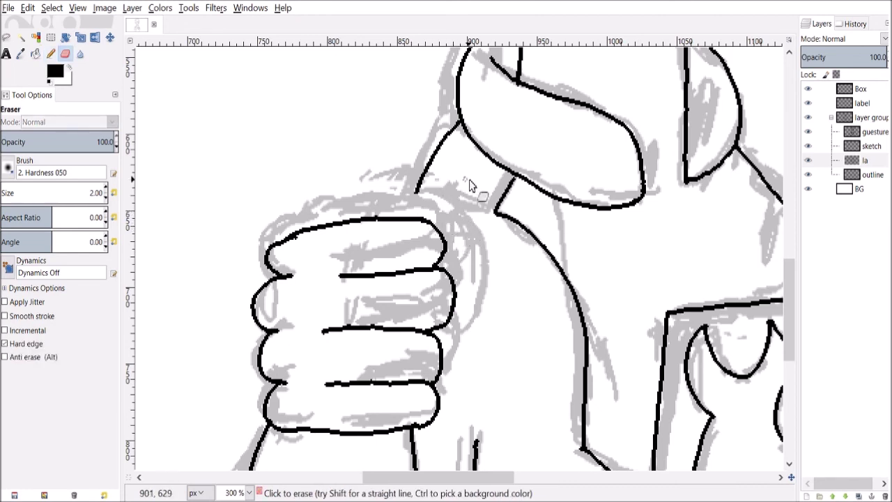
{"action": "key", "text": "n"}
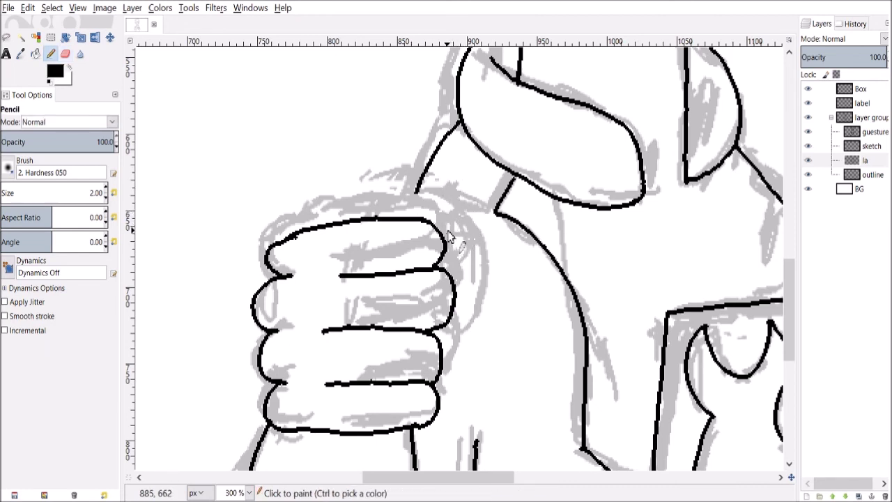
- Ink the thumb curving down the fist's right side and connect the wrist line to the fist's top
{"action": "mouse_move", "coordinate": [437, 233]}
{"action": "left_mouse_down"}
{"action": "mouse_move", "coordinate": [474, 241]}
{"action": "mouse_move", "coordinate": [488, 260]}
{"action": "mouse_move", "coordinate": [467, 234]}
{"action": "mouse_move", "coordinate": [488, 283]}
{"action": "mouse_move", "coordinate": [485, 318]}
{"action": "left_mouse_up"}
{"action": "key", "text": "ctrl+z"}
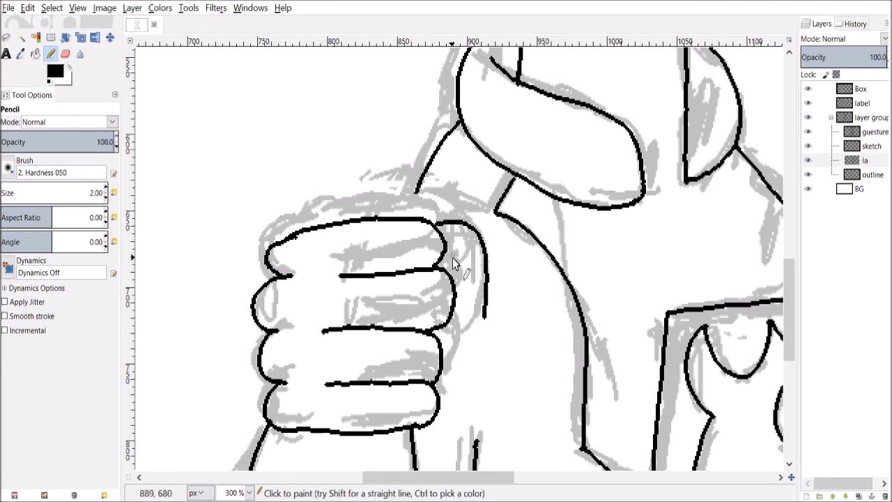
{"action": "mouse_move", "coordinate": [452, 267]}
{"action": "left_mouse_down"}
{"action": "mouse_move", "coordinate": [454, 307]}
{"action": "mouse_move", "coordinate": [474, 329]}
{"action": "mouse_move", "coordinate": [486, 319]}
{"action": "left_mouse_up"}
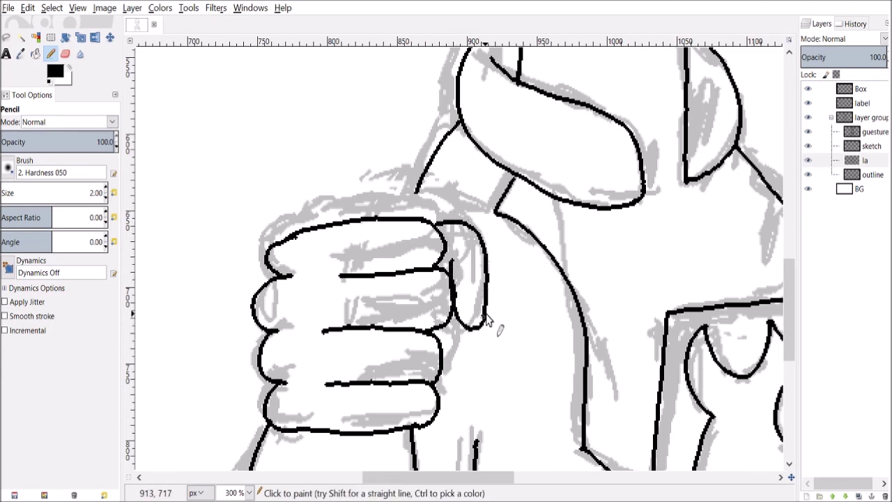
{"action": "key", "text": "ctrl+z"}
{"action": "key", "text": "ctrl+z"}
{"action": "key", "text": "ctrl+z"}
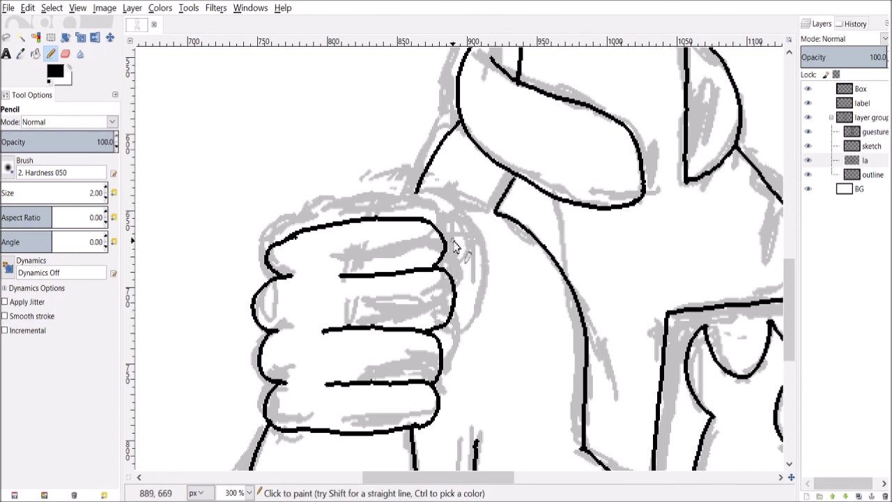
{"action": "left_click_drag", "start_coordinate": [447, 241], "coordinate": [477, 321]}
{"action": "key", "text": "ctrl+z"}
{"action": "mouse_move", "coordinate": [441, 238]}
{"action": "left_mouse_down"}
{"action": "mouse_move", "coordinate": [472, 231]}
{"action": "mouse_move", "coordinate": [486, 258]}
{"action": "mouse_move", "coordinate": [476, 320]}
{"action": "mouse_move", "coordinate": [452, 324]}
{"action": "left_mouse_up"}
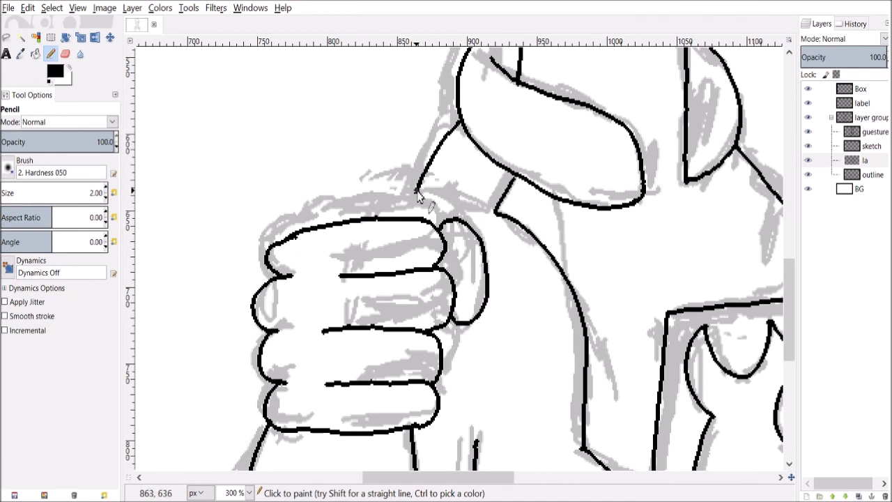
{"action": "left_click_drag", "start_coordinate": [416, 193], "coordinate": [403, 218]}
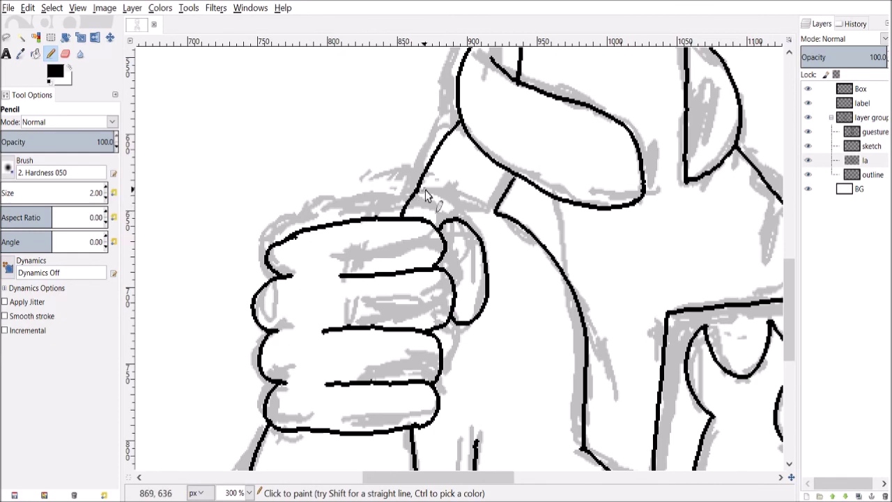
{"action": "key", "text": "1"}
{"action": "key", "text": "minus"}
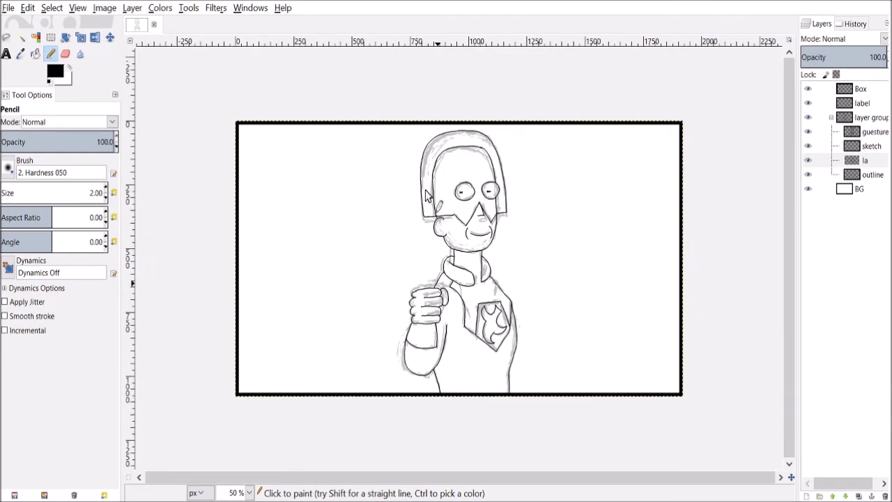
- Hide the grey sketch layer and make the la line-art layer active
{"action": "left_click", "coordinate": [808, 146]}
{"action": "left_click", "coordinate": [864, 160]}
{"action": "key", "text": "plus"}
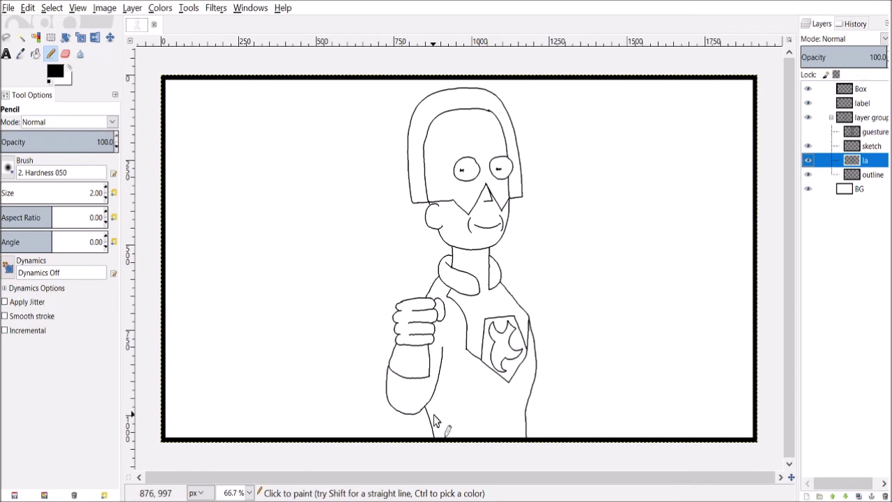
- Draw a curved black line along the torso's bottom edge below the forearm
{"action": "mouse_move", "coordinate": [430, 422]}
{"action": "left_mouse_down"}
{"action": "mouse_move", "coordinate": [447, 406]}
{"action": "mouse_move", "coordinate": [463, 415]}
{"action": "mouse_move", "coordinate": [465, 438]}
{"action": "left_mouse_up"}
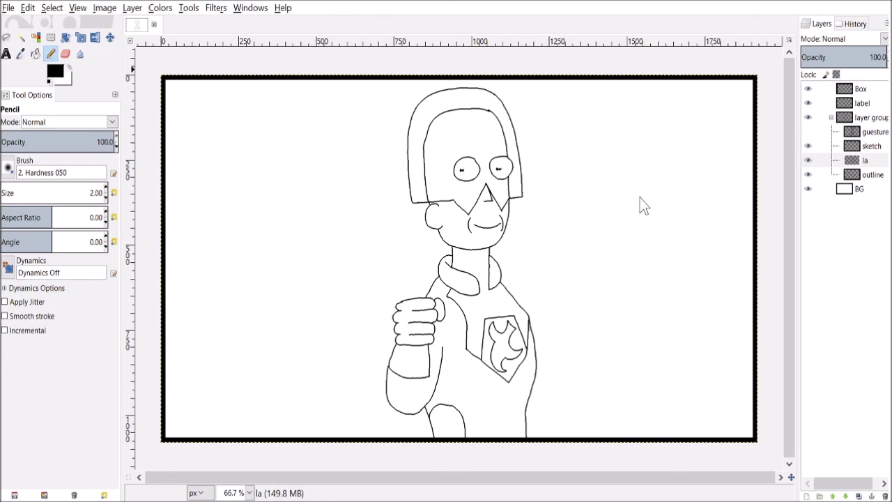
{"action": "scroll", "coordinate": [435, 358], "scroll_direction": "up", "scroll_amount": 1}
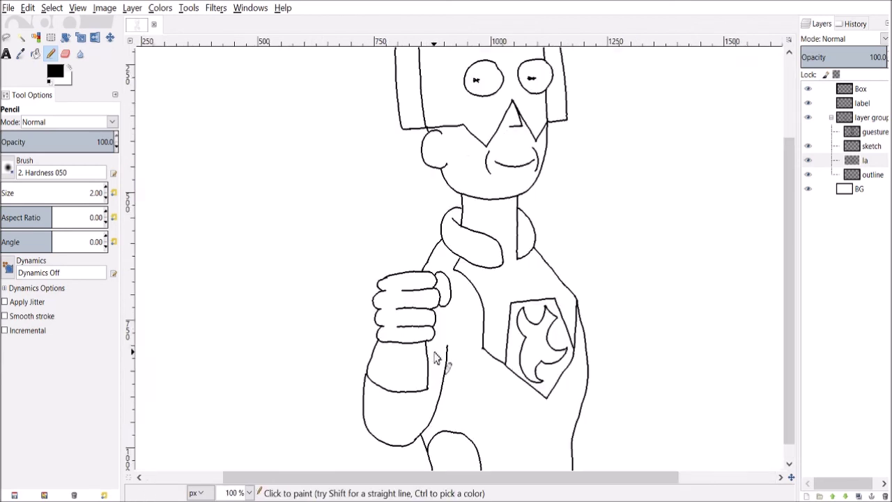
{"action": "scroll", "coordinate": [435, 358], "scroll_direction": "up", "scroll_amount": 1}
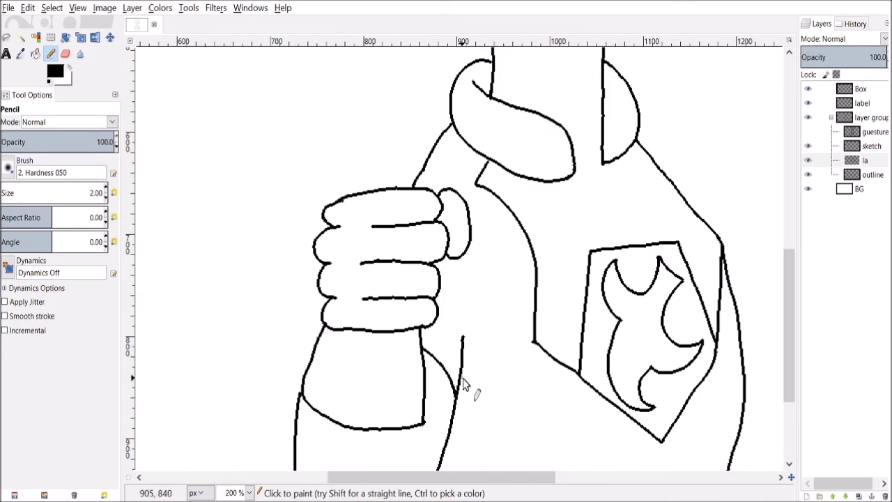
{"action": "scroll", "coordinate": [424, 434], "scroll_direction": "down", "scroll_amount": 1}
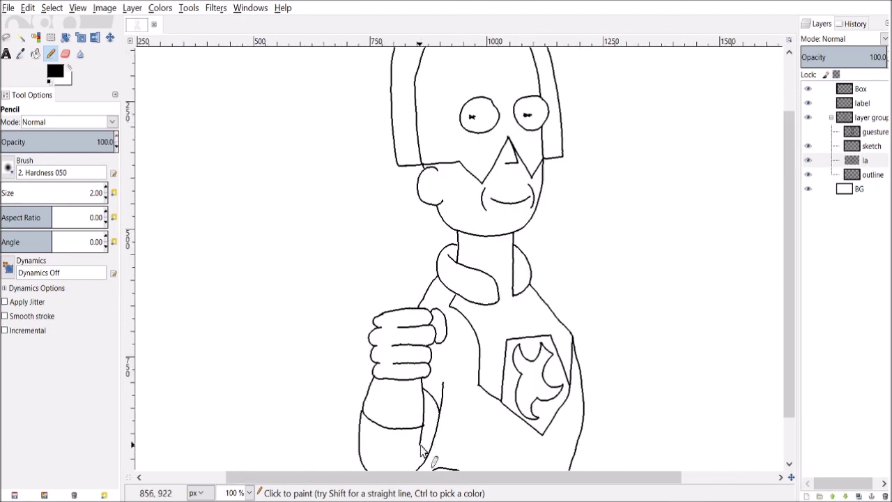
{"action": "scroll", "coordinate": [424, 446], "scroll_direction": "up", "scroll_amount": 1}
{"action": "scroll", "coordinate": [424, 424], "scroll_direction": "down", "scroll_amount": 2}
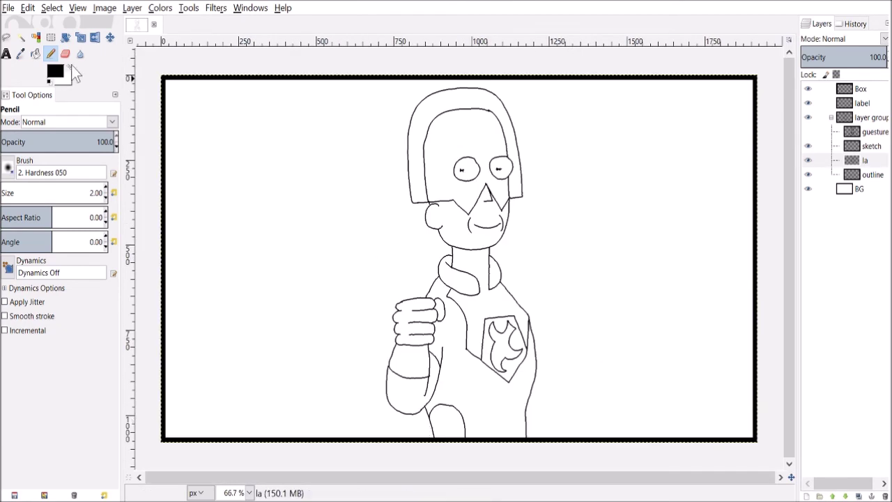
- Bucket-fill the small patch near the bottom and the chest-and-neck area blue
{"action": "left_click", "coordinate": [35, 54]}
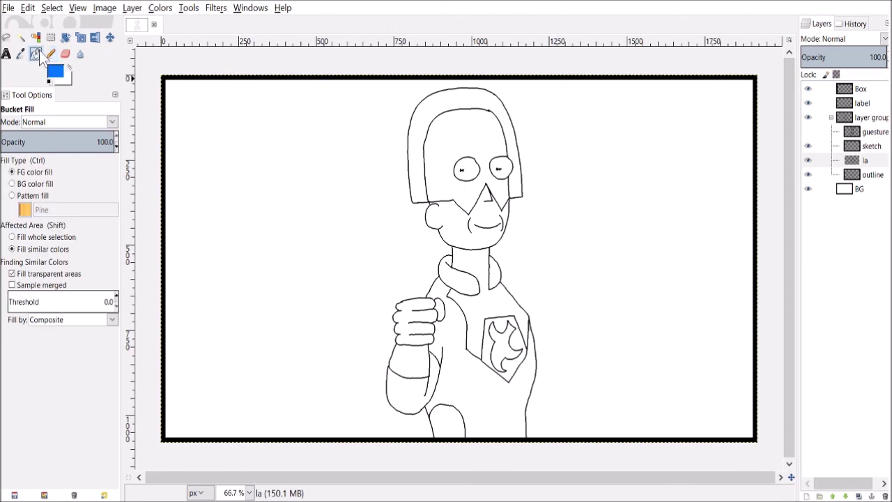
{"action": "left_click", "coordinate": [433, 427]}
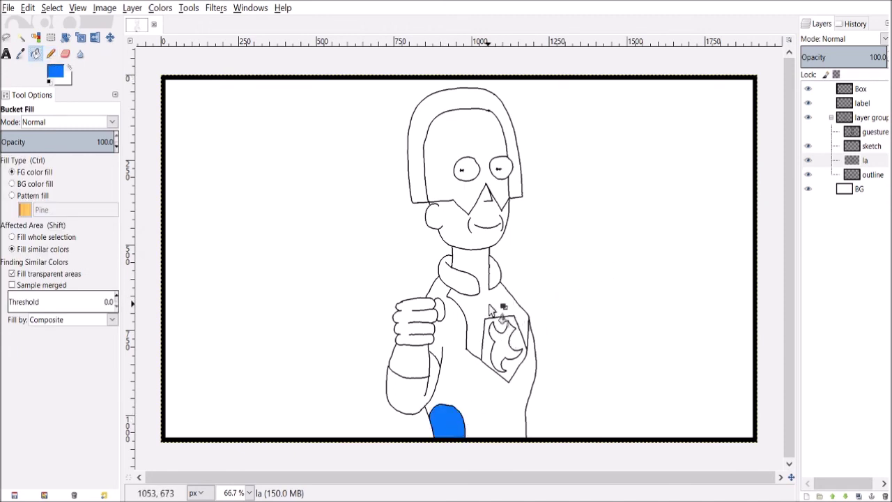
{"action": "scroll", "coordinate": [492, 308], "scroll_direction": "up", "scroll_amount": 1}
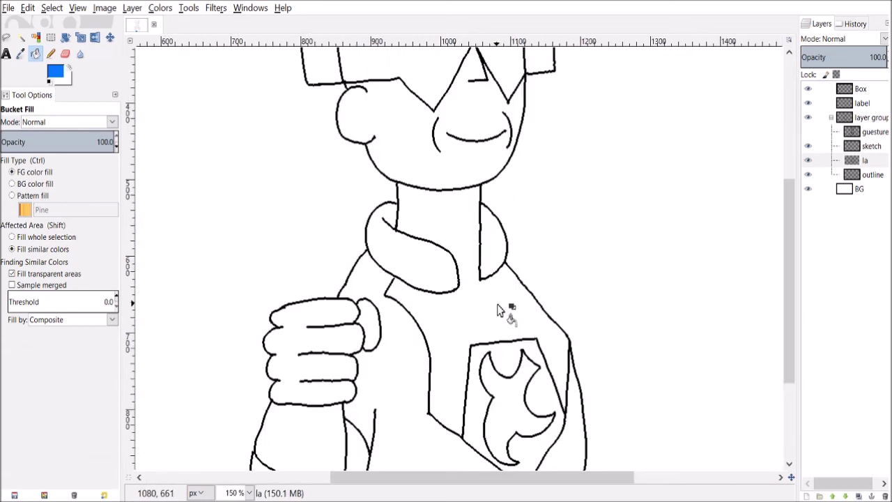
{"action": "left_click", "coordinate": [497, 310]}
{"action": "scroll", "coordinate": [496, 311], "scroll_direction": "up", "scroll_amount": 2}
- Ink a black Pencil line separating the neck from the chest
{"action": "key", "text": "n"}
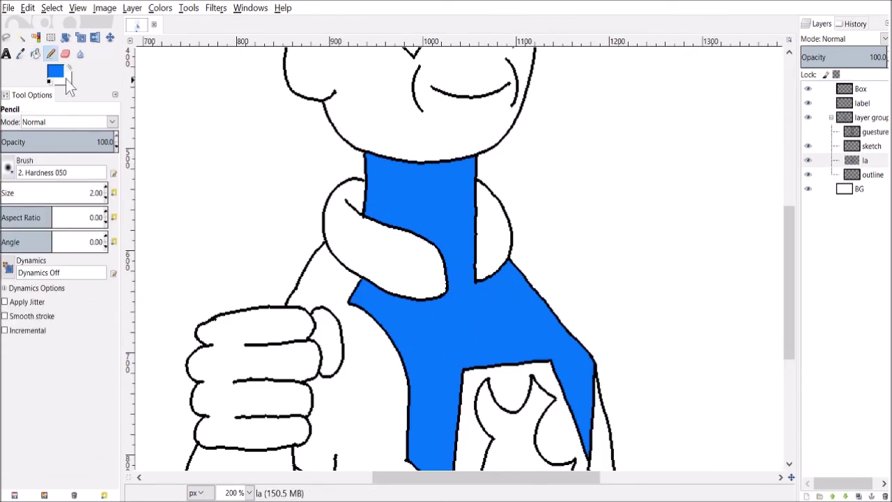
{"action": "left_click", "coordinate": [49, 82]}
{"action": "scroll", "coordinate": [478, 239], "scroll_direction": "up", "scroll_amount": 2}
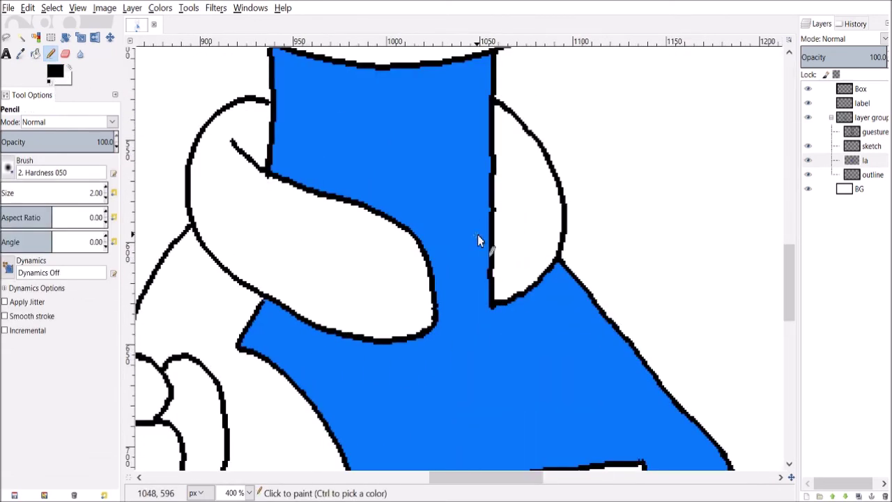
{"action": "left_click", "coordinate": [460, 319]}
{"action": "scroll", "coordinate": [462, 310], "scroll_direction": "down", "scroll_amount": 3}
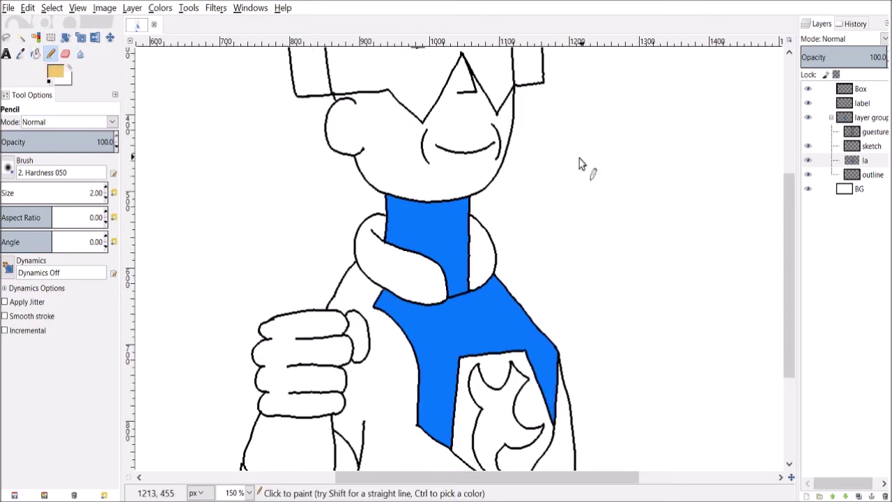
- Fill the neck, face and lower forearm with skin tone, undoing the stray fist and wrist fills
{"action": "left_click", "coordinate": [35, 54]}
{"action": "left_click", "coordinate": [452, 244]}
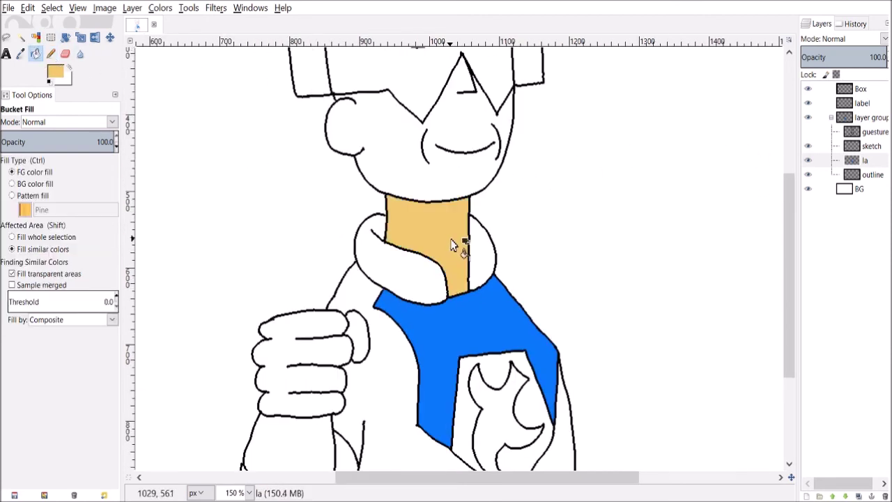
{"action": "left_click", "coordinate": [479, 177]}
{"action": "scroll", "coordinate": [349, 340], "scroll_direction": "down", "scroll_amount": 1}
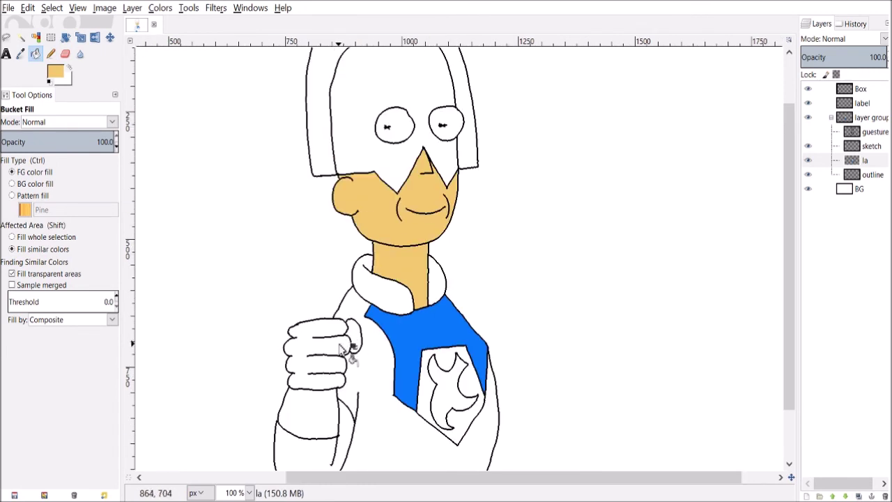
{"action": "left_click", "coordinate": [337, 365]}
{"action": "left_click", "coordinate": [324, 399]}
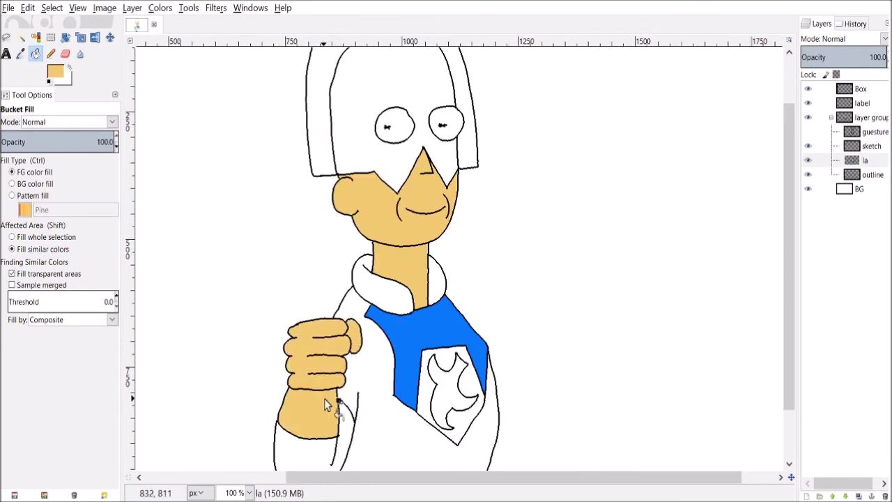
{"action": "scroll", "coordinate": [327, 394], "scroll_direction": "down", "scroll_amount": 1}
{"action": "key", "text": "ctrl+z"}
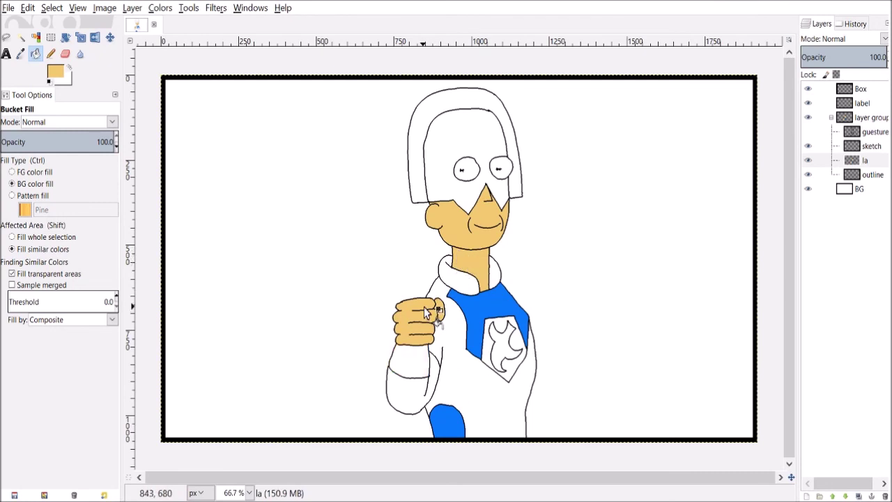
{"action": "key", "text": "ctrl+z"}
{"action": "left_click", "coordinate": [419, 376]}
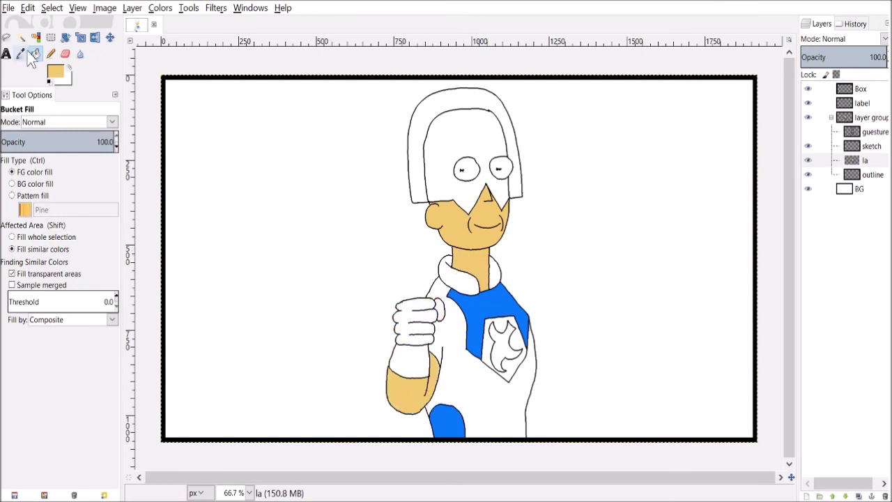
- Sample the shirt's blue and fill the fist and wrist cuff with it
{"action": "key", "text": "o"}
{"action": "left_click", "coordinate": [507, 296]}
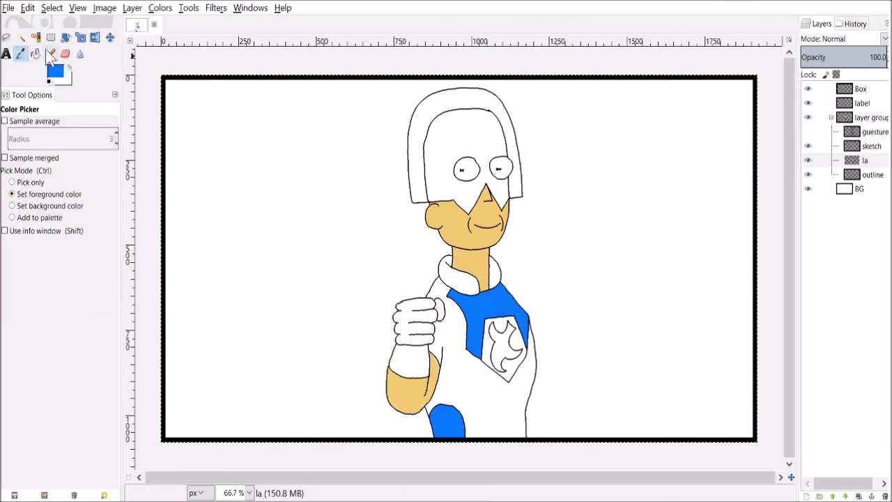
{"action": "key", "text": "shift+b"}
{"action": "left_click", "coordinate": [439, 313]}
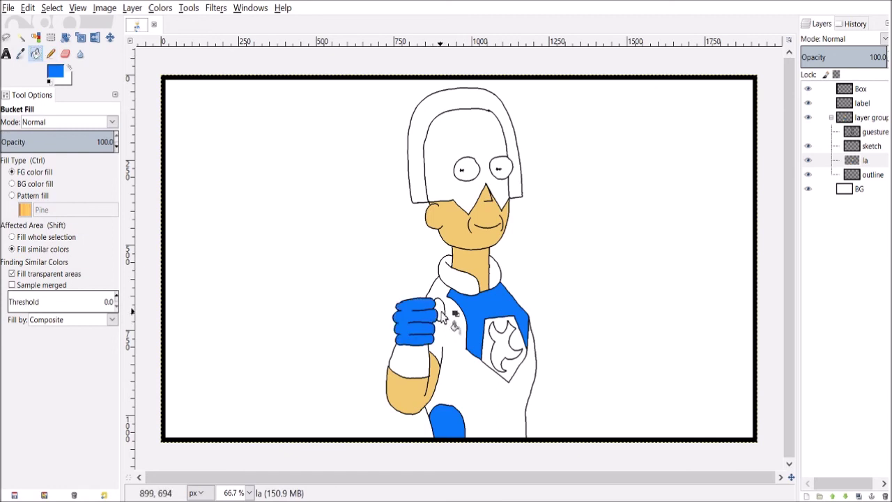
{"action": "left_click", "coordinate": [419, 362]}
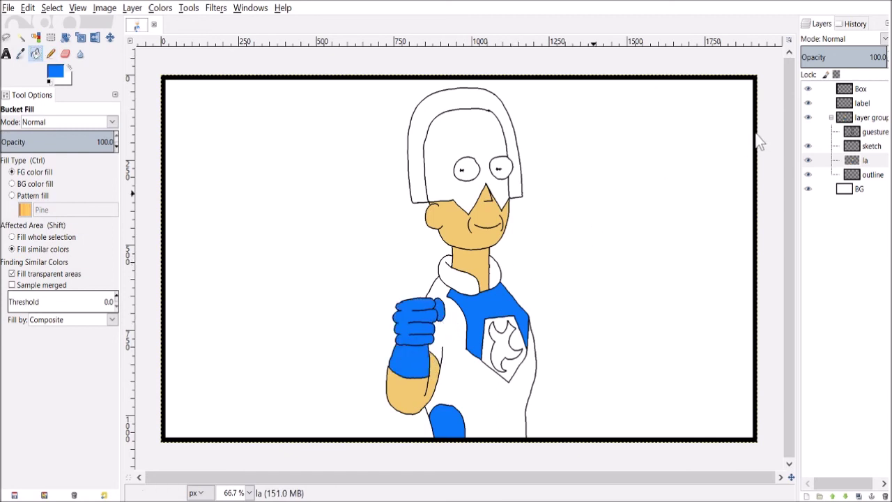
- Fill the torso and both sides of the collar red
{"action": "left_click", "coordinate": [467, 374]}
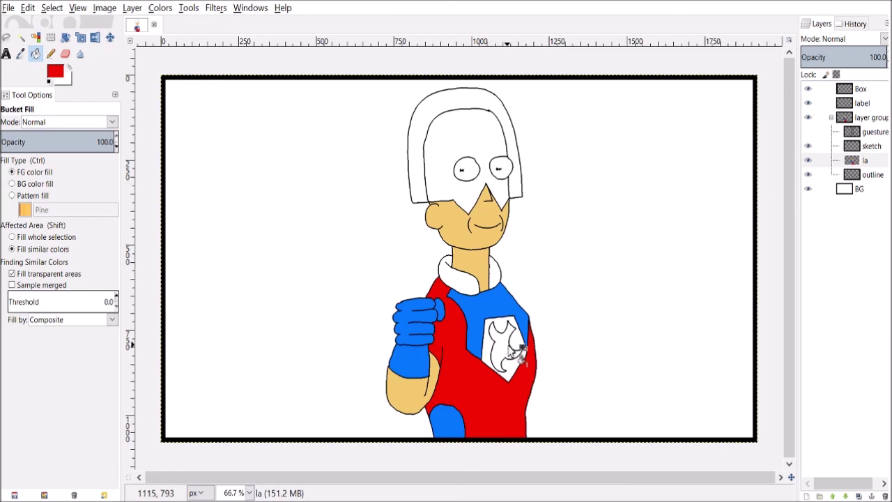
{"action": "left_click", "coordinate": [473, 277]}
{"action": "left_click", "coordinate": [496, 273]}
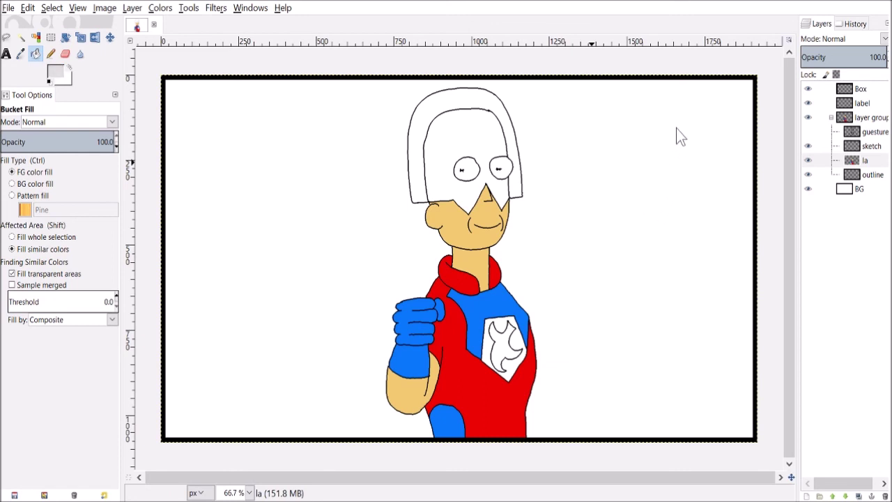
- Fill the helmet's inner area and band silver-grey, the chest emblem yellow and its dove pale yellow
{"action": "left_click", "coordinate": [498, 159]}
{"action": "left_click", "coordinate": [486, 107]}
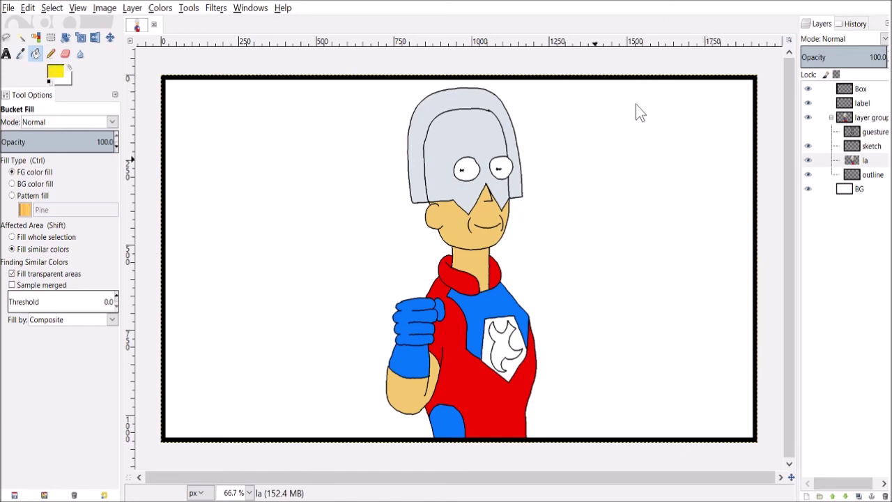
{"action": "left_click", "coordinate": [518, 333]}
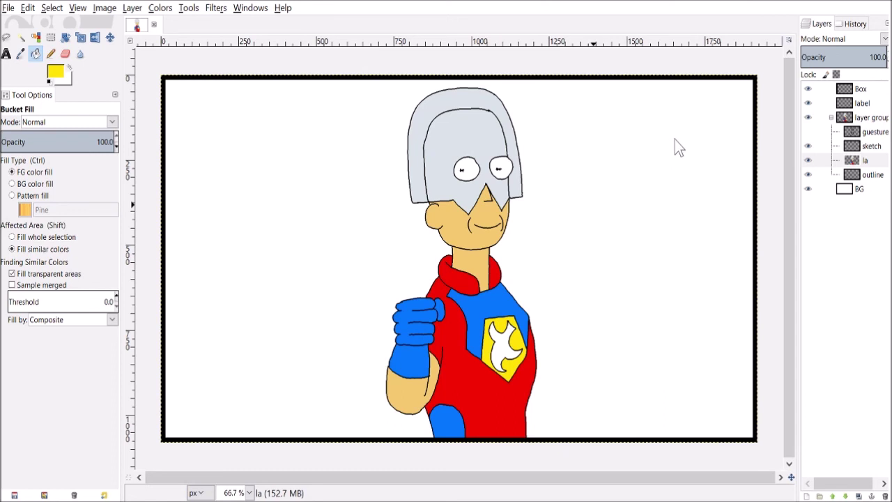
{"action": "left_click", "coordinate": [509, 342]}
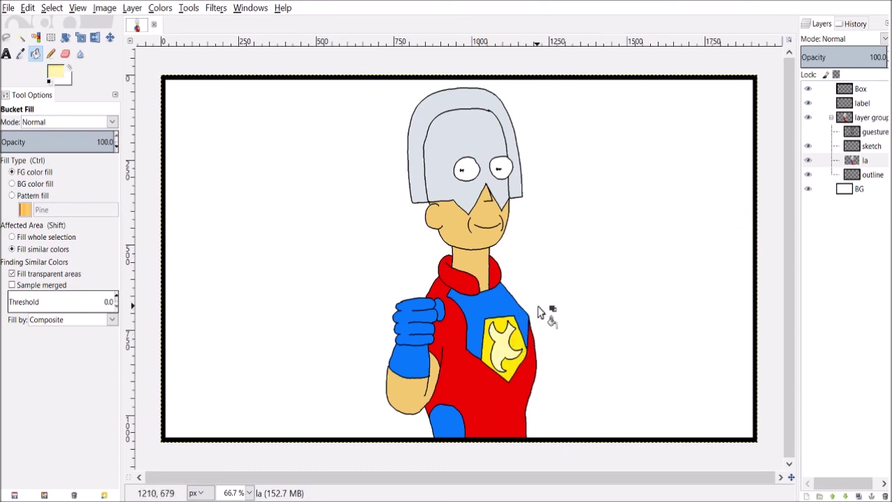
- Stroke the figure's selected silhouette in black on the outline layer, then reactivate layer la
{"action": "key", "text": "n"}
{"action": "left_click", "coordinate": [49, 81]}
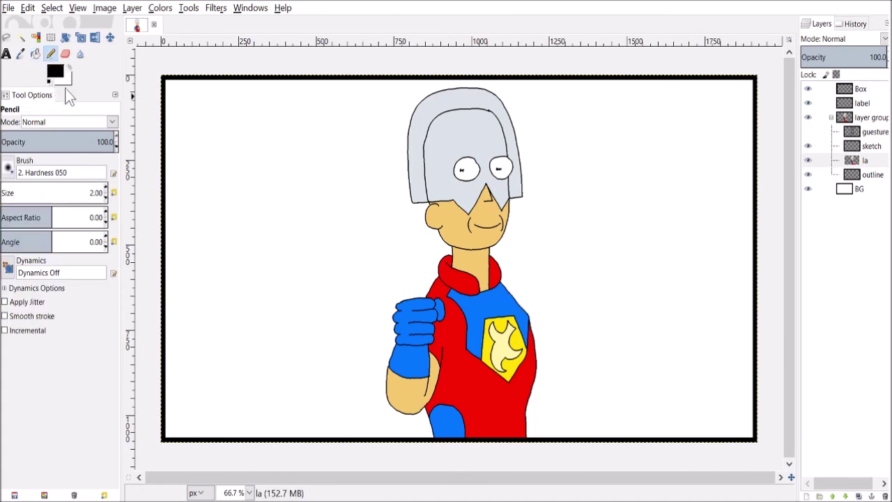
{"action": "key", "text": "u"}
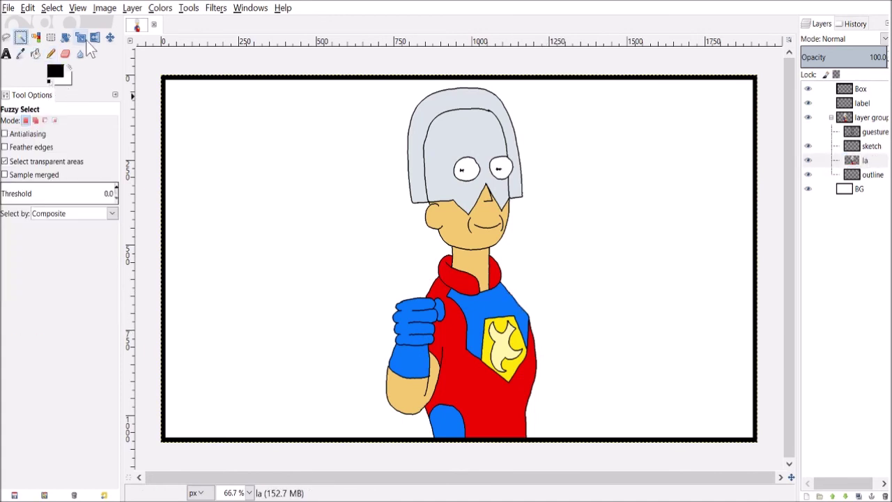
{"action": "left_click", "coordinate": [867, 177]}
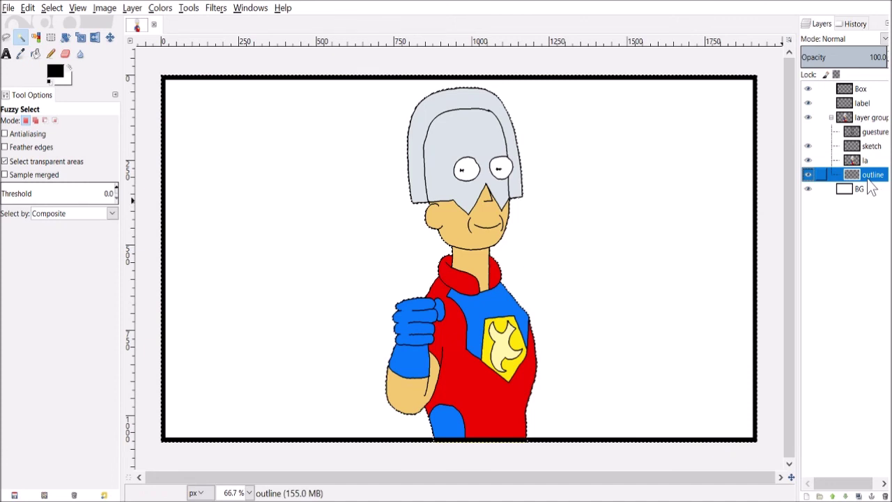
{"action": "left_click", "coordinate": [28, 8]}
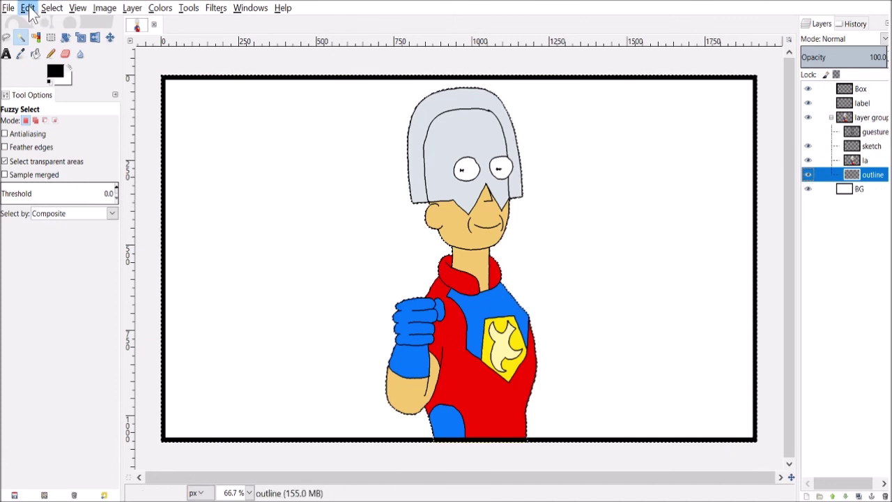
{"action": "left_click", "coordinate": [95, 260]}
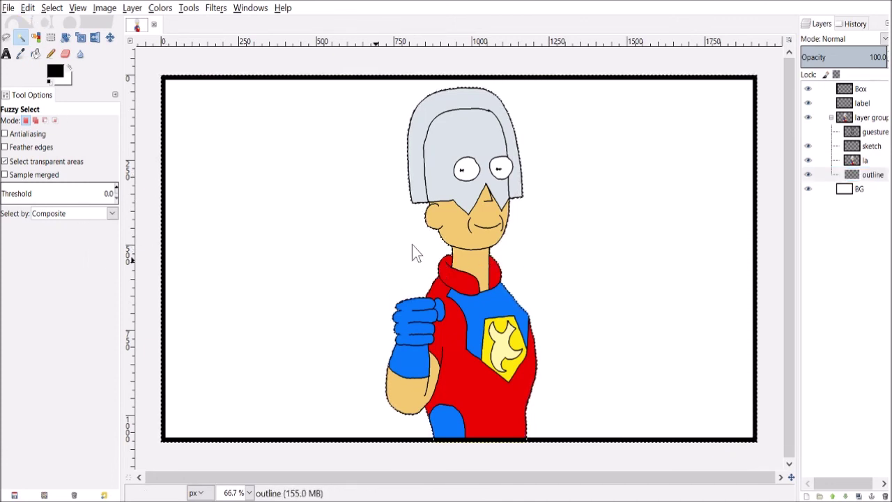
{"action": "key", "text": "Return"}
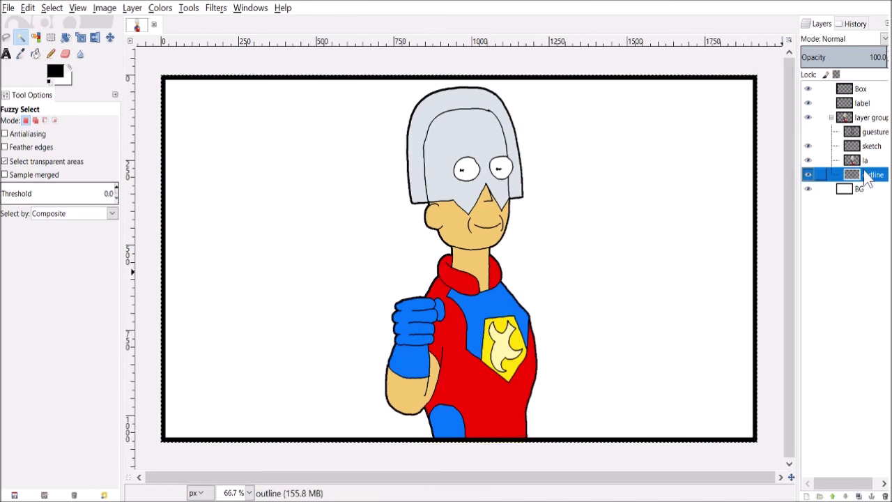
{"action": "left_click_drag", "start_coordinate": [865, 161], "coordinate": [865, 182]}
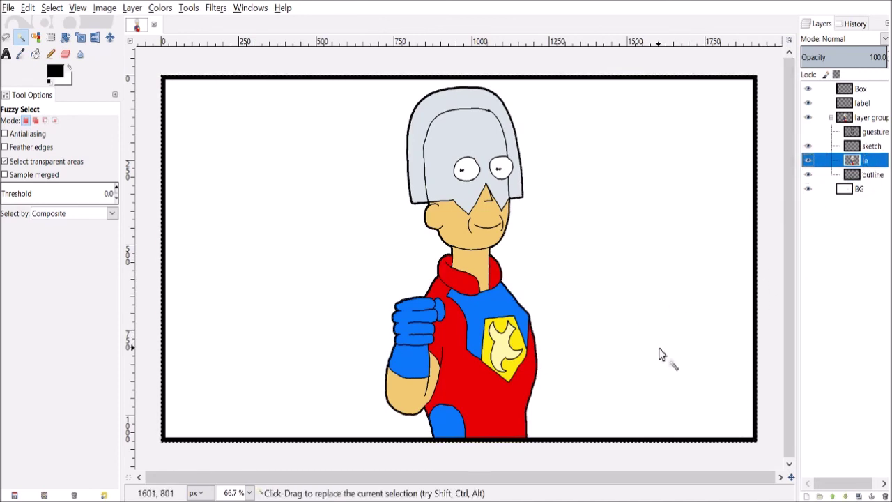